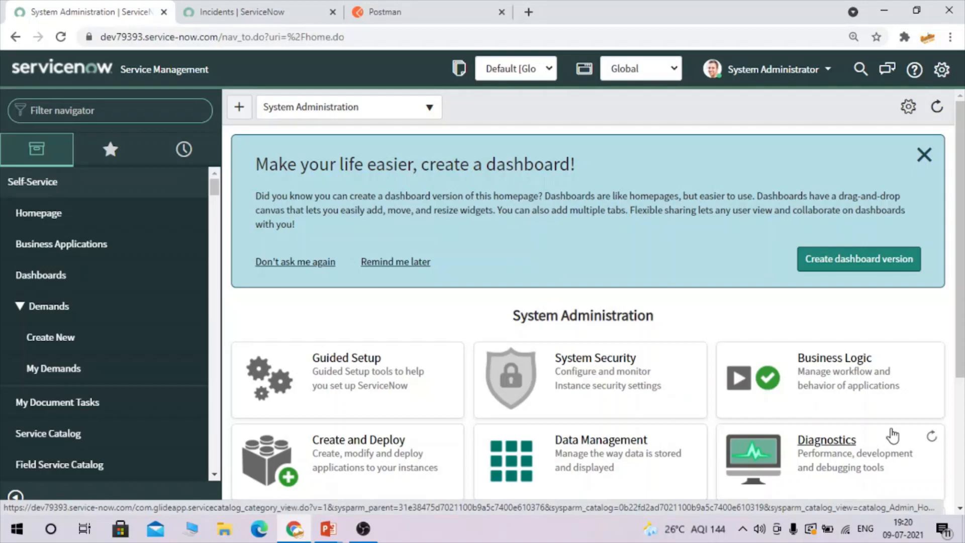
- Find the web services modules in the navigator and open a new inbound web service record
click(57, 110)
text(web ser)
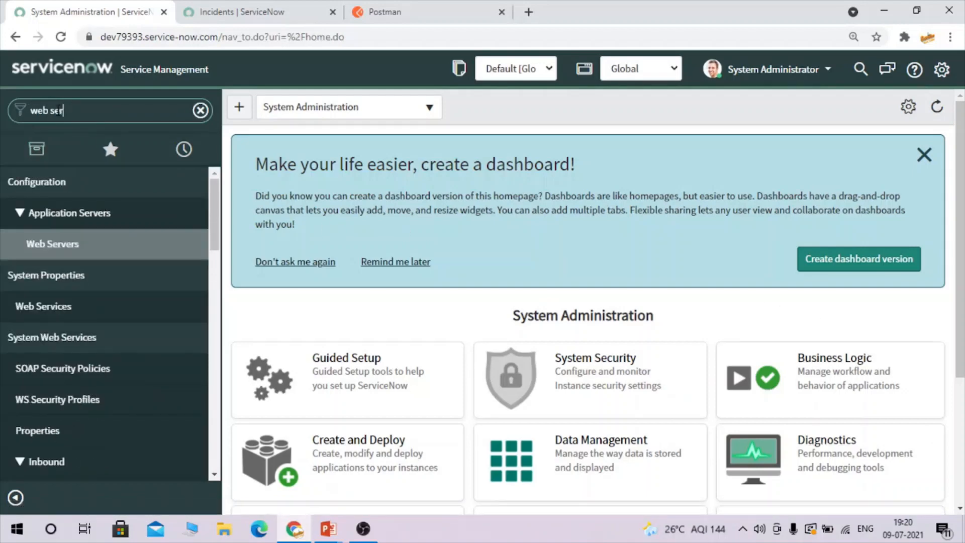
text(vices)
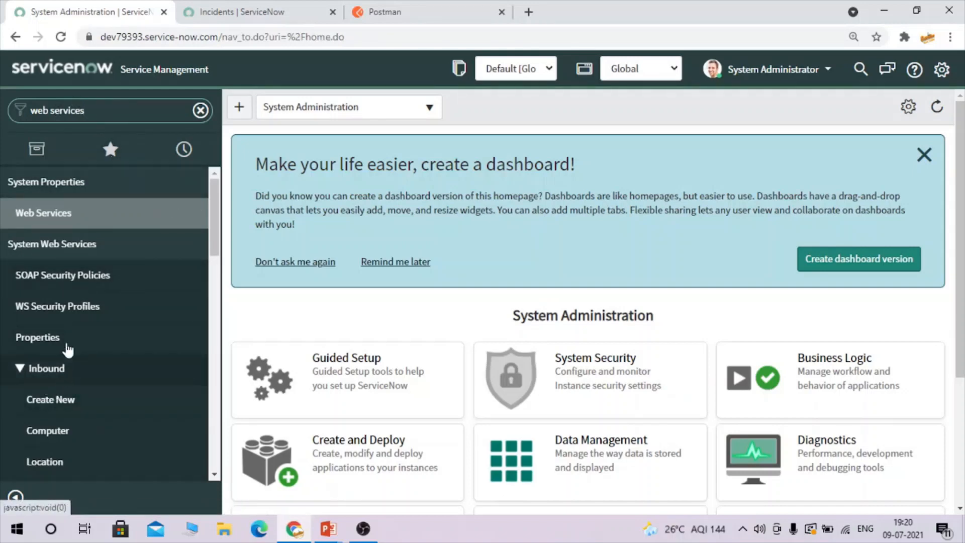
click(48, 400)
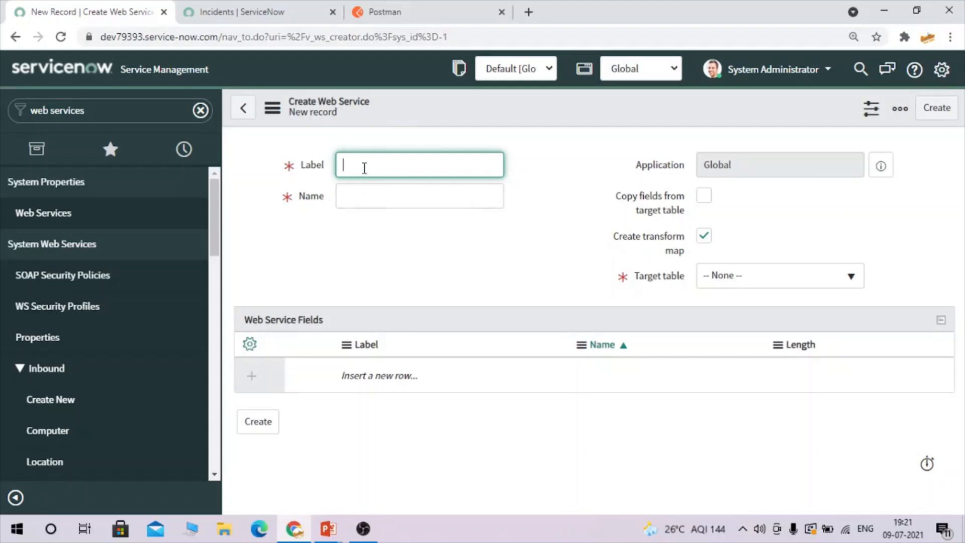
- Label the new web service "Sample Inbound_Integratnion"
text(Sample Int)
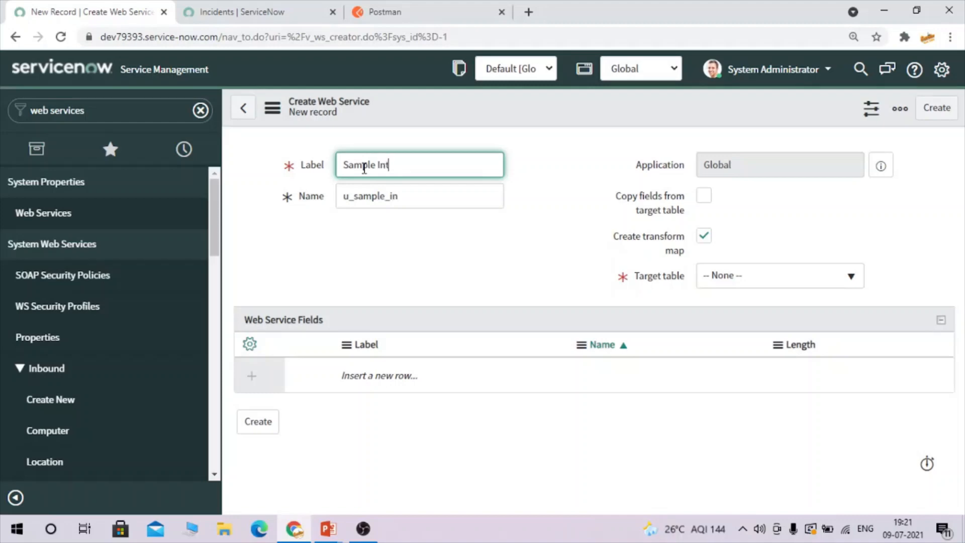
key(BackSpace)
text(bound_In)
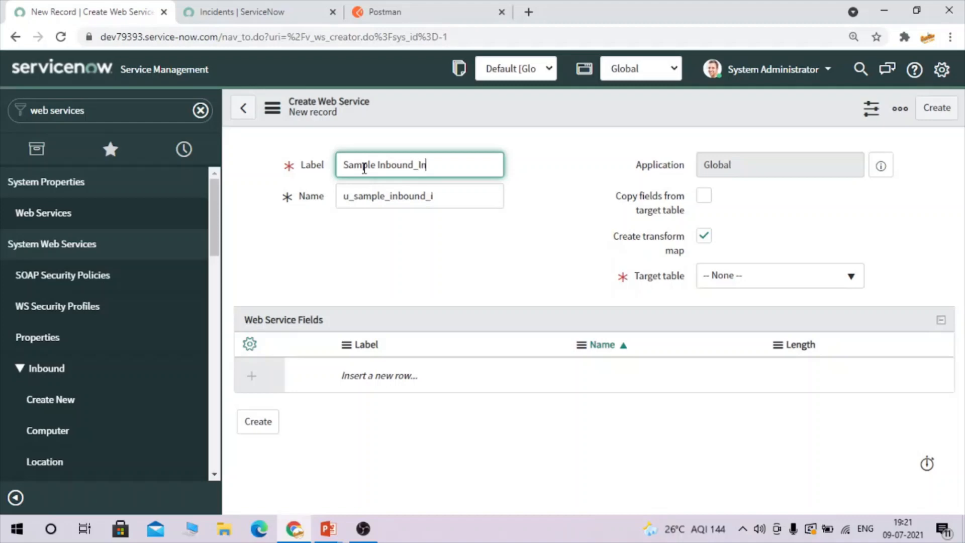
text(tegratnion)
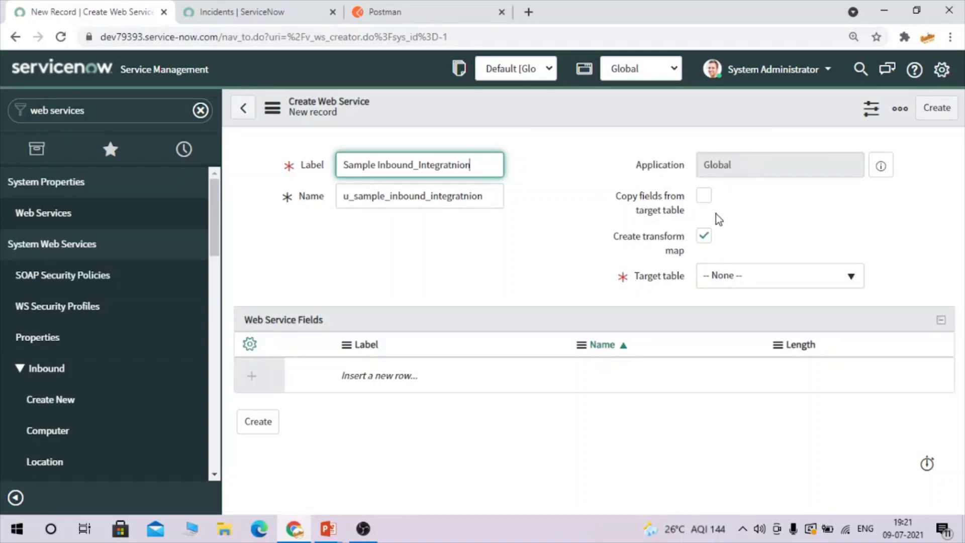
- Enable copying fields from the target table and choose Incident [incident] as the web service's target table
click(707, 200)
click(706, 198)
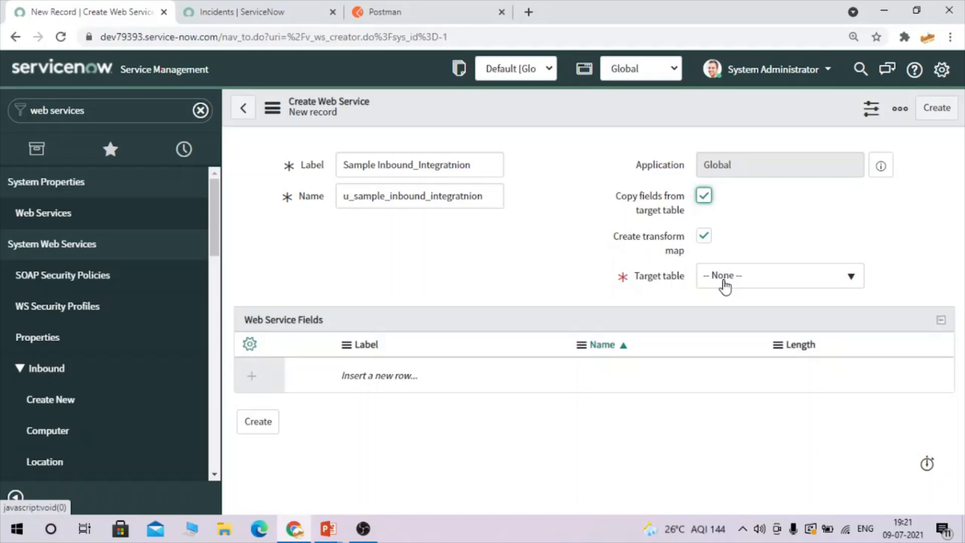
click(254, 10)
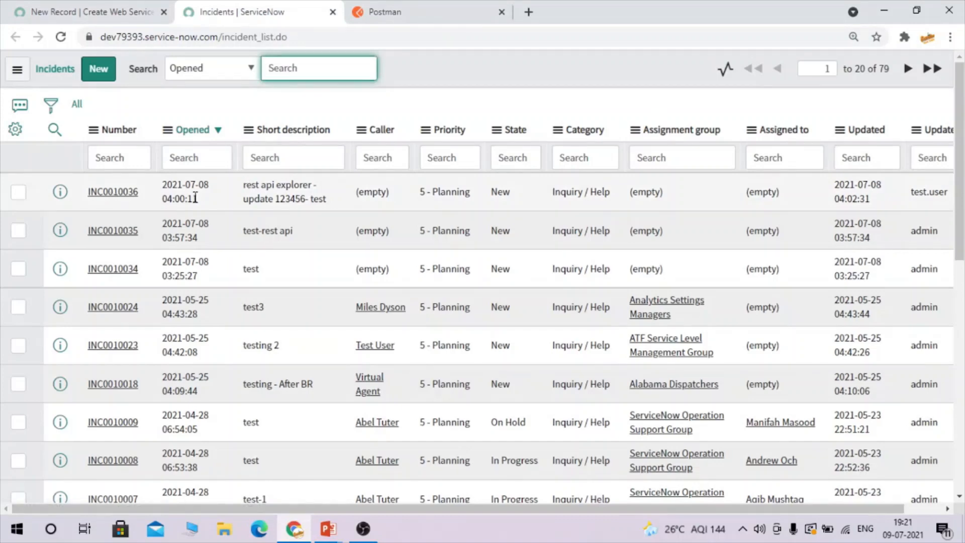
click(91, 12)
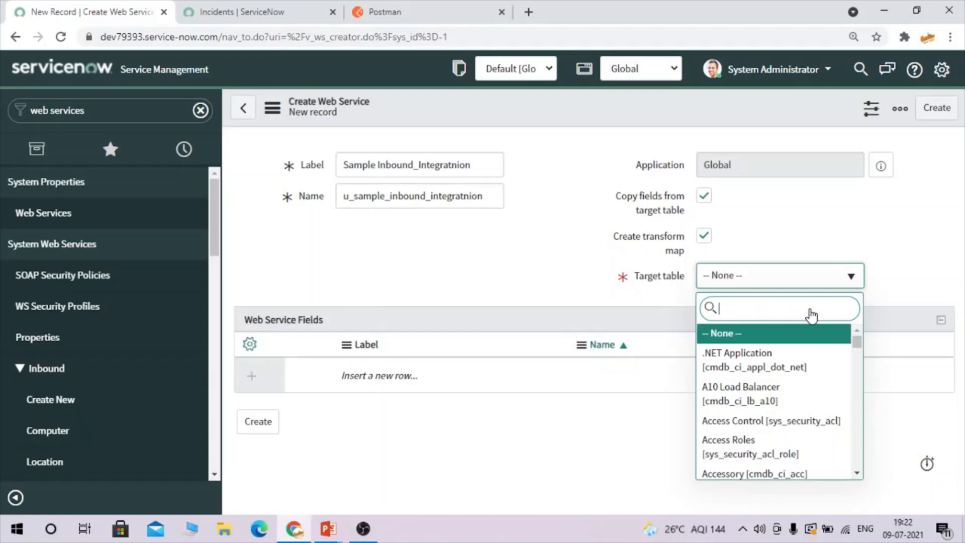
text(incident)
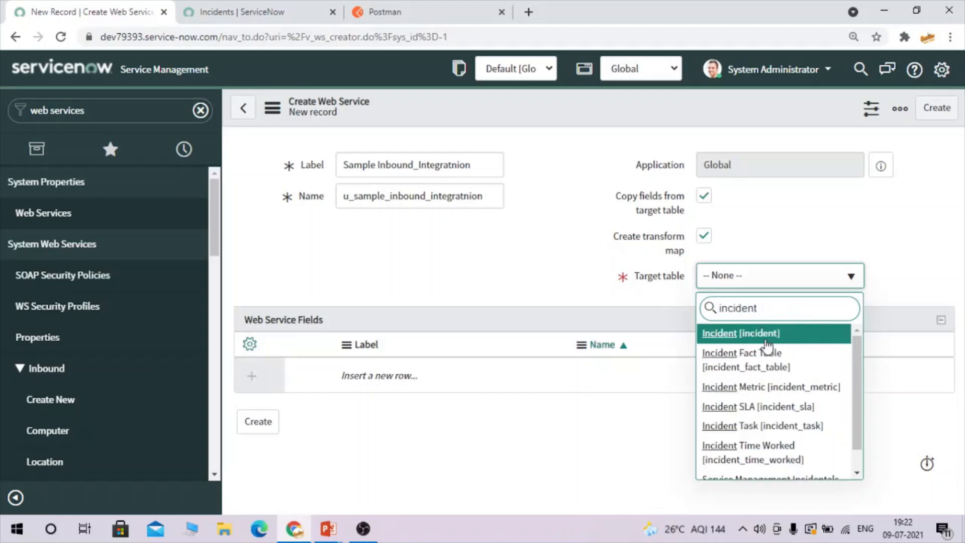
click(748, 333)
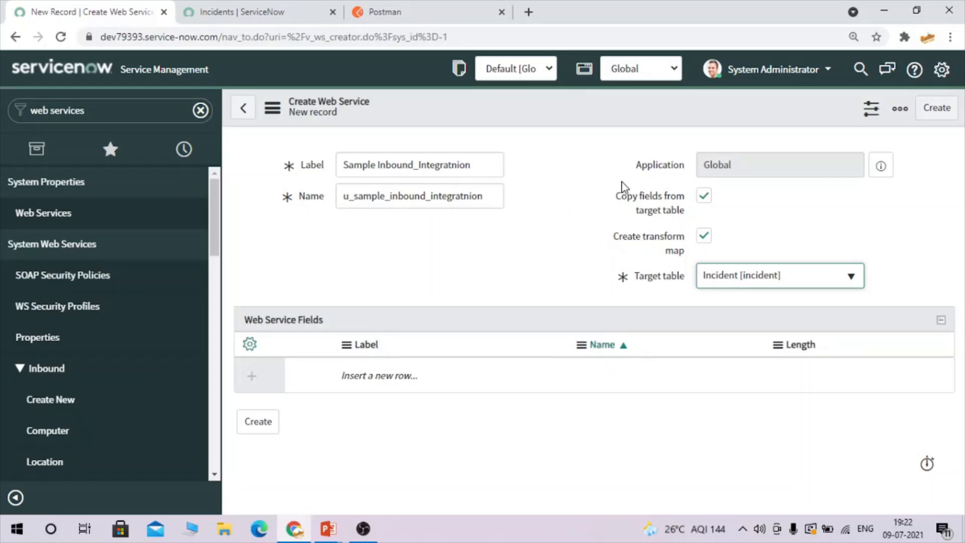
- Disable copying fields from the target table and create the web service
click(703, 196)
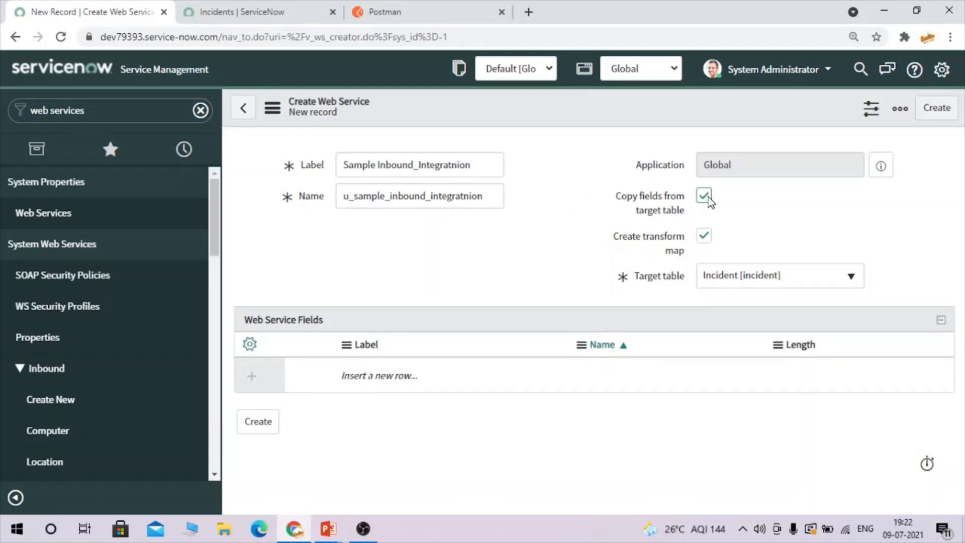
click(935, 111)
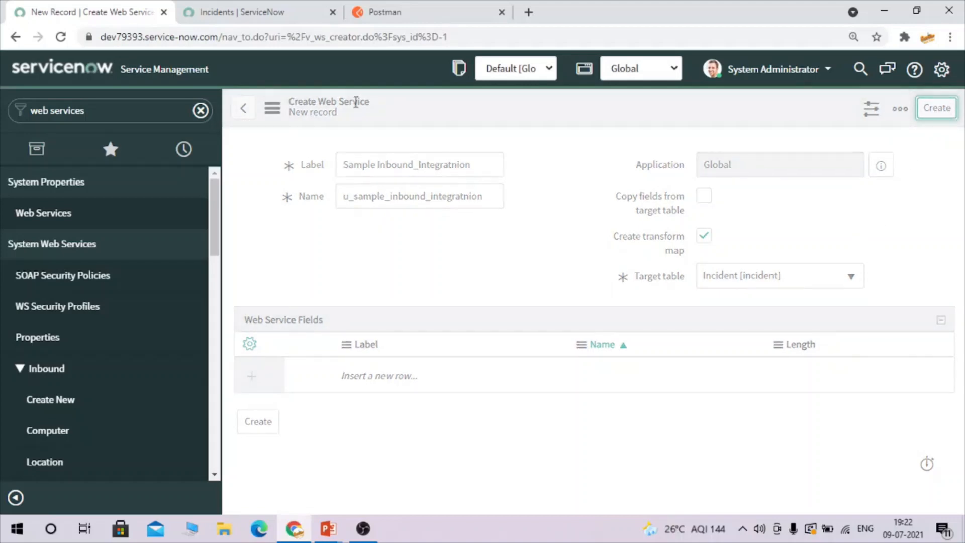
click(226, 11)
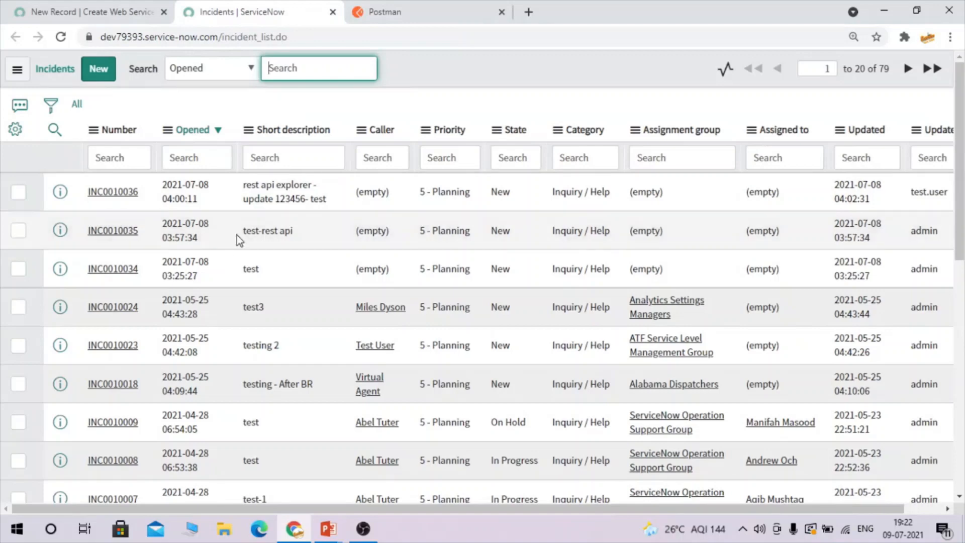
click(126, 11)
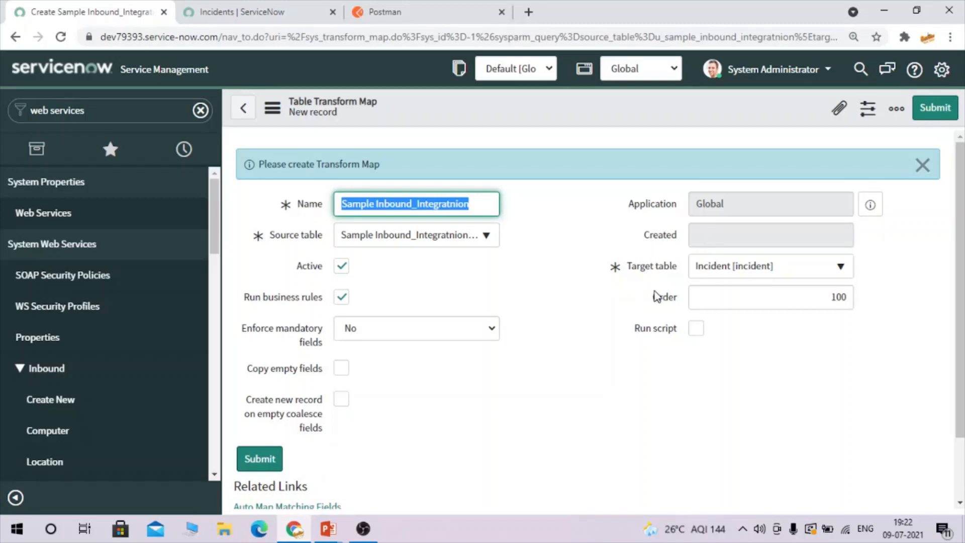
- Review the settings and related links on the new transform map form and leave it without submitting
scroll(657, 296, down, 2)
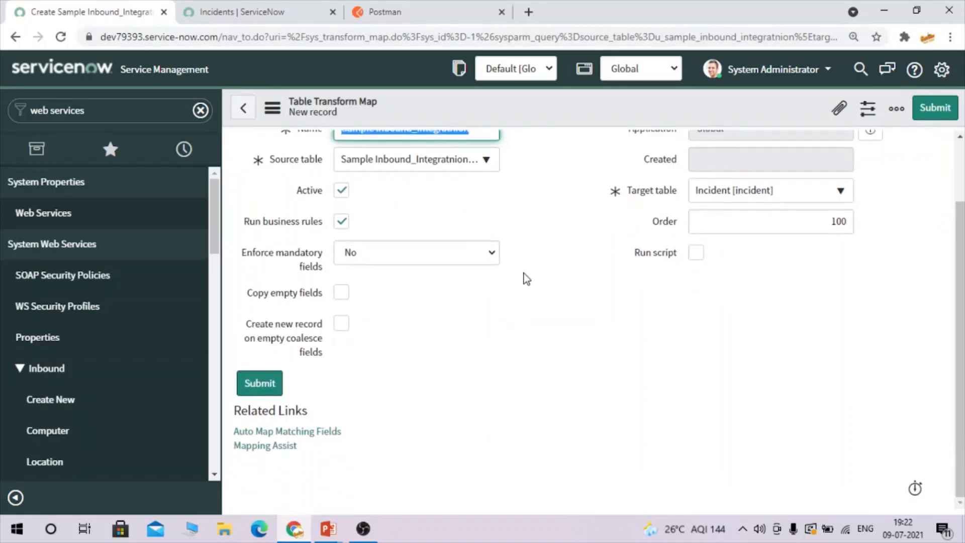
scroll(524, 274, up, 2)
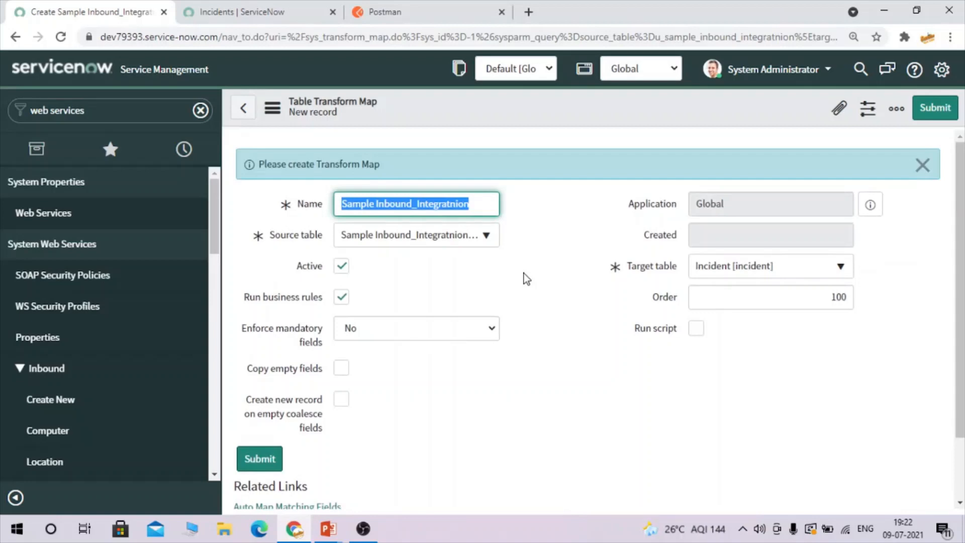
scroll(524, 273, down, 2)
scroll(523, 274, up, 2)
click(246, 110)
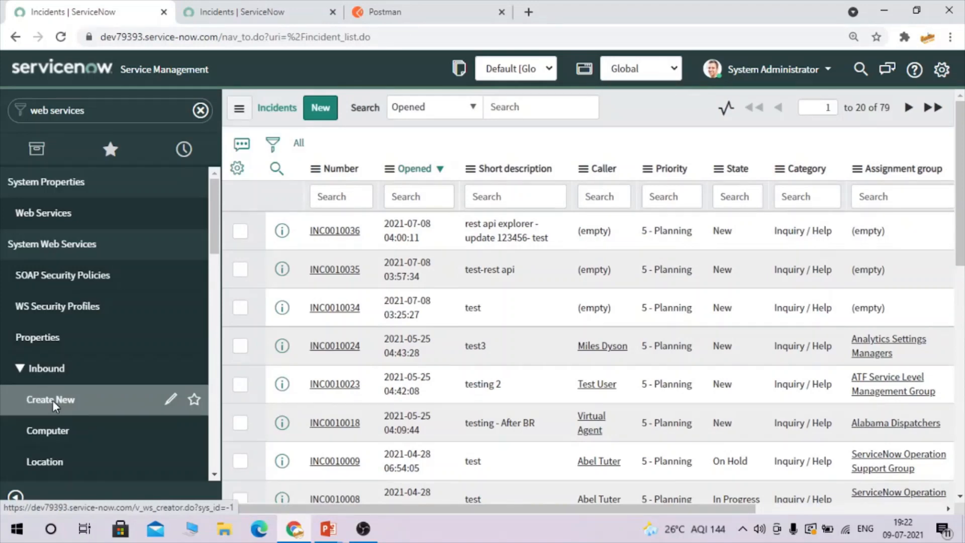
- Open the Sample Inbound_Integratnion inbound web service for editing and look over its form
click(52, 400)
scroll(53, 404, down, 3)
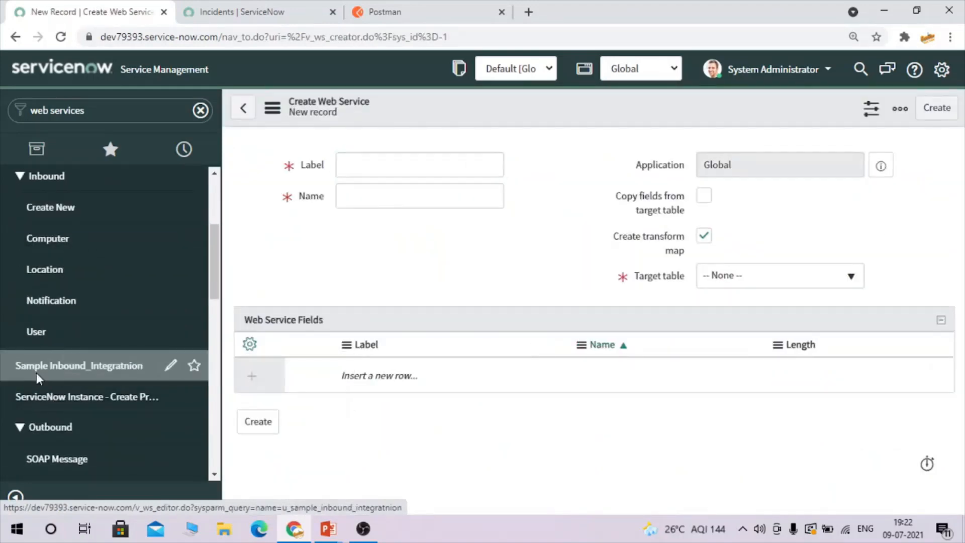
click(123, 374)
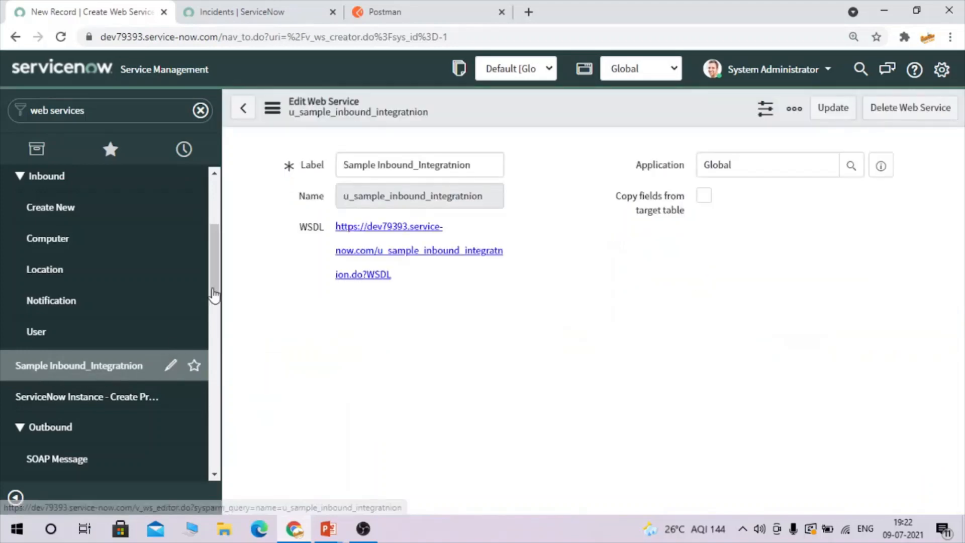
scroll(630, 296, down, 1)
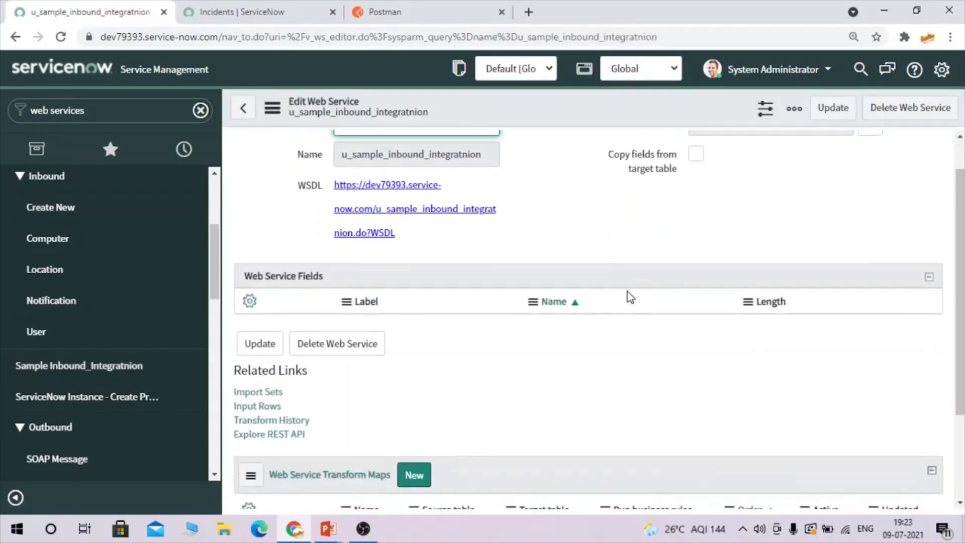
scroll(629, 297, down, 1)
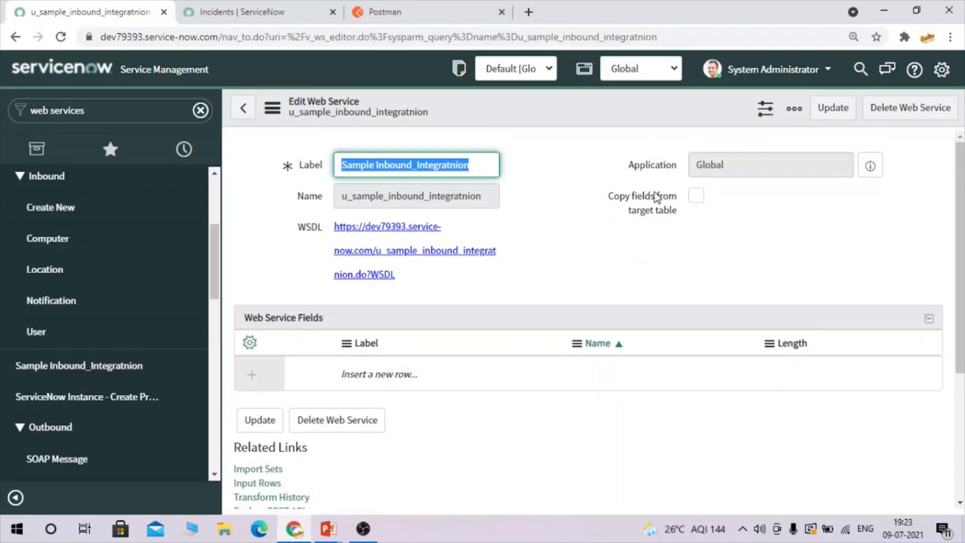
click(623, 200)
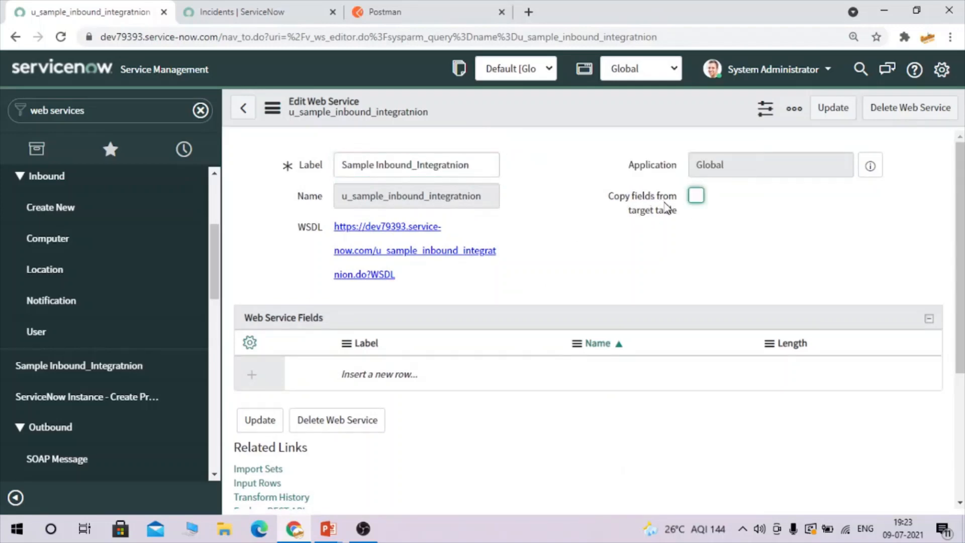
- Add a web service field labelled "short Description"
click(351, 386)
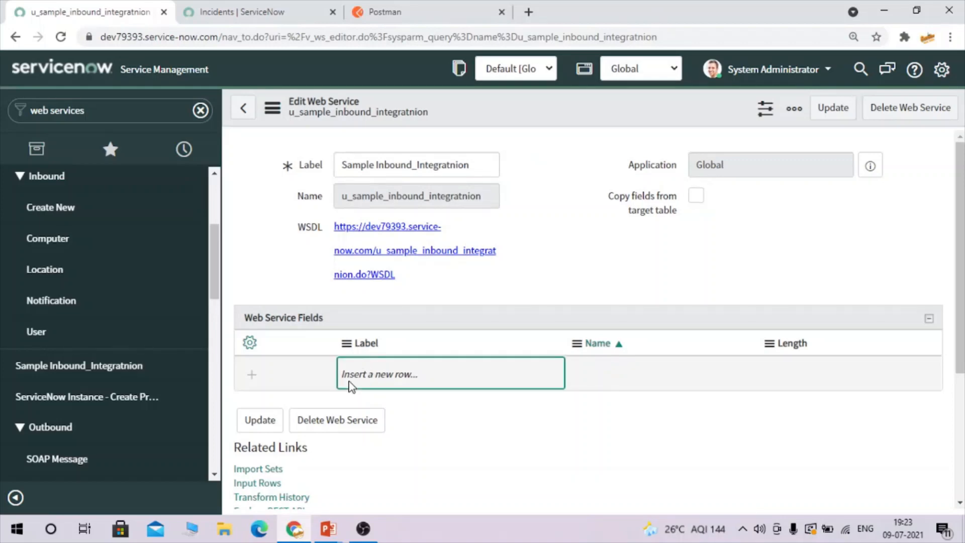
click(350, 385)
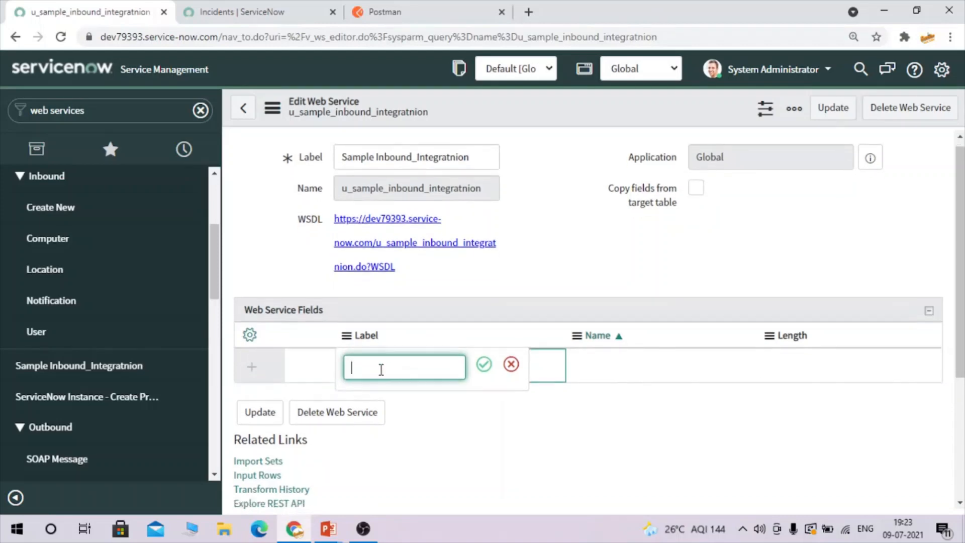
click(327, 7)
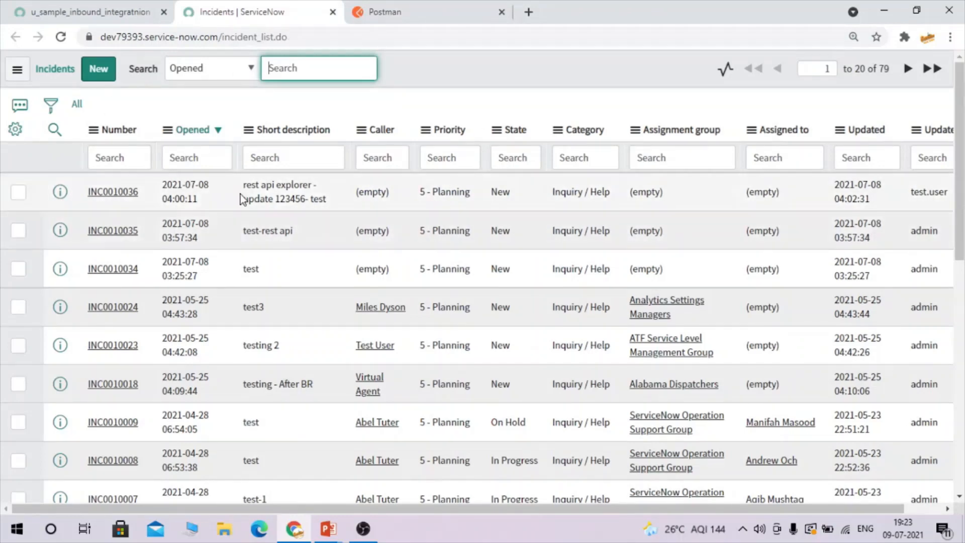
click(90, 12)
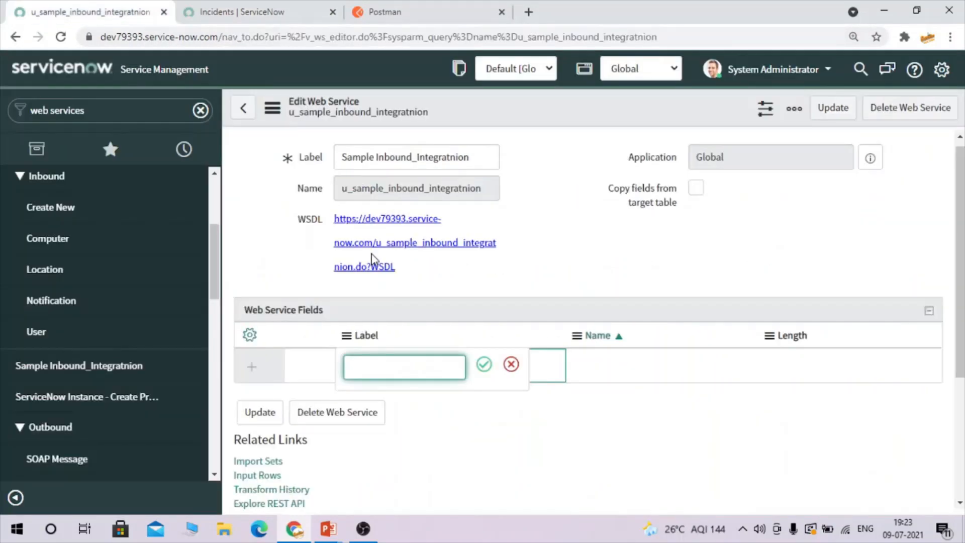
text(short Descritpion)
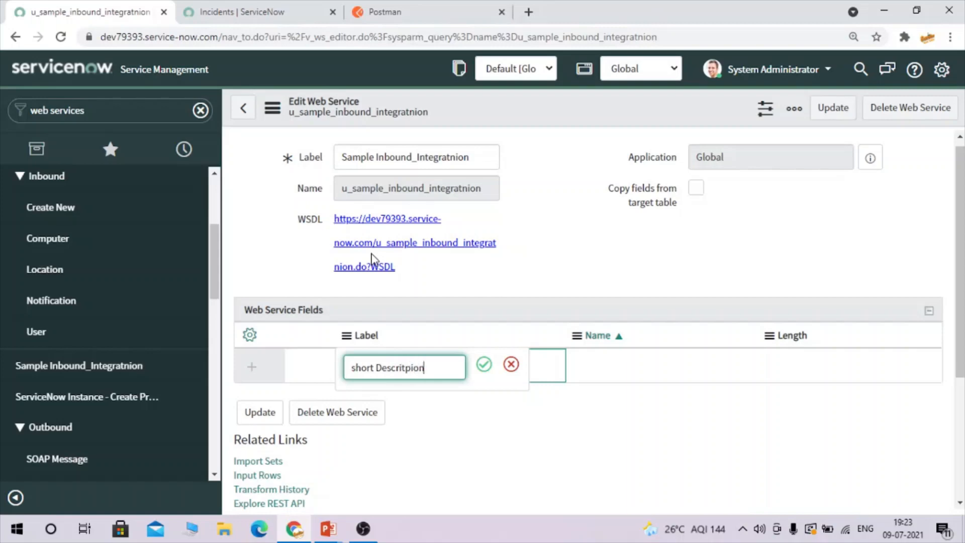
key(BackSpace)
key(BackSpace)
key(BackSpace)
key(BackSpace)
key(BackSpace)
text(ption)
click(484, 364)
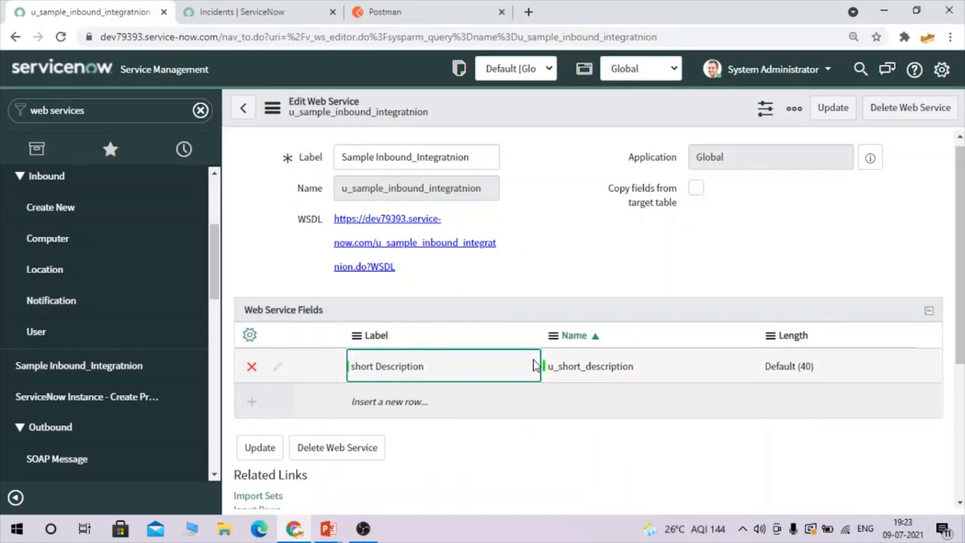
- Add a second web service field labelled "Description"
scroll(532, 362, down, 2)
click(395, 320)
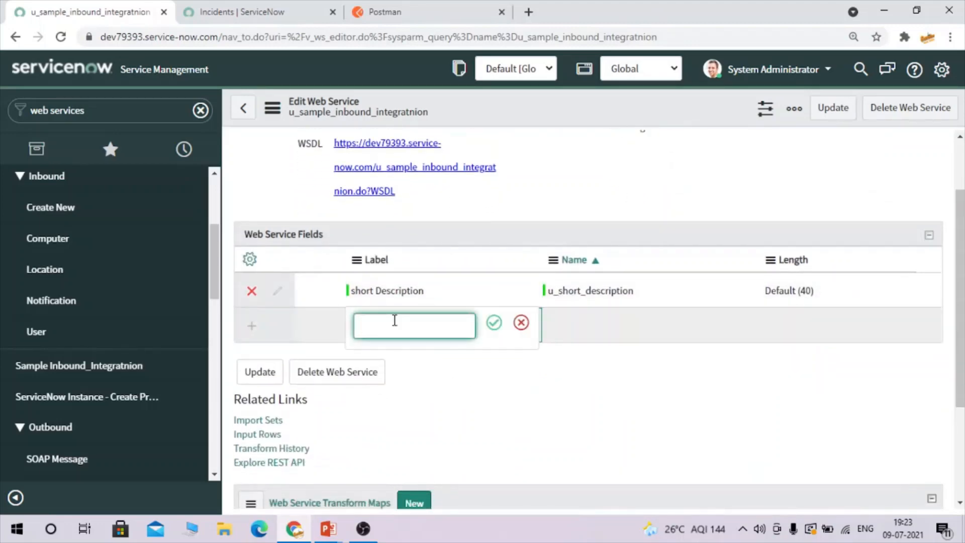
text(Des)
text(critpion)
key(BackSpace)
key(BackSpace)
key(BackSpace)
key(BackSpace)
key(BackSpace)
text(ption)
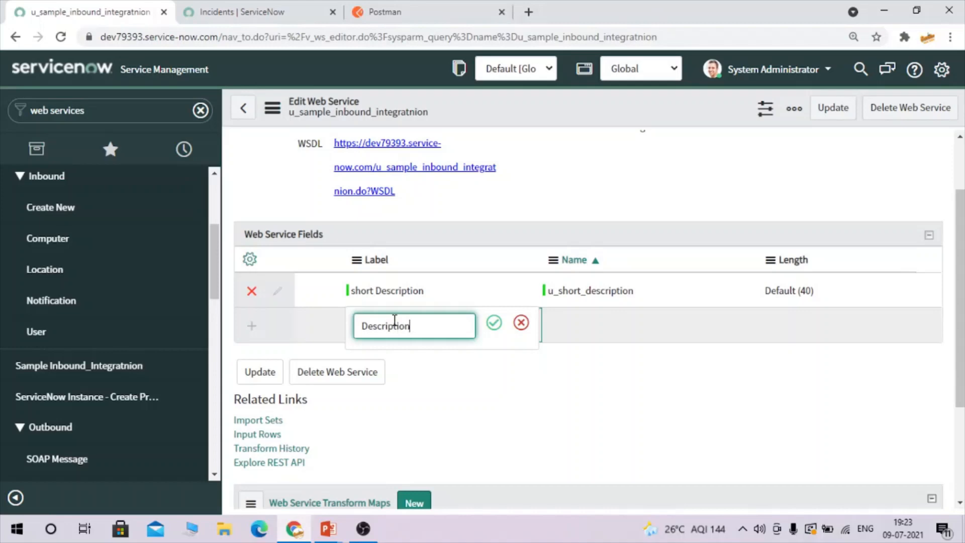
click(494, 322)
- Check the incident list's columns and add a web service field labelled "State"
click(225, 6)
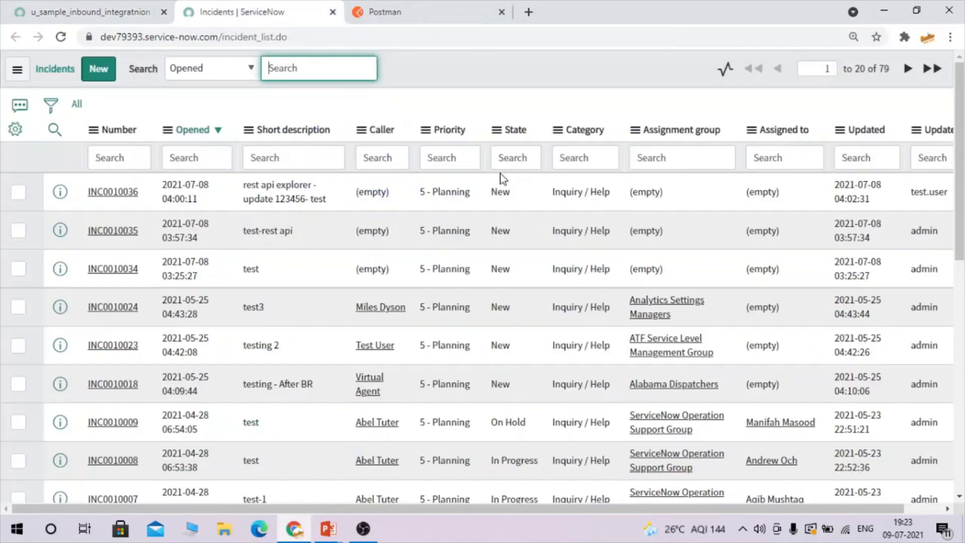
click(111, 6)
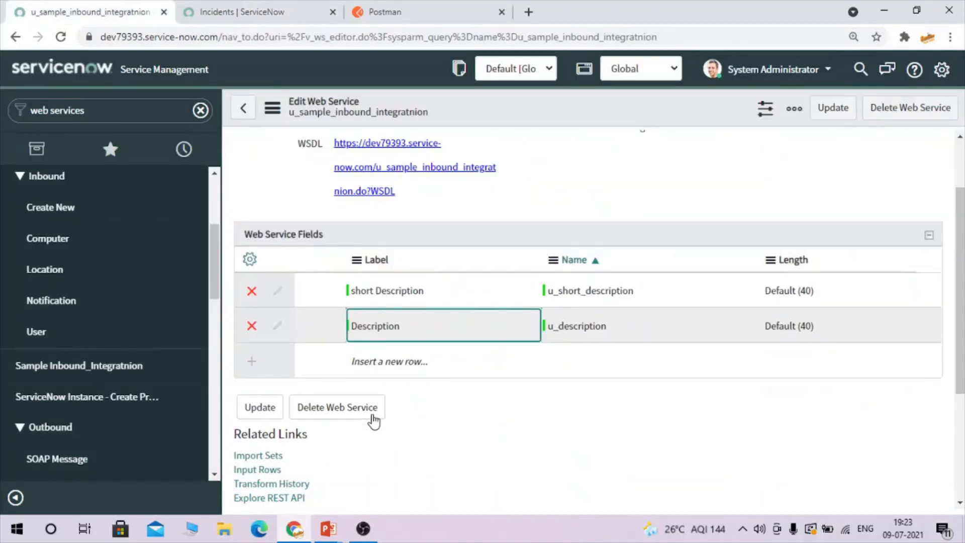
click(417, 361)
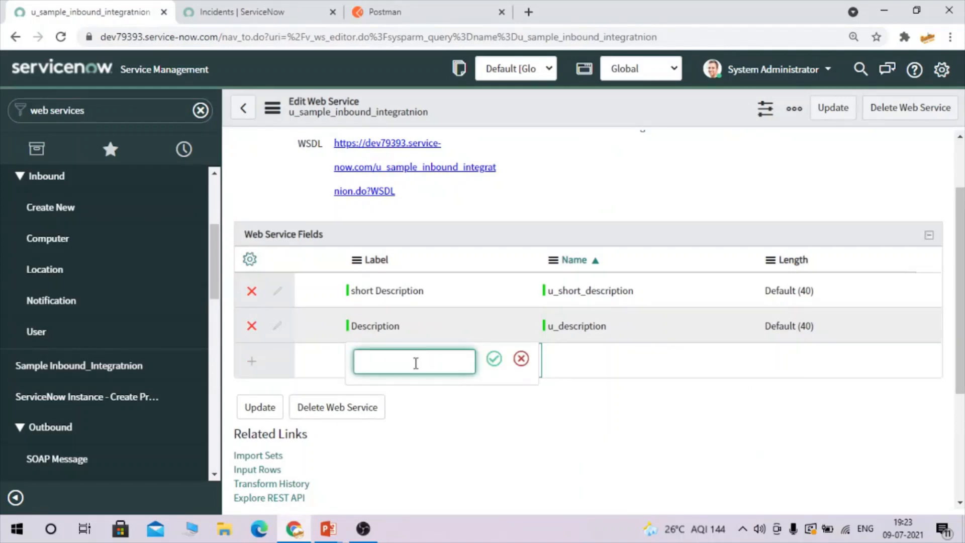
text(State)
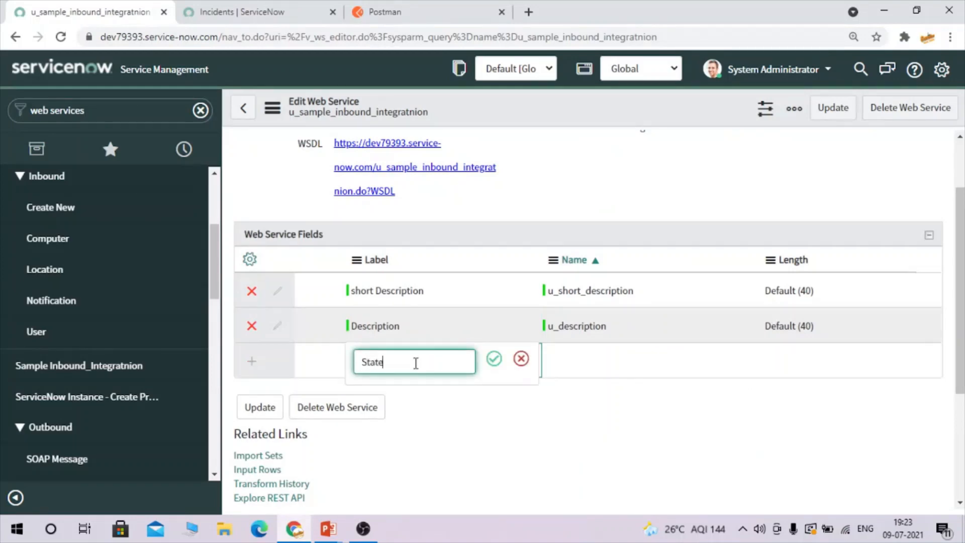
click(493, 361)
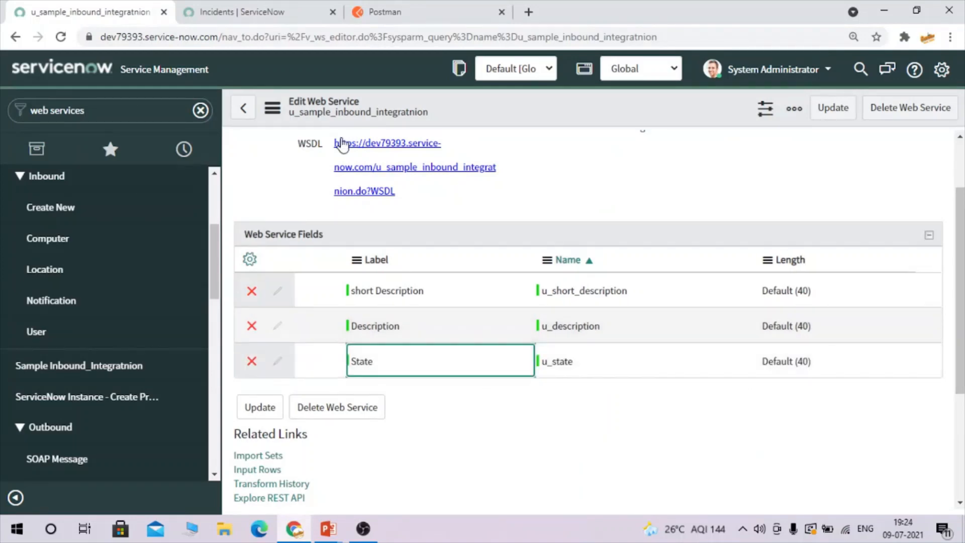
- Check the incident list again and add a web service field labelled "Category"
click(272, 10)
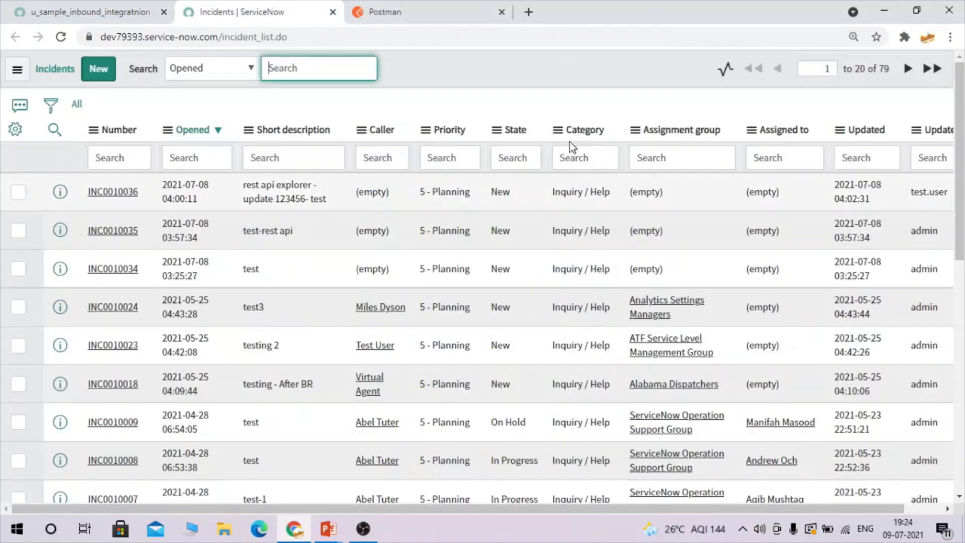
click(91, 11)
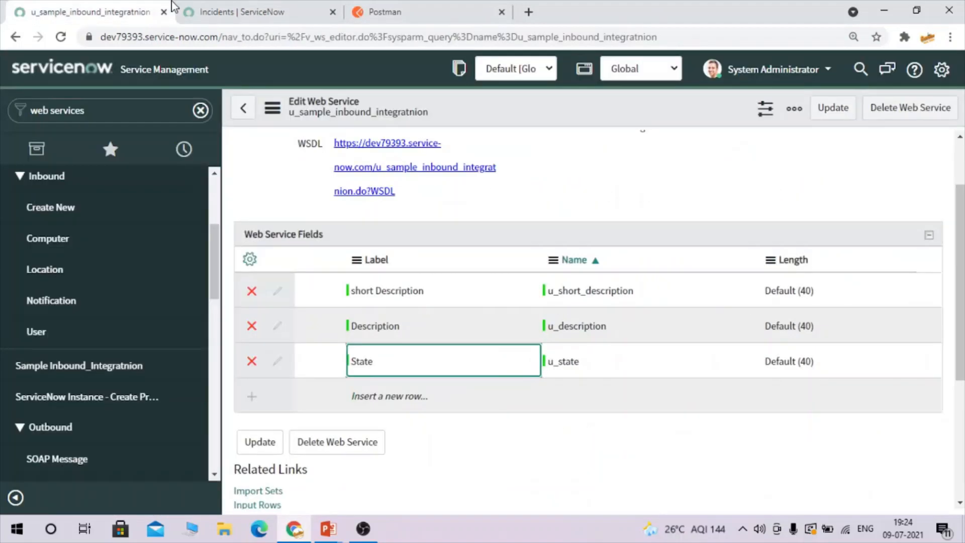
click(382, 392)
text(Cate)
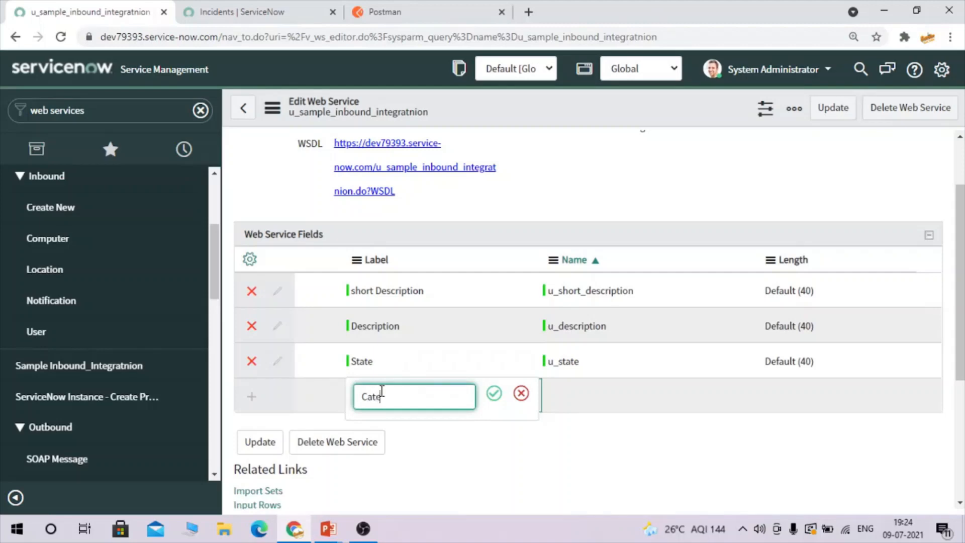
text(gory)
click(495, 395)
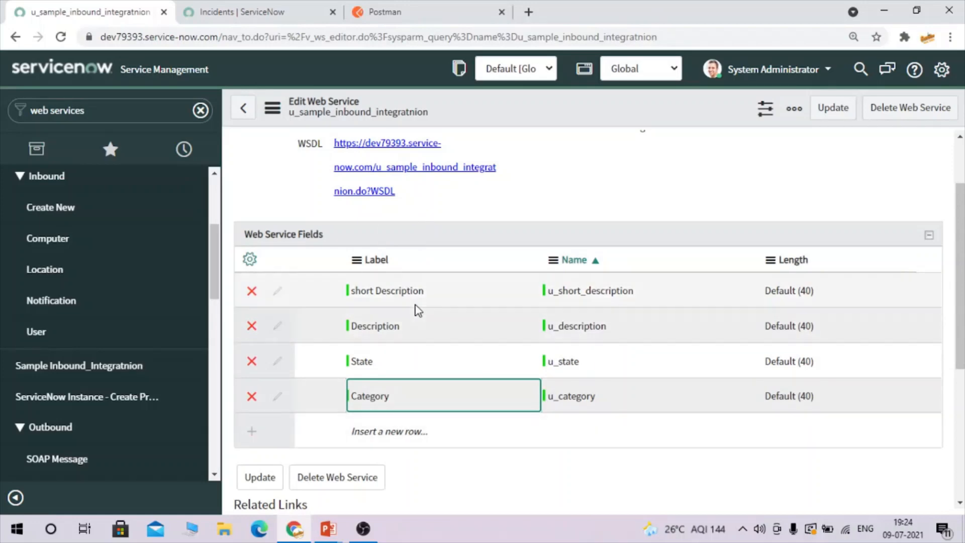
- Add a fifth web service field labelled "Assignment group", matching the column in the incident list
click(377, 431)
click(376, 431)
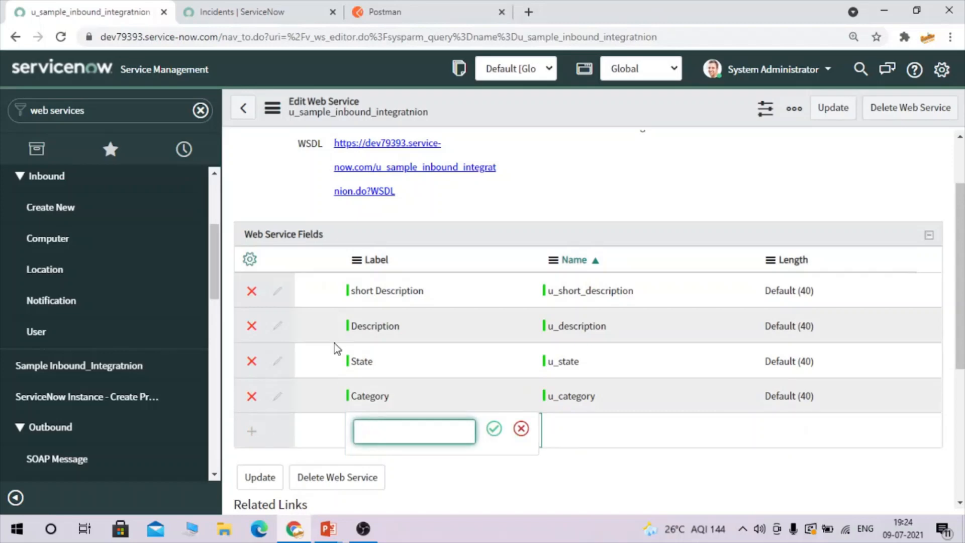
click(332, 7)
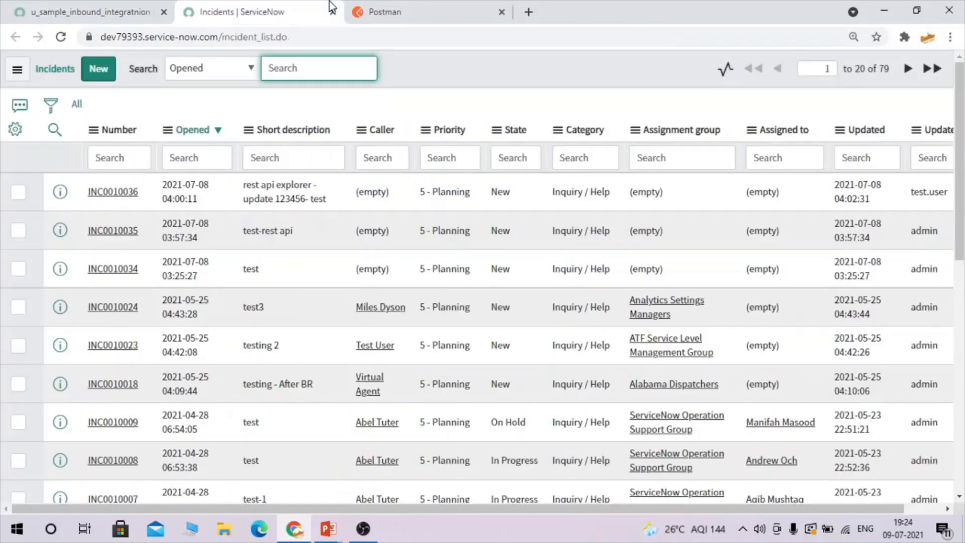
click(73, 10)
text(Ass)
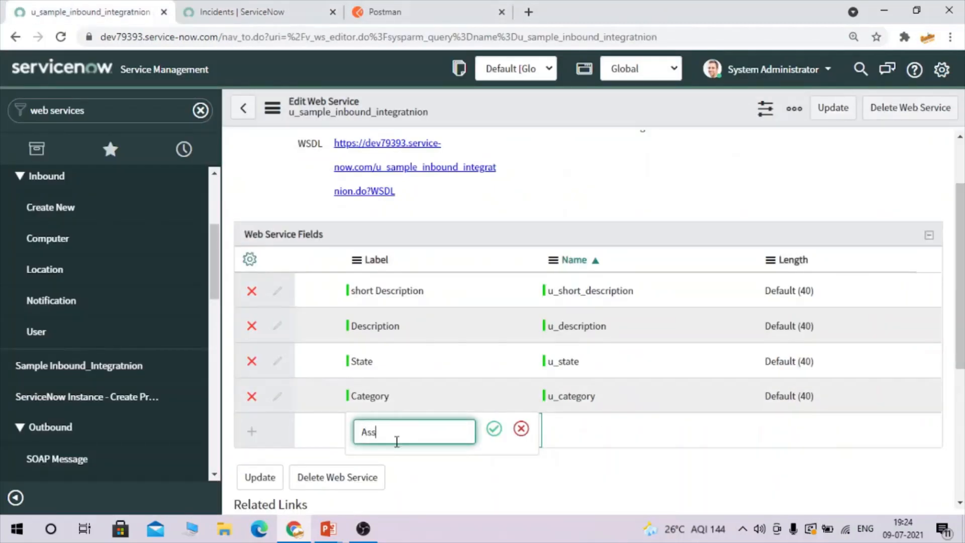
text(ignment)
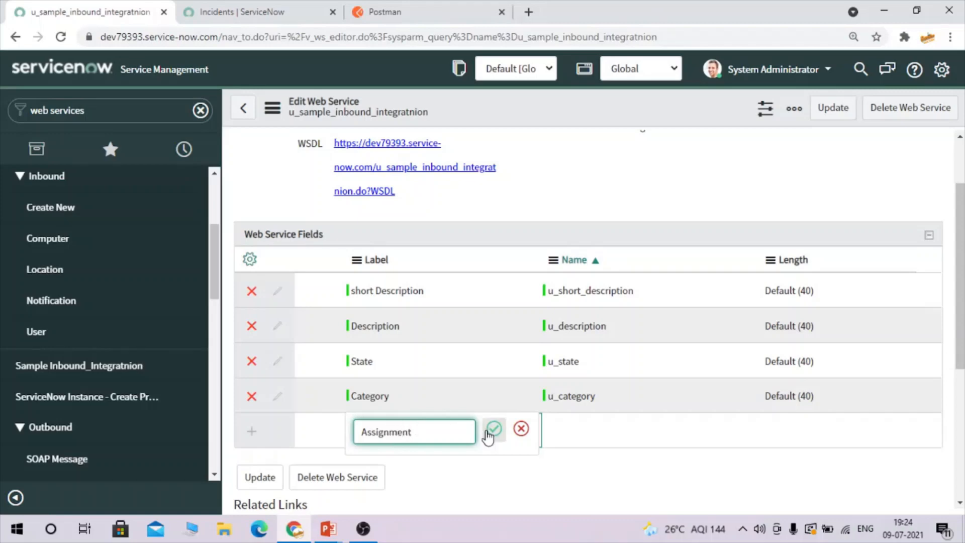
text( group)
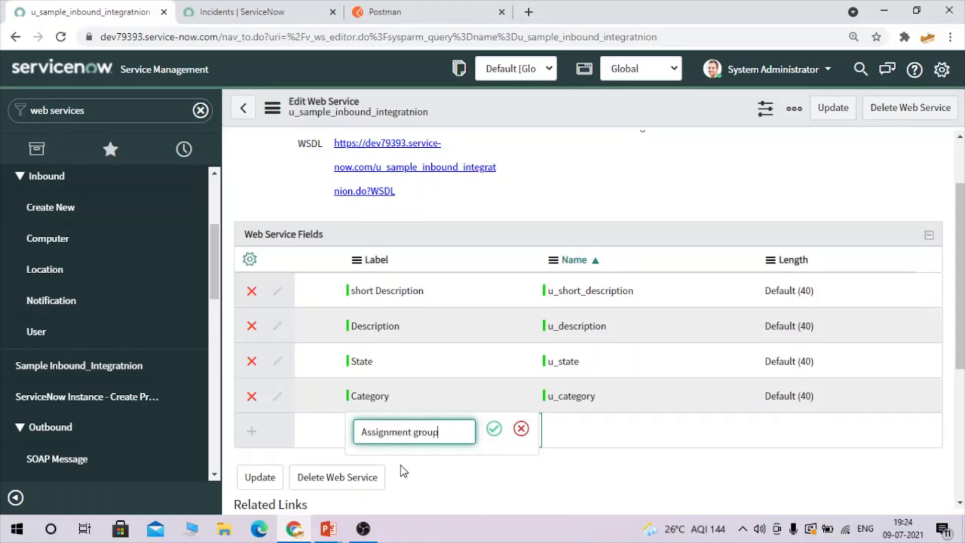
click(492, 429)
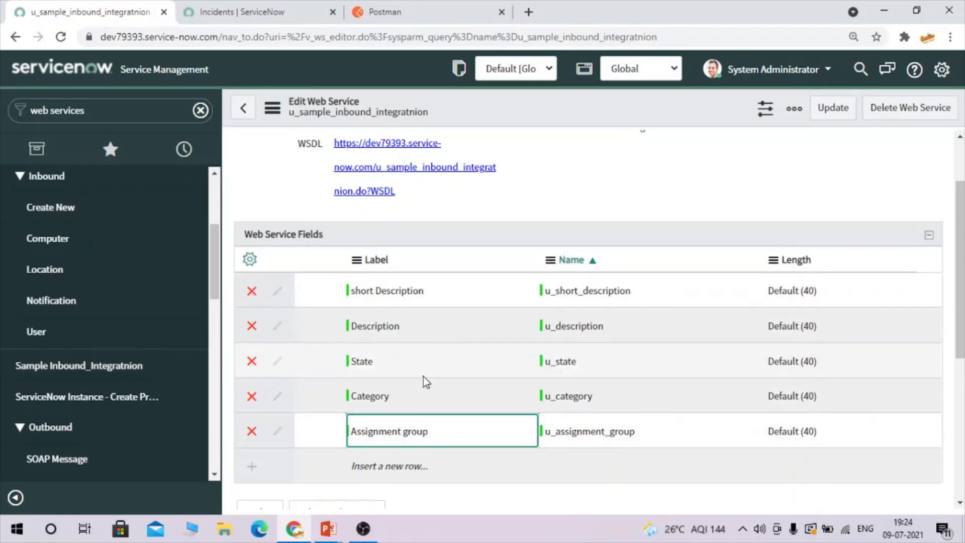
scroll(423, 377, down, 3)
scroll(423, 378, up, 5)
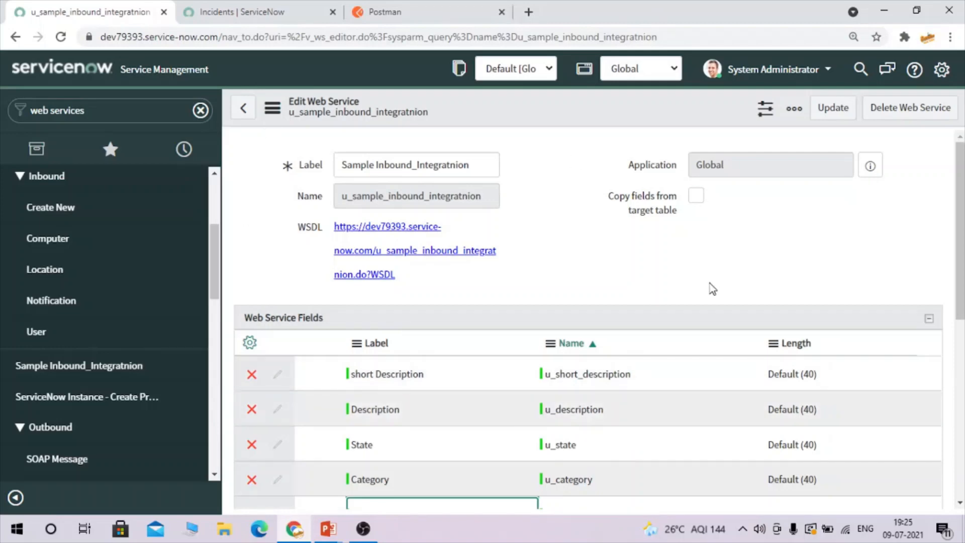
scroll(712, 289, down, 5)
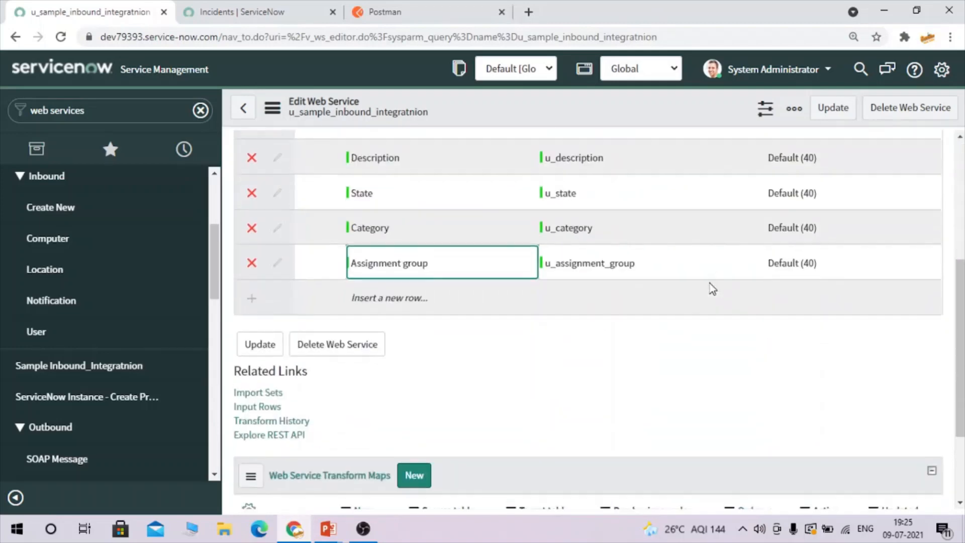
right_click(776, 257)
right_click(683, 92)
mouse_move(710, 102)
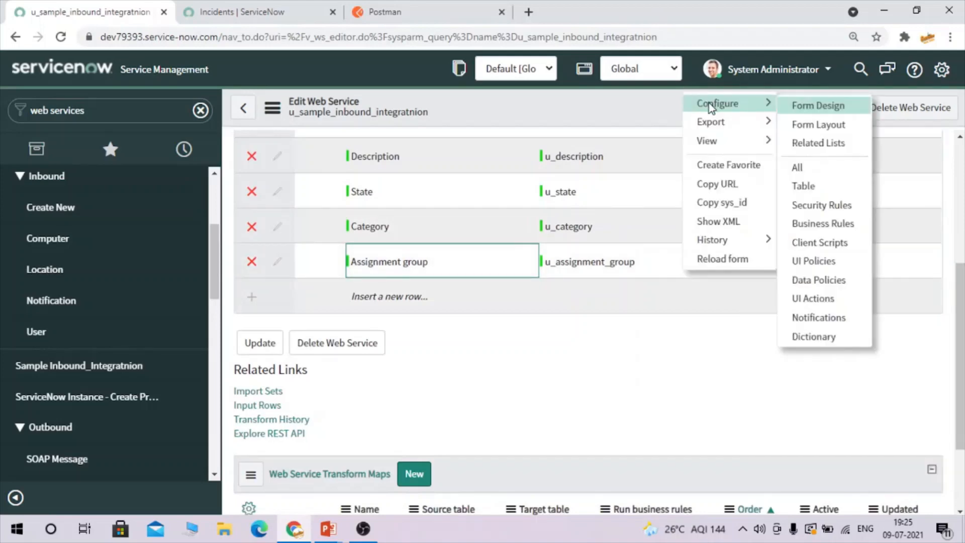
click(624, 111)
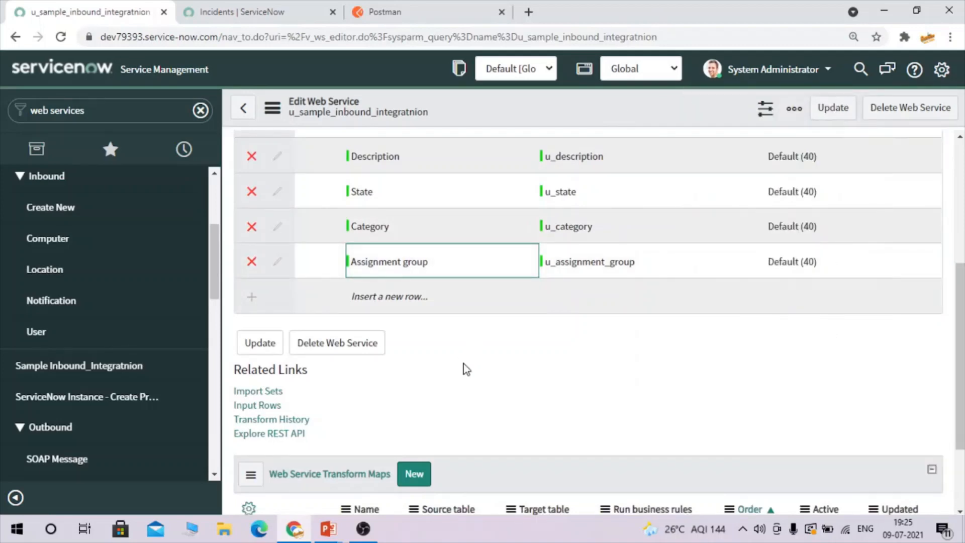
scroll(463, 366, down, 2)
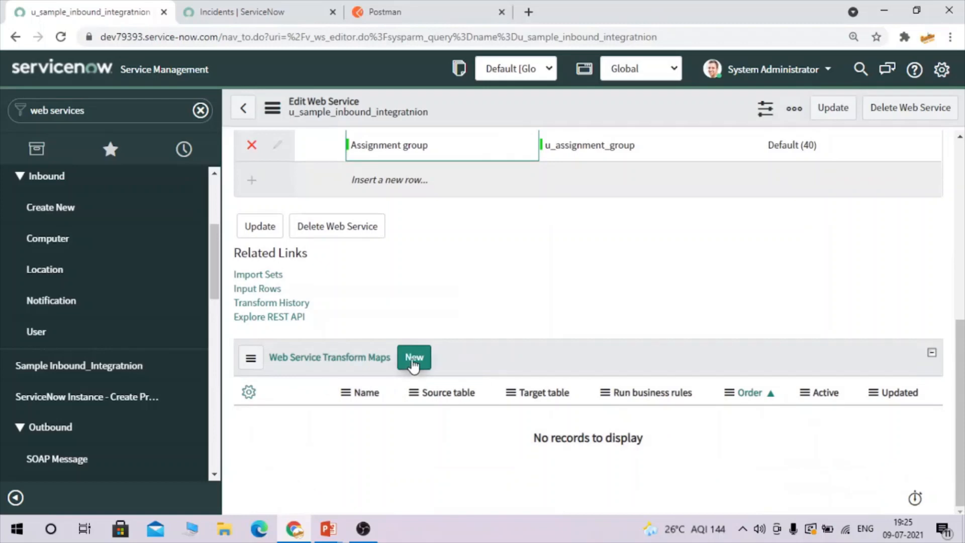
click(414, 359)
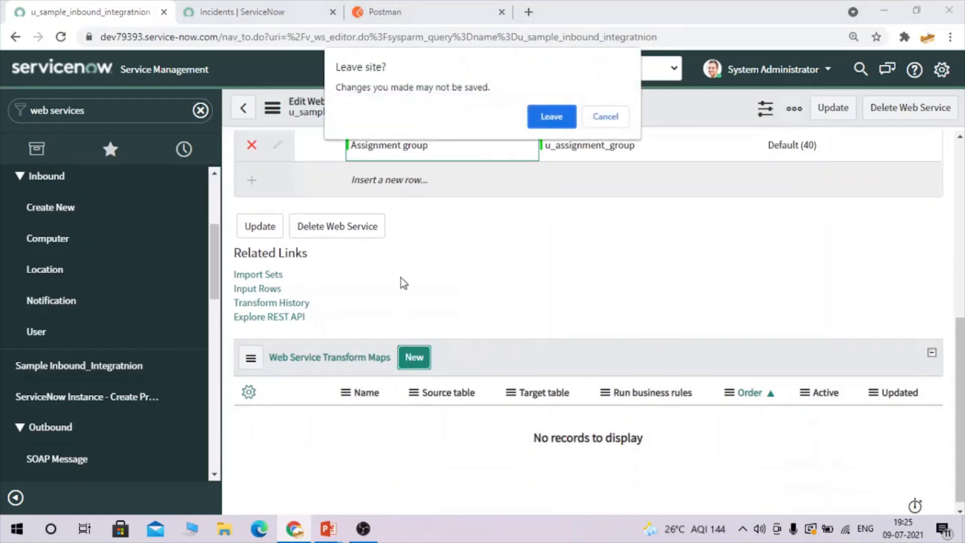
click(614, 117)
- Save the web service with its new fields and reopen Sample Inbound_Integratnion to check the field list
click(826, 113)
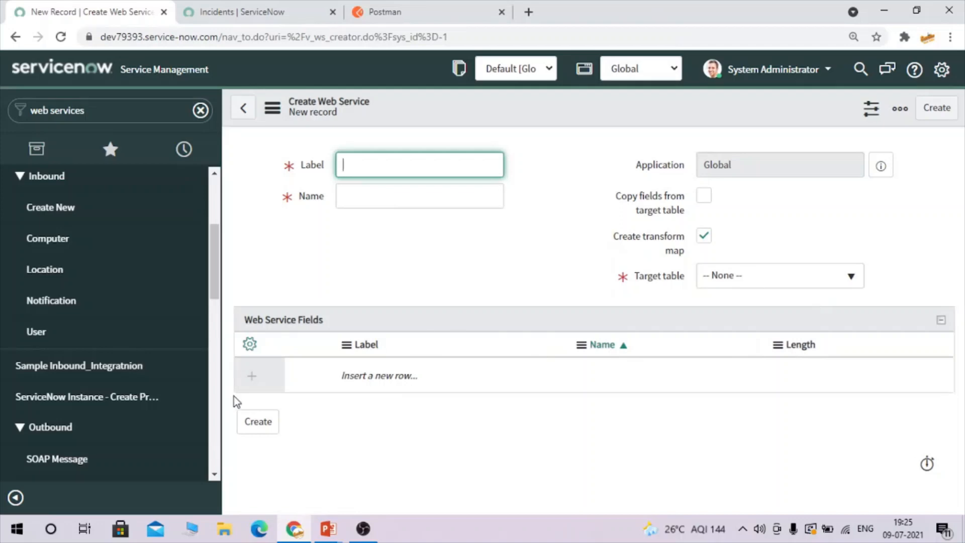
click(133, 367)
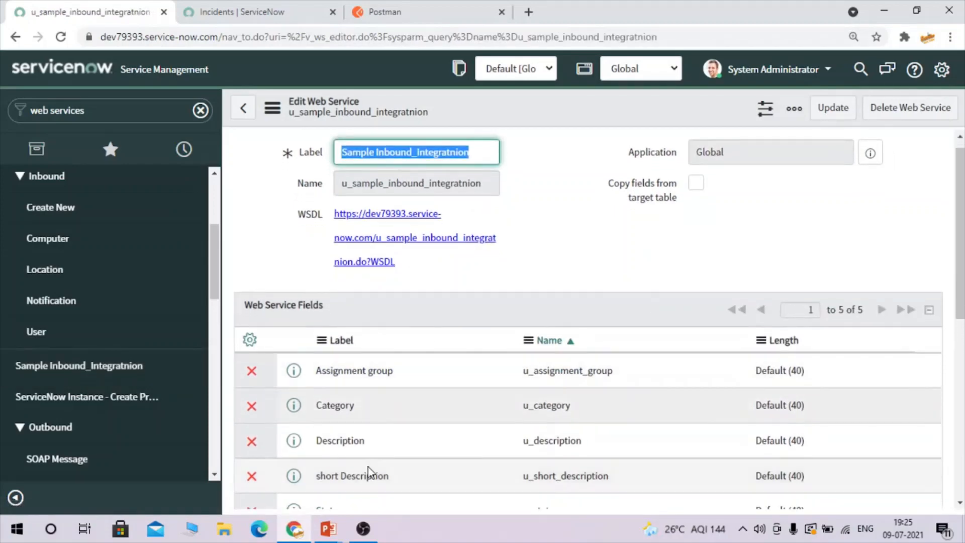
scroll(369, 453, down, 2)
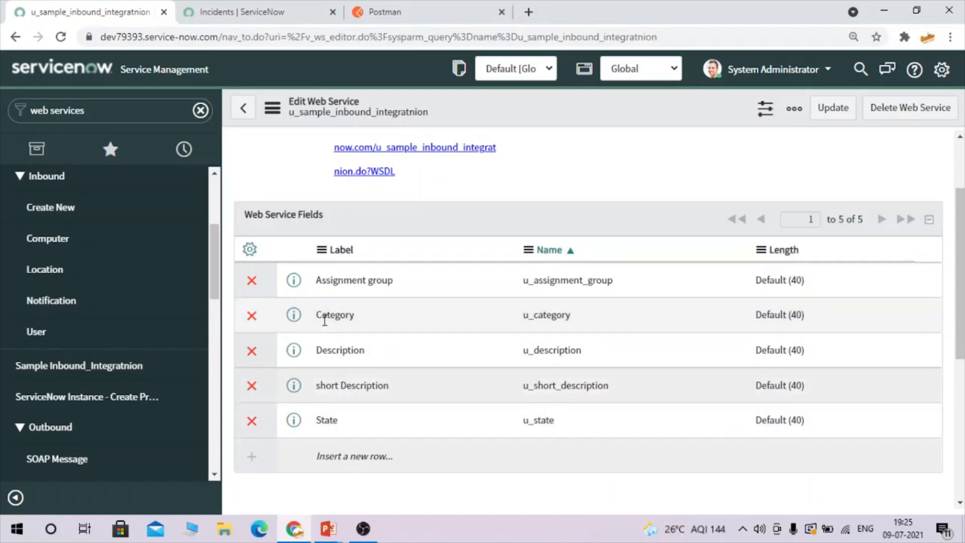
double_click(412, 289)
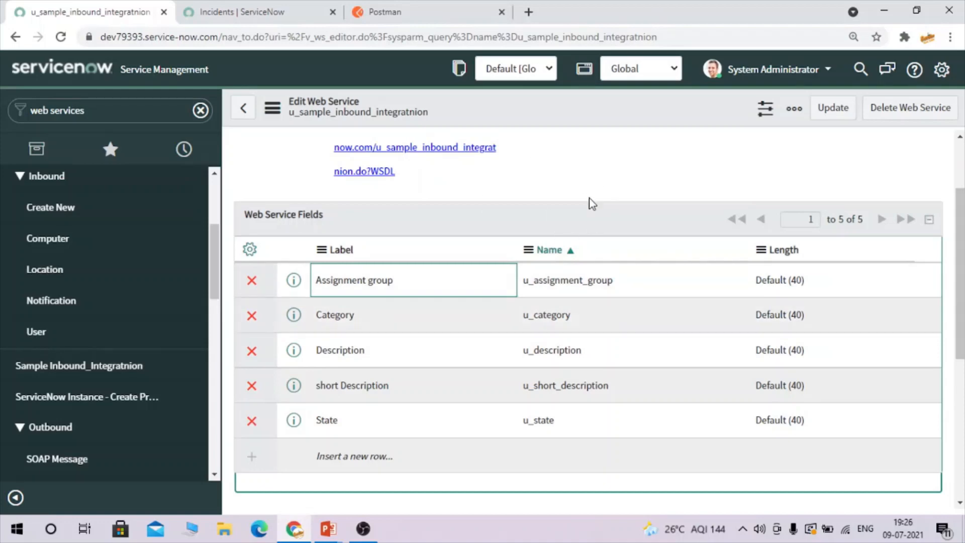
- Start a new transform map for the web service and look over its source and target table settings
scroll(592, 203, up, 2)
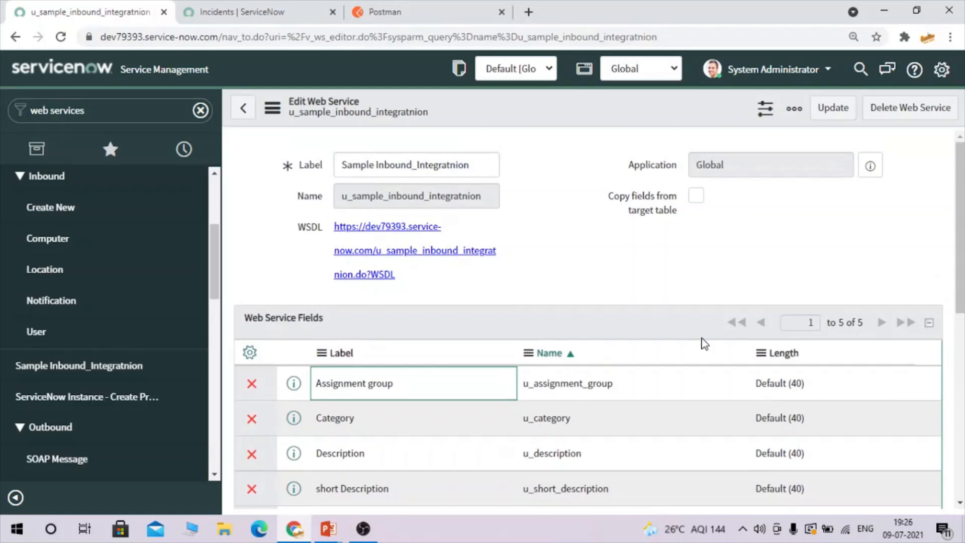
scroll(704, 344, down, 6)
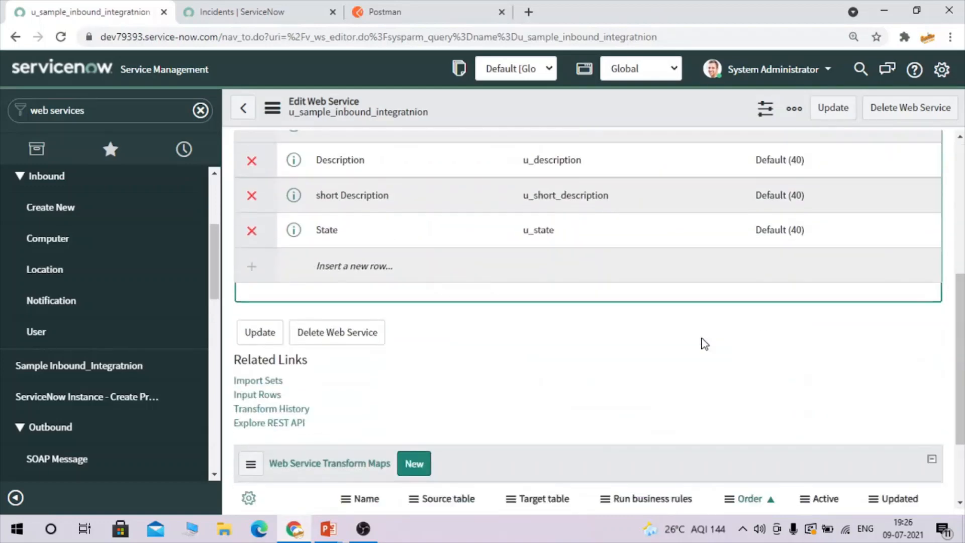
scroll(703, 342, down, 2)
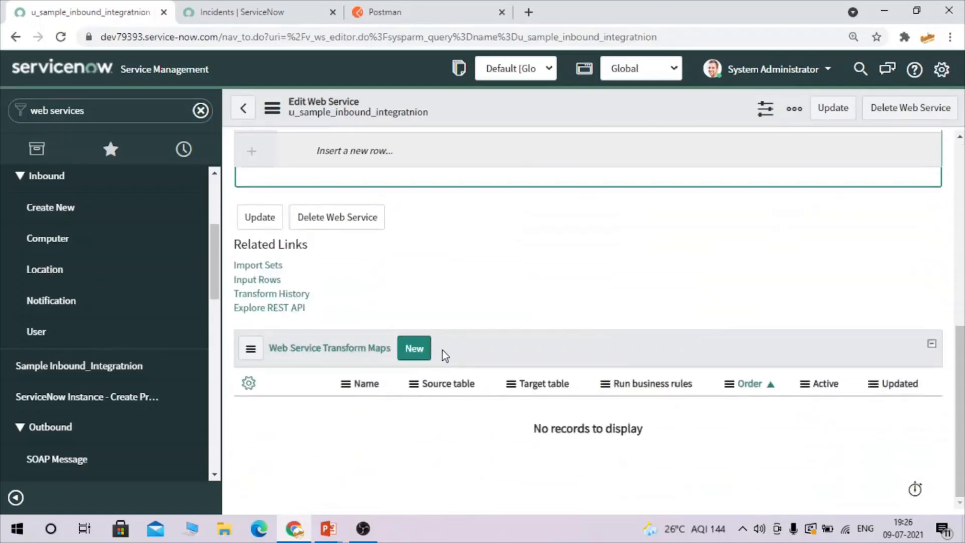
click(421, 355)
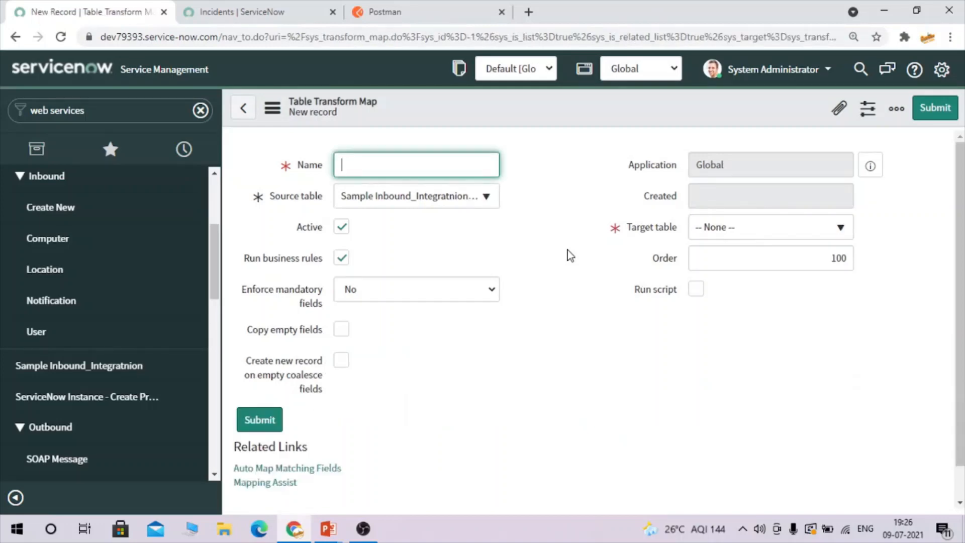
drag(268, 197, 322, 209)
drag(627, 229, 676, 231)
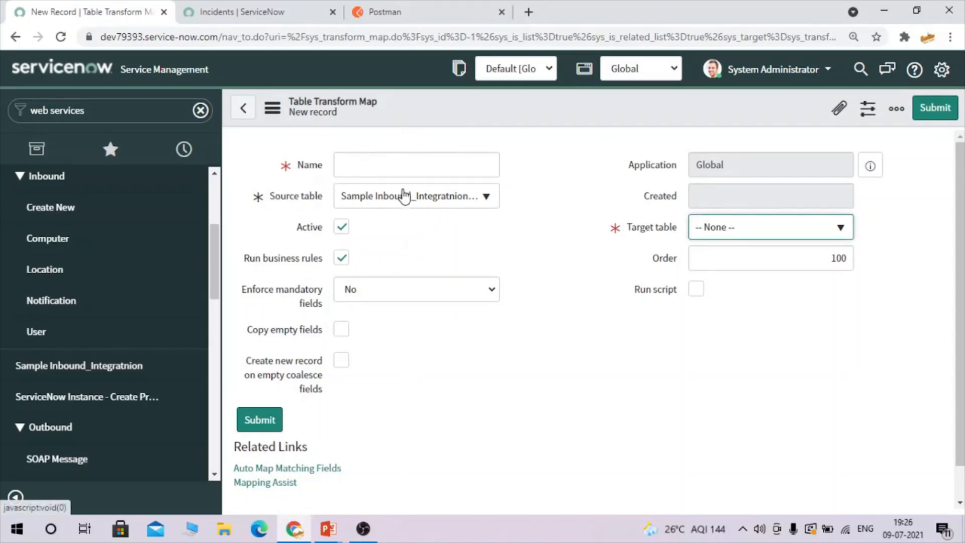
drag(271, 198, 324, 197)
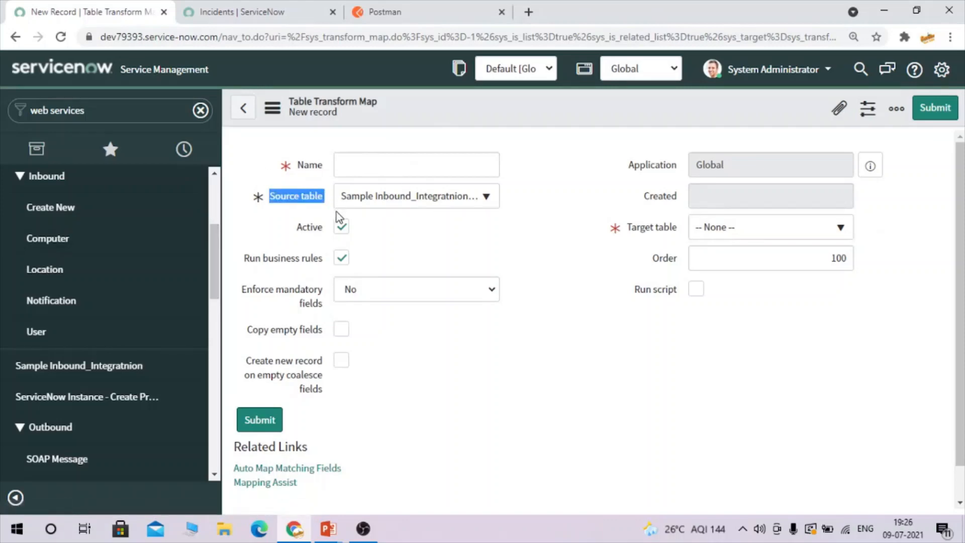
click(298, 201)
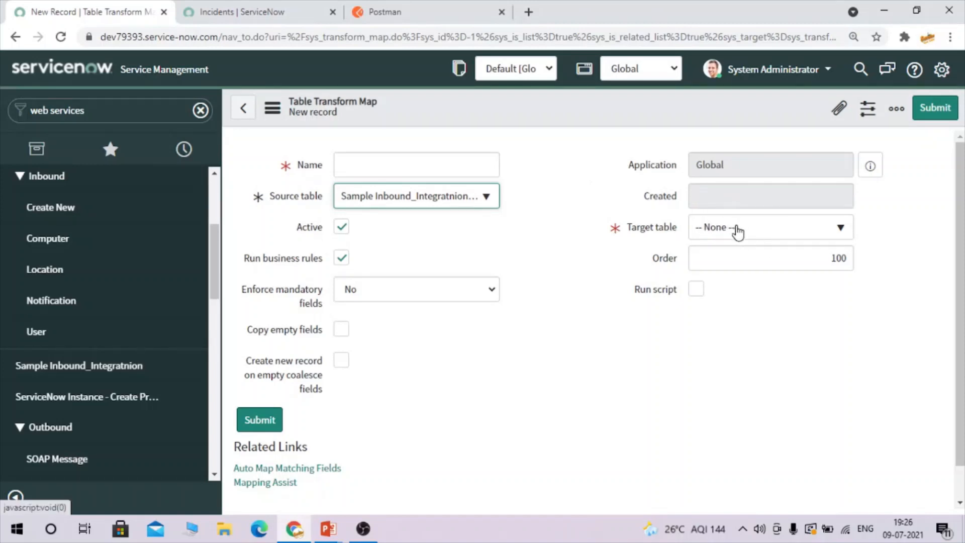
- Name the new transform map "sample inbound test"
click(361, 160)
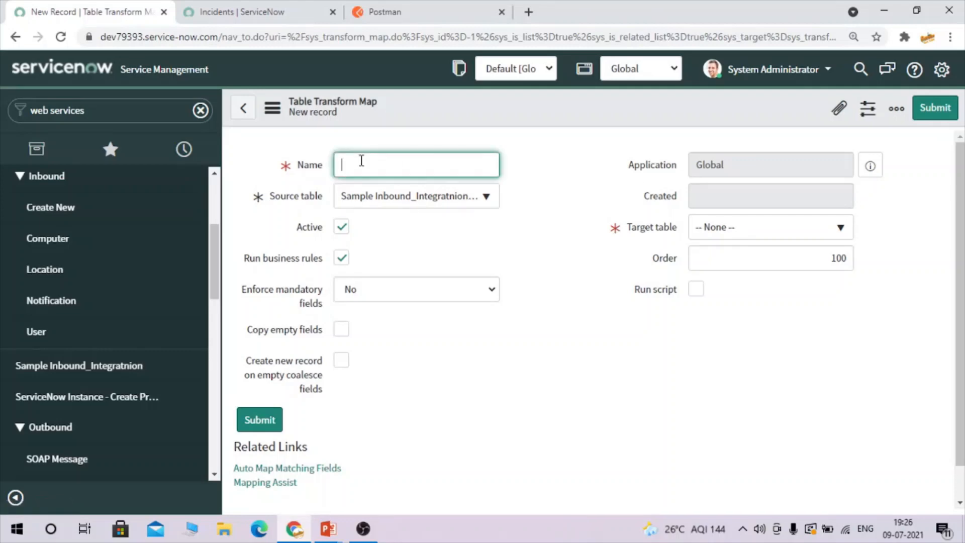
text(sample inbo)
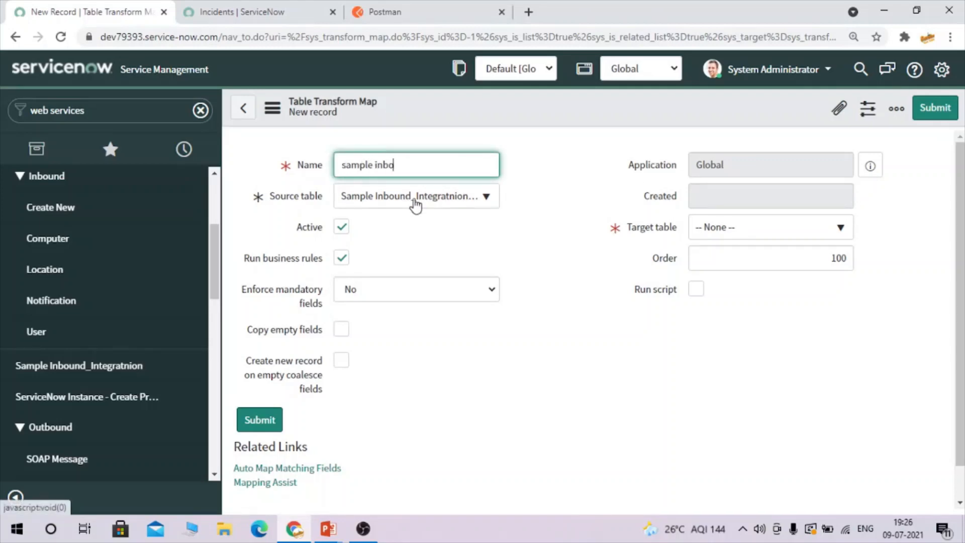
text(und test)
click(521, 237)
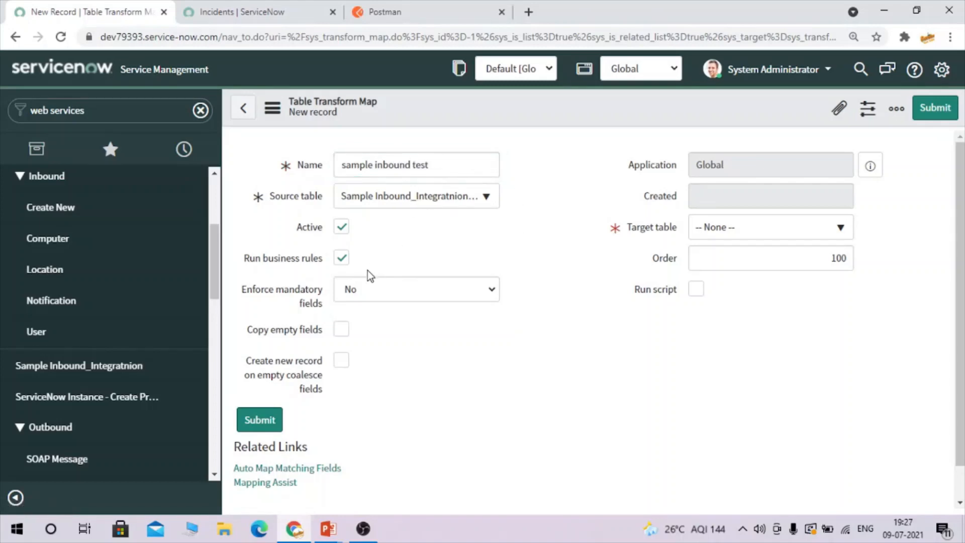
- Check which options are available for enforcing mandatory fields on the transform map
click(376, 296)
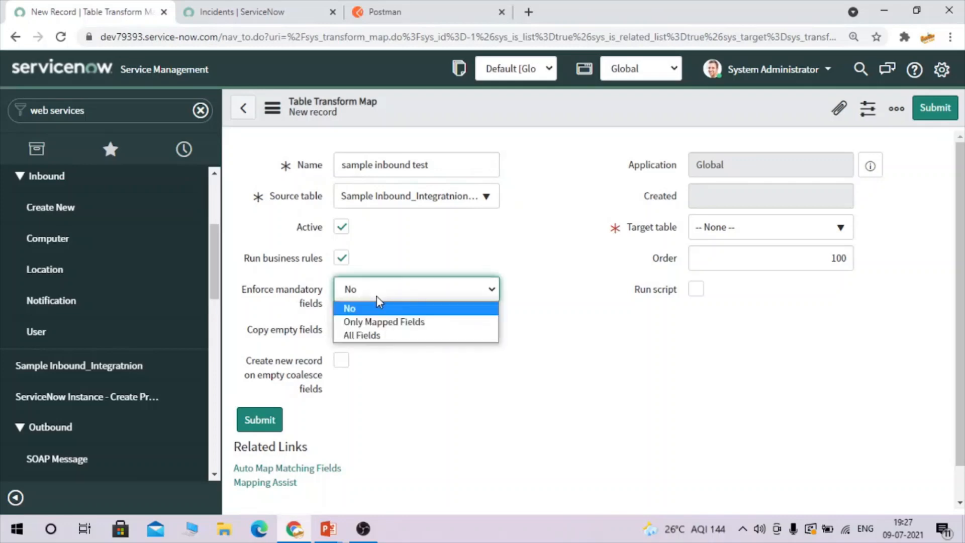
click(511, 273)
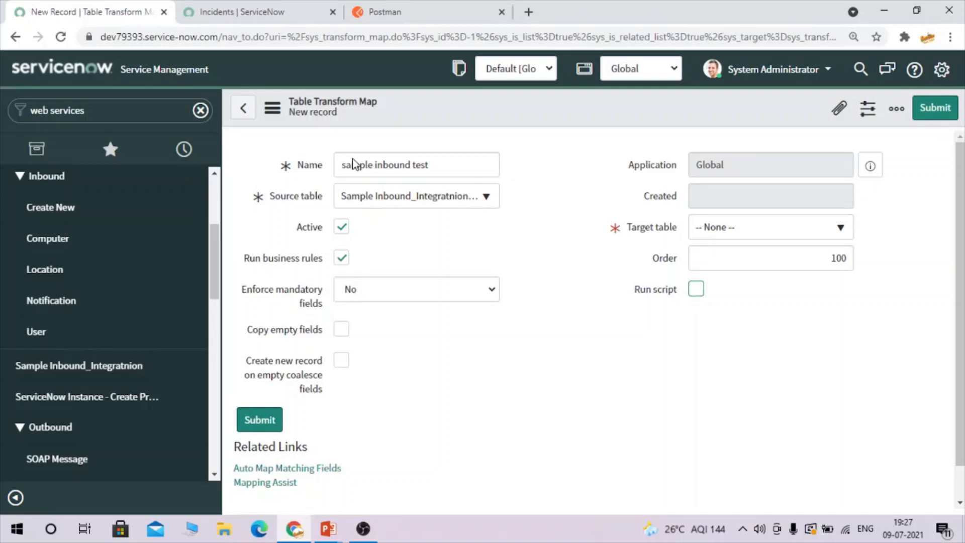
- Enable Run script on the transform map and examine the source and target parameters in the script template
key(space)
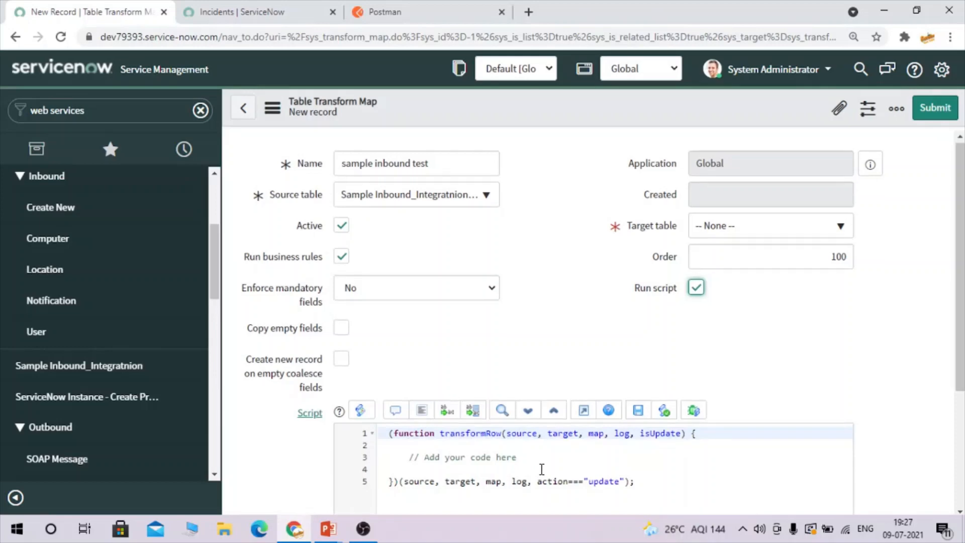
scroll(540, 465, down, 2)
double_click(424, 410)
drag(479, 407, 474, 407)
double_click(421, 410)
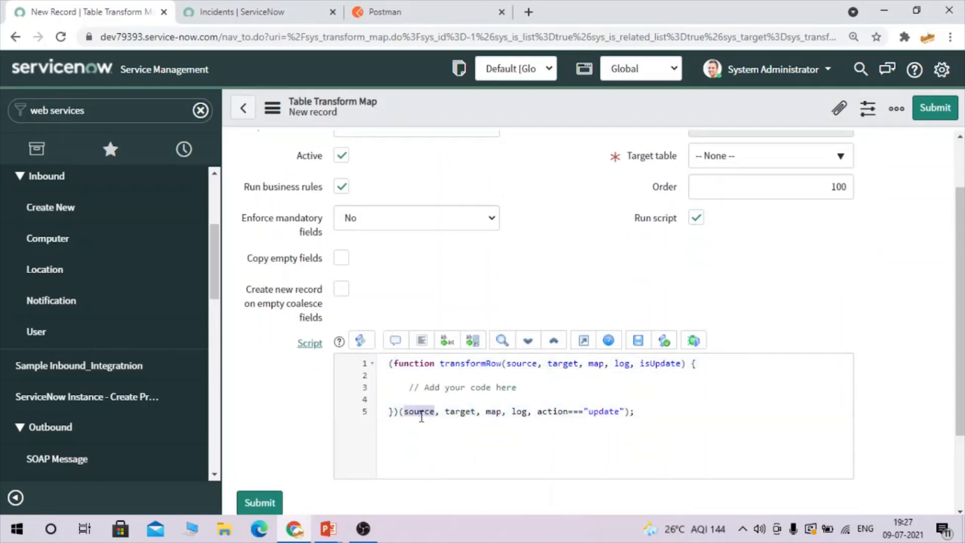
scroll(452, 317, up, 2)
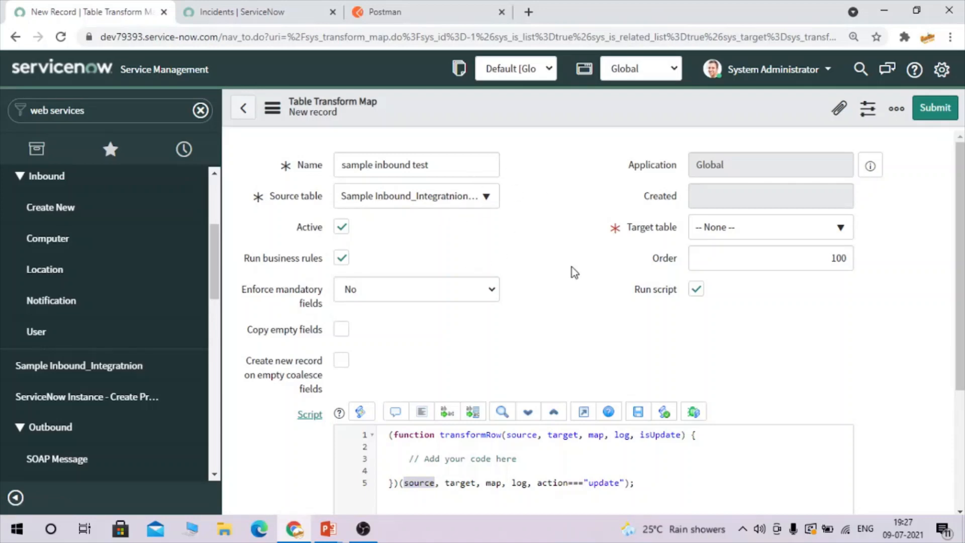
scroll(574, 272, down, 1)
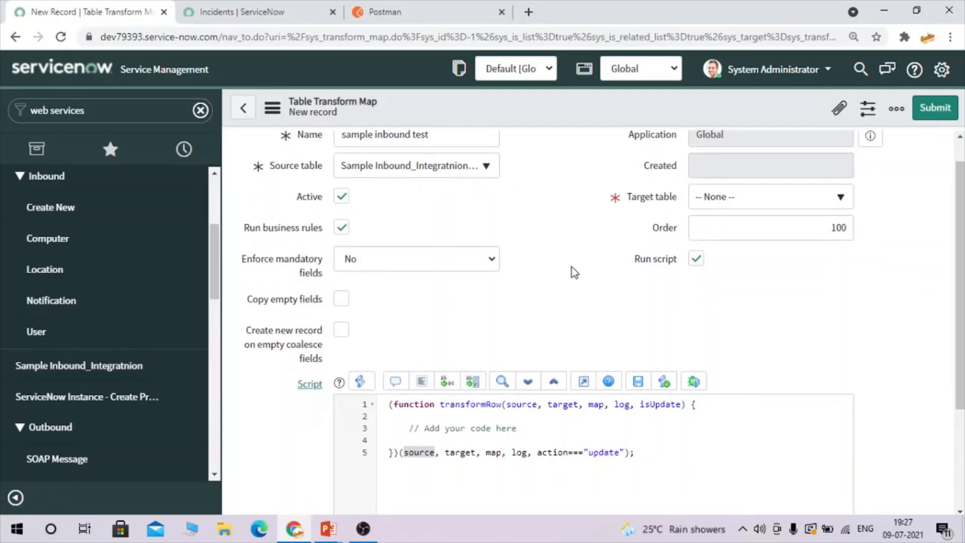
scroll(574, 272, down, 2)
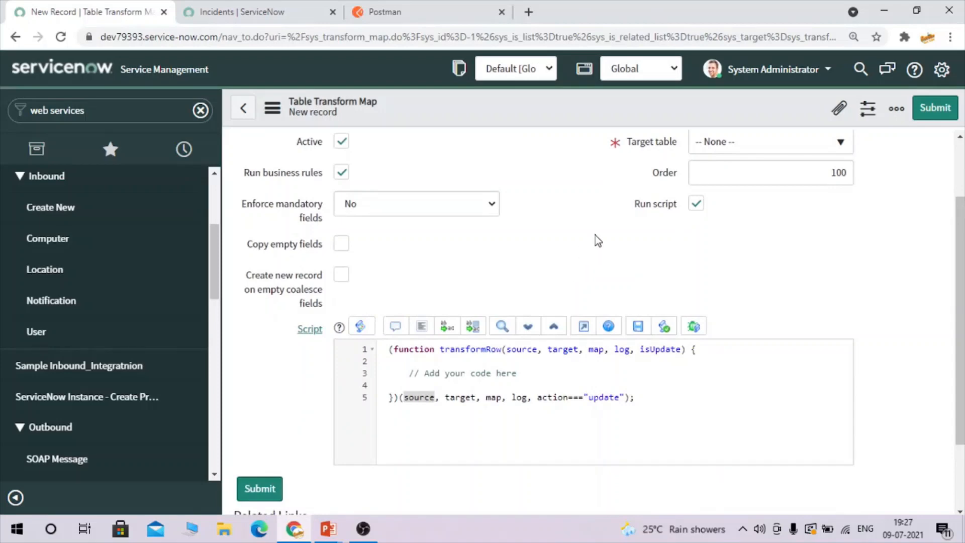
click(459, 405)
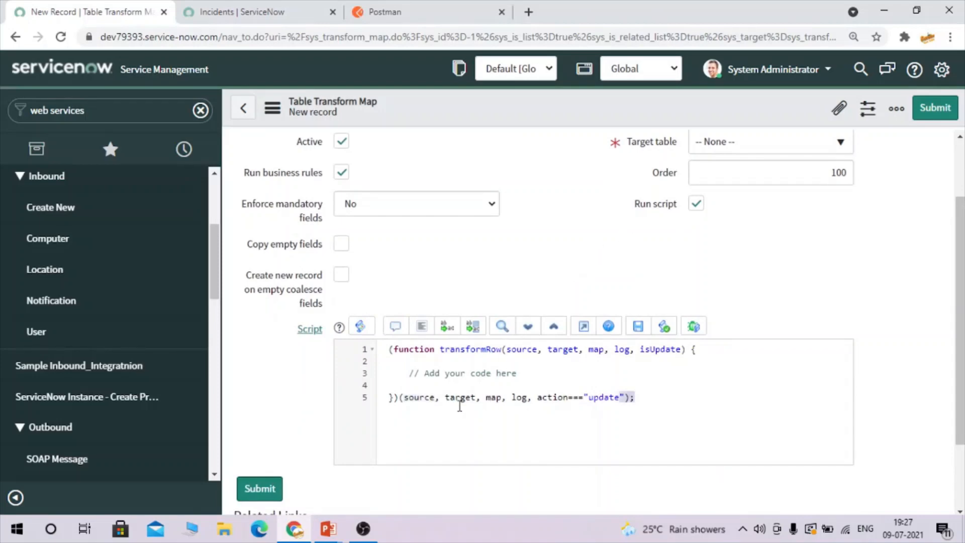
click(459, 398)
scroll(637, 249, up, 3)
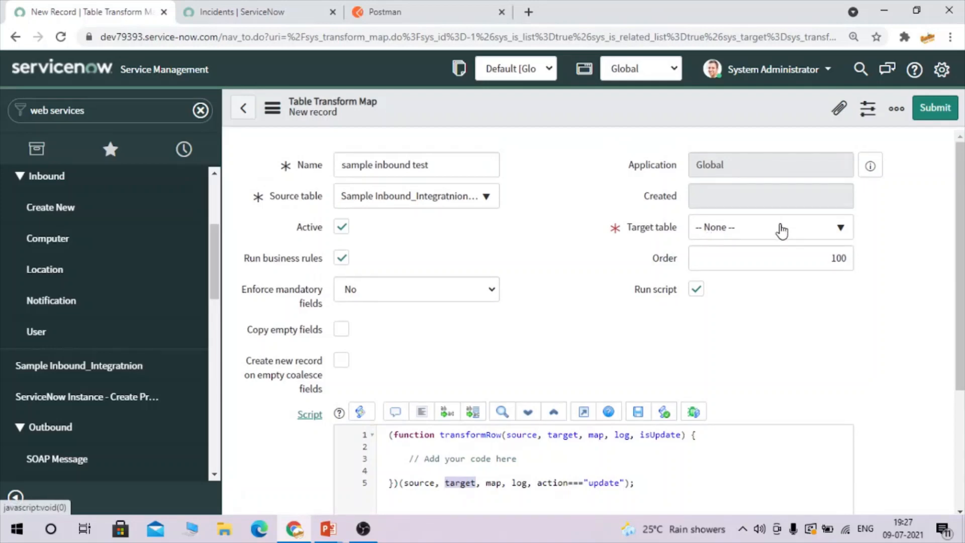
- Set the transform map's target table to Incident [incident] and turn off Run script
click(734, 236)
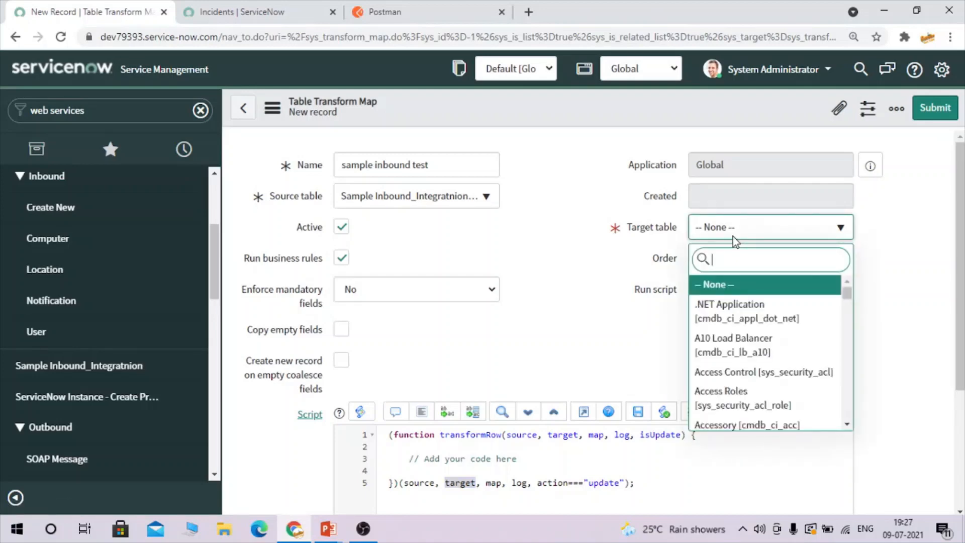
text(ini)
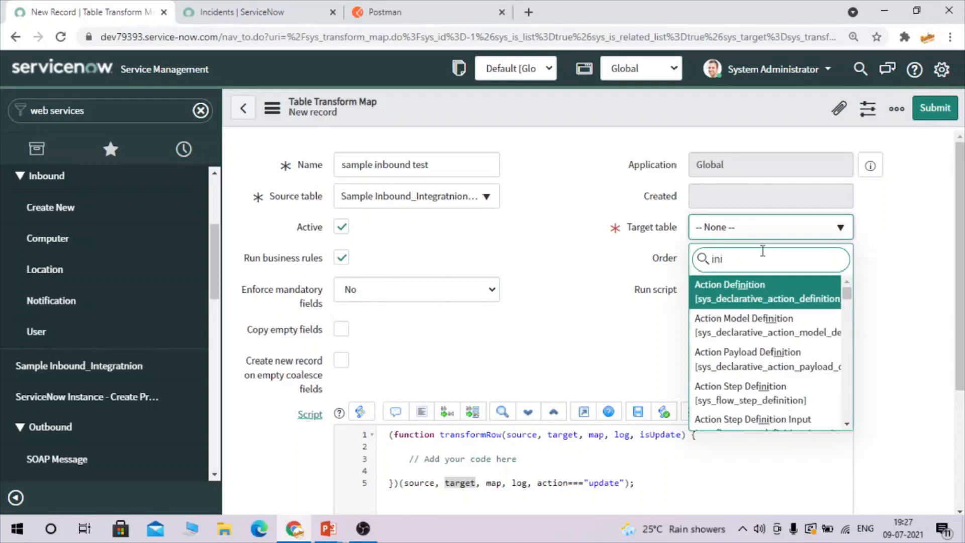
key(BackSpace)
text(cident)
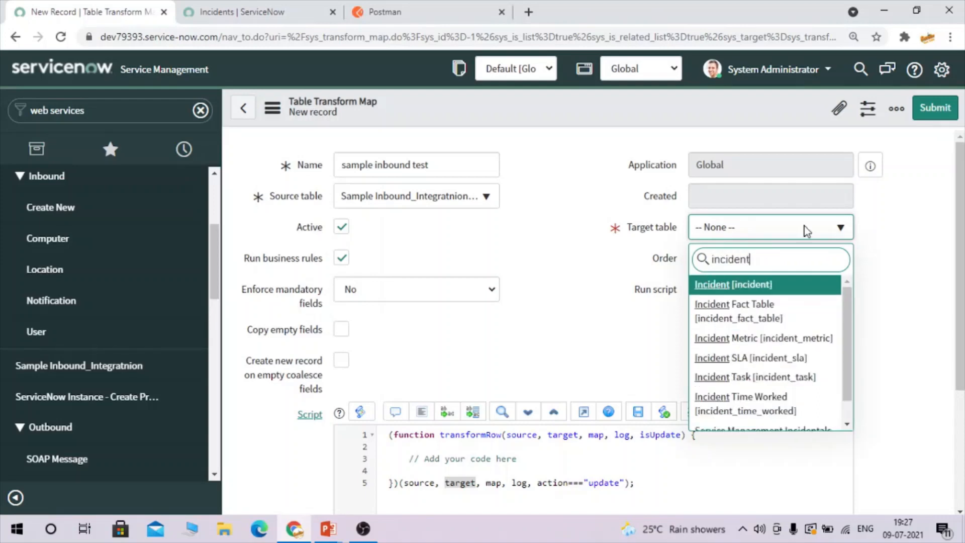
click(765, 289)
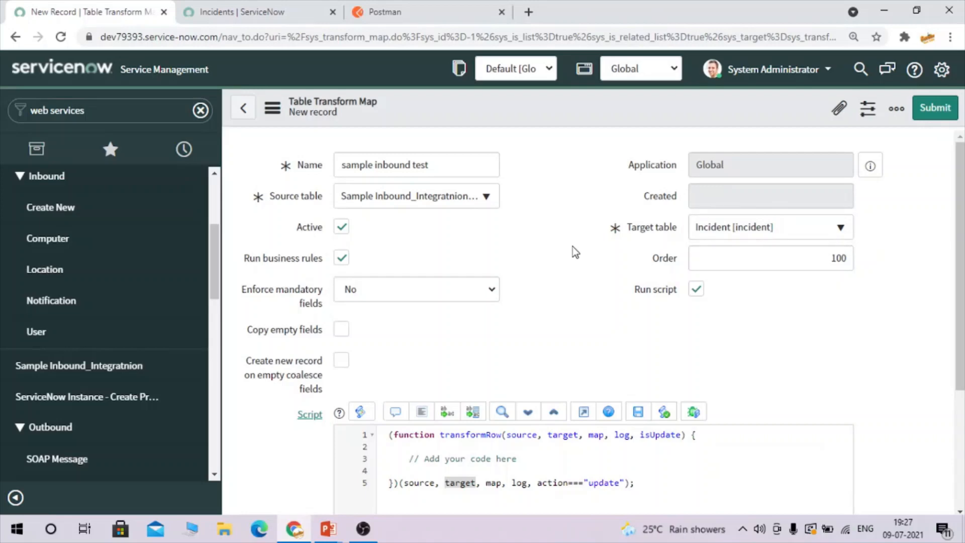
scroll(571, 246, down, 1)
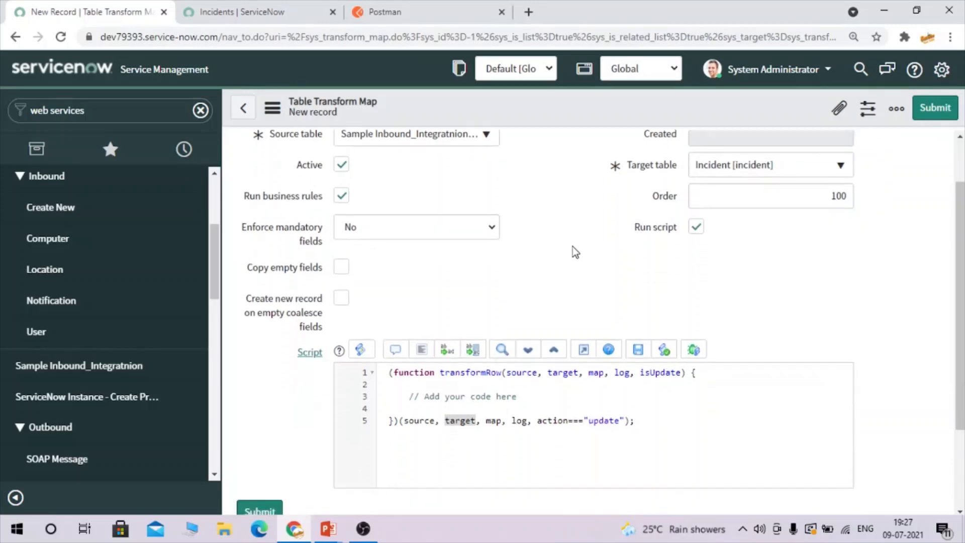
click(696, 227)
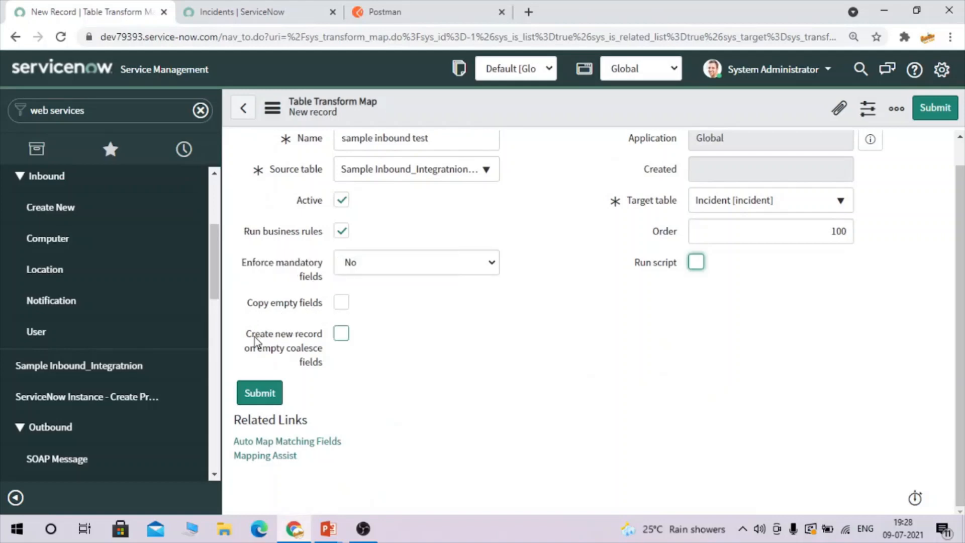
- Open Mapping Assist for the transform map and add the source fields Assignment group and Category to the field map
mouse_move(317, 343)
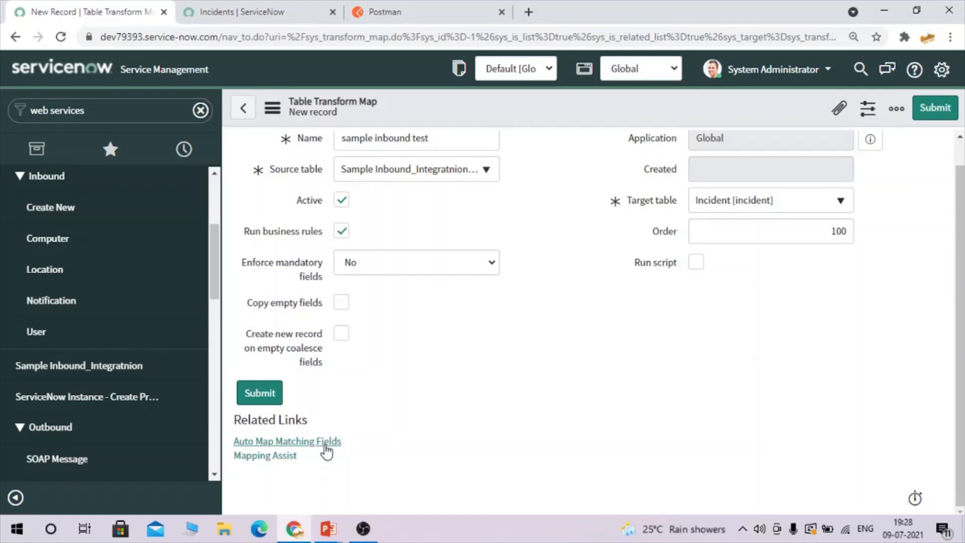
click(259, 458)
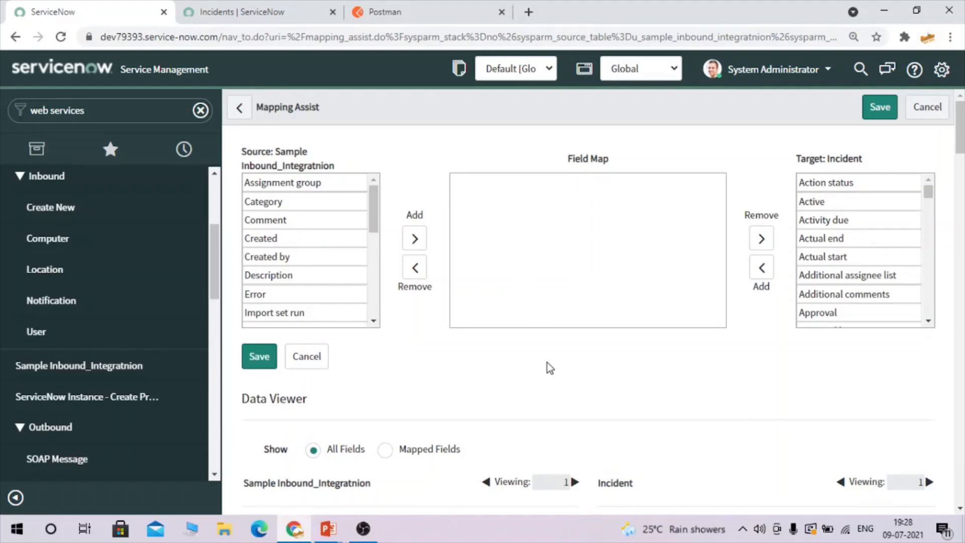
scroll(546, 363, down, 1)
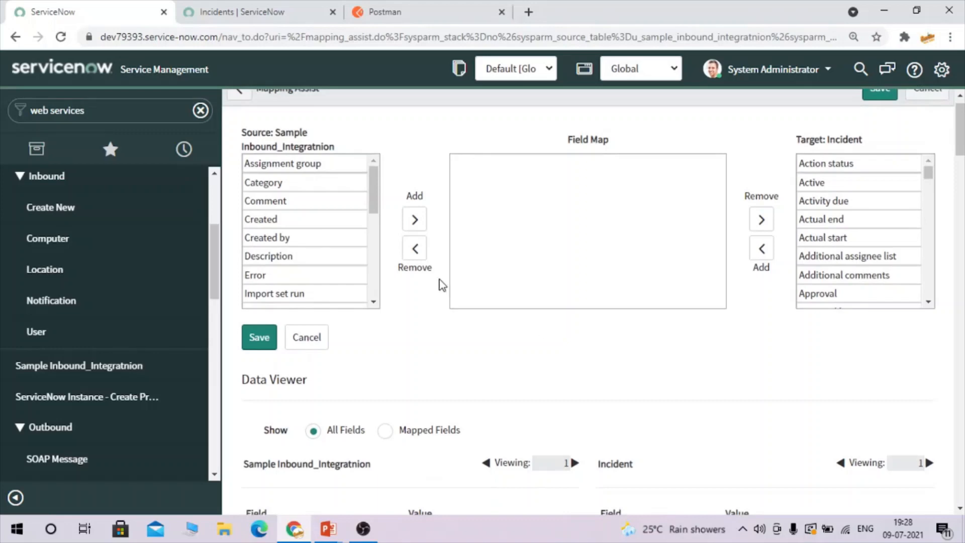
double_click(272, 162)
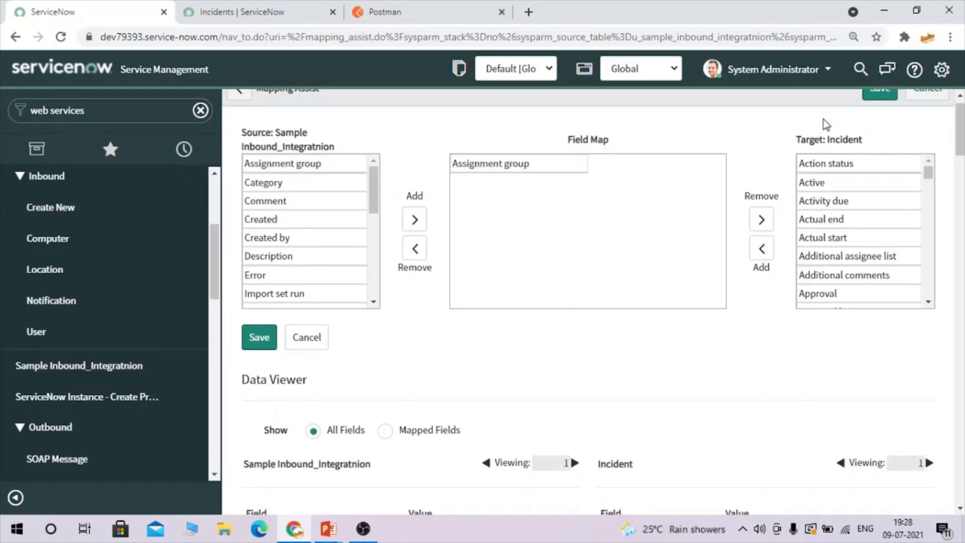
scroll(848, 248, down, 2)
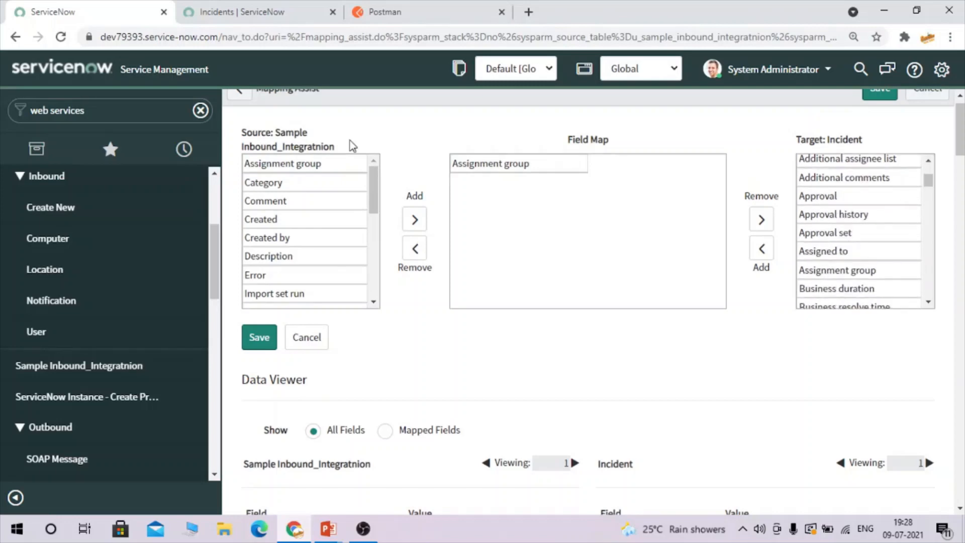
double_click(274, 184)
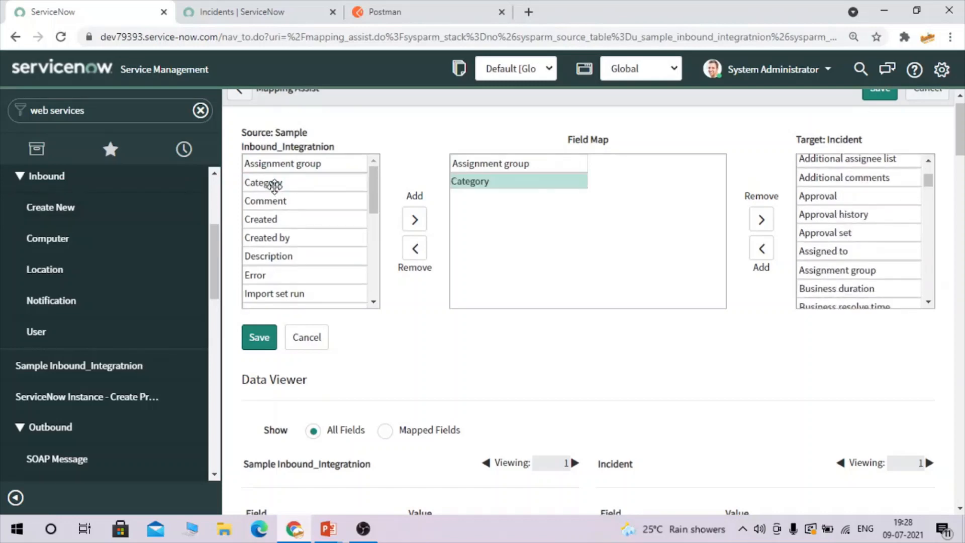
- Add the source fields Description and short Description to the field map
double_click(281, 257)
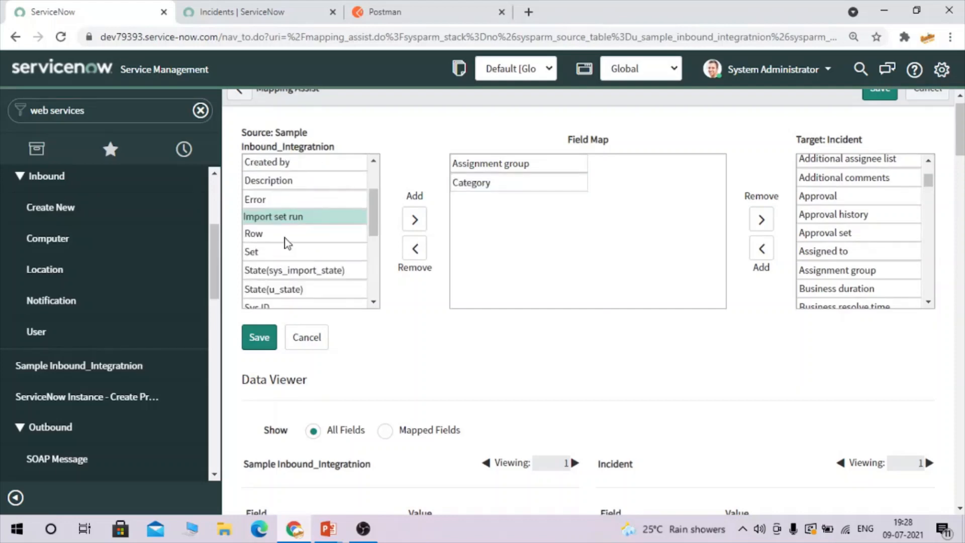
click(271, 179)
double_click(272, 179)
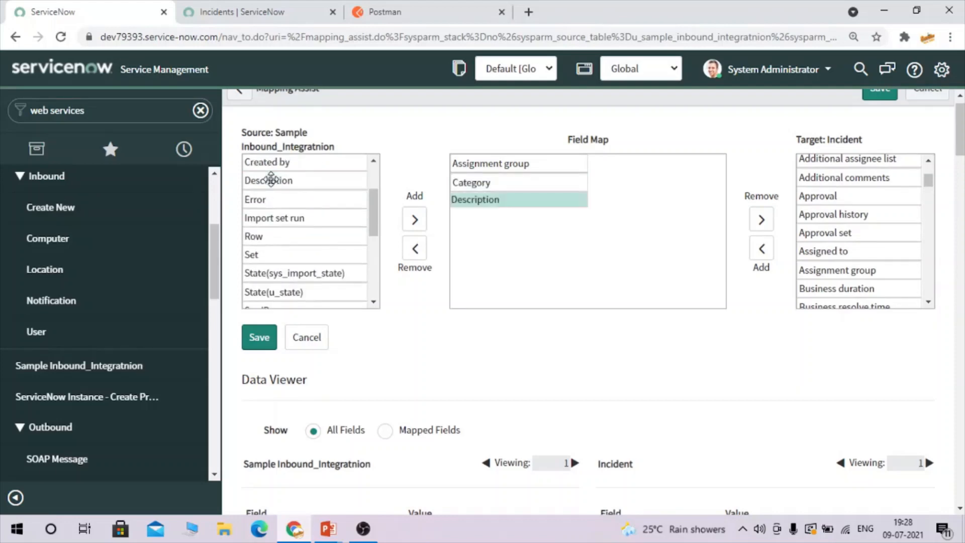
click(312, 271)
click(313, 271)
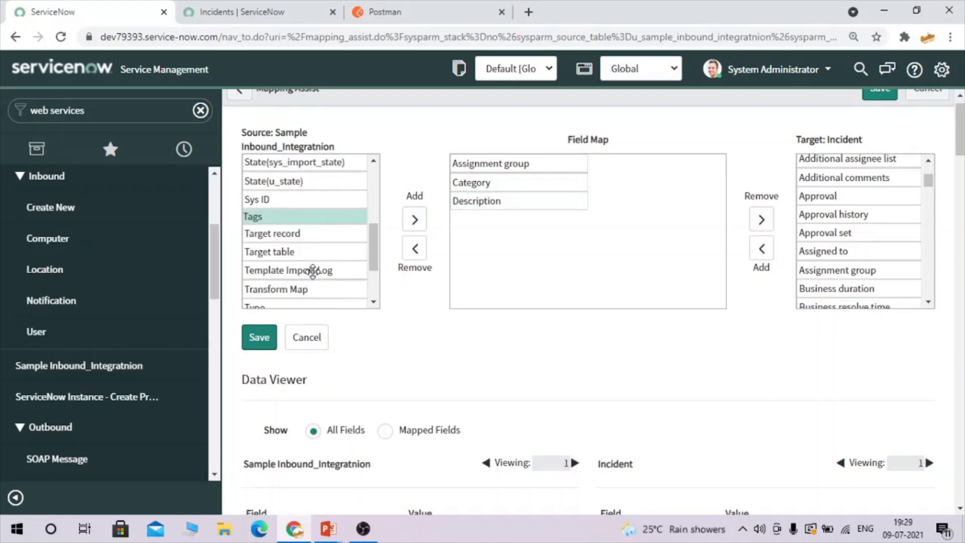
scroll(319, 221, down, 3)
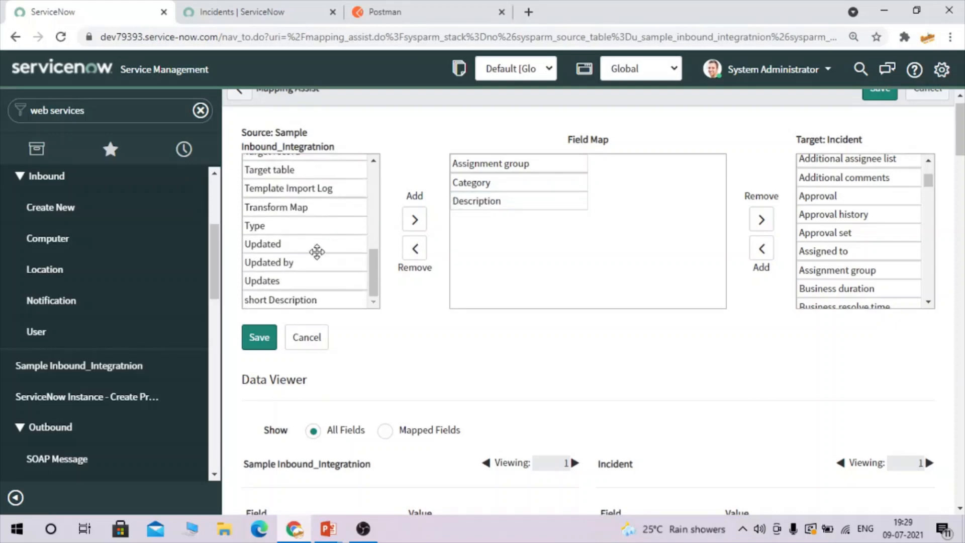
double_click(298, 299)
- Add the source field State(u_state) to the field map below short Description
scroll(298, 207, up, 5)
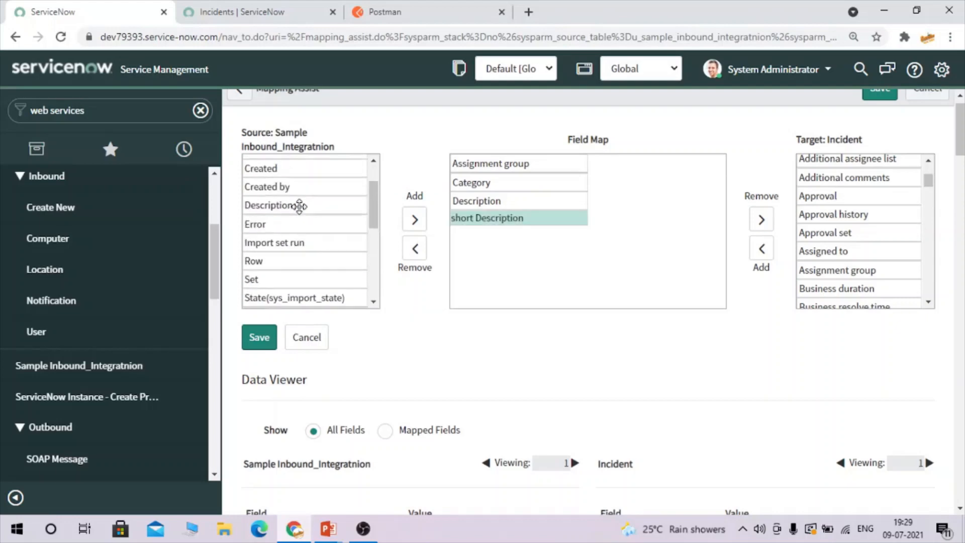
scroll(299, 206, down, 1)
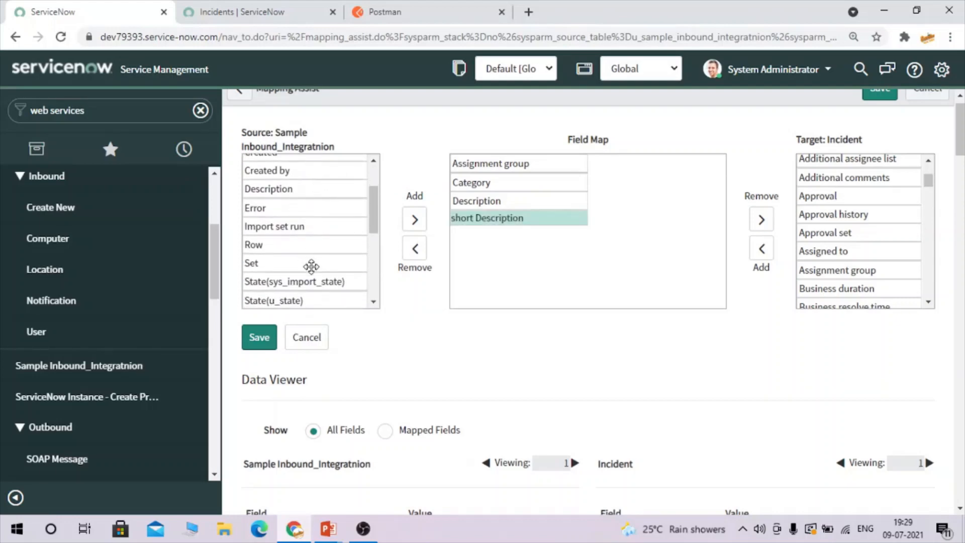
click(290, 300)
scroll(290, 301, down, 2)
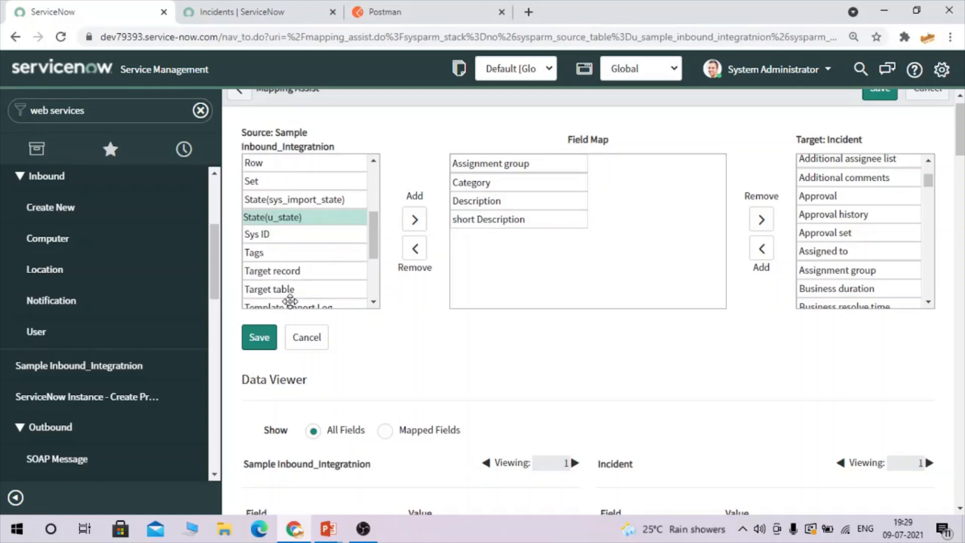
click(413, 222)
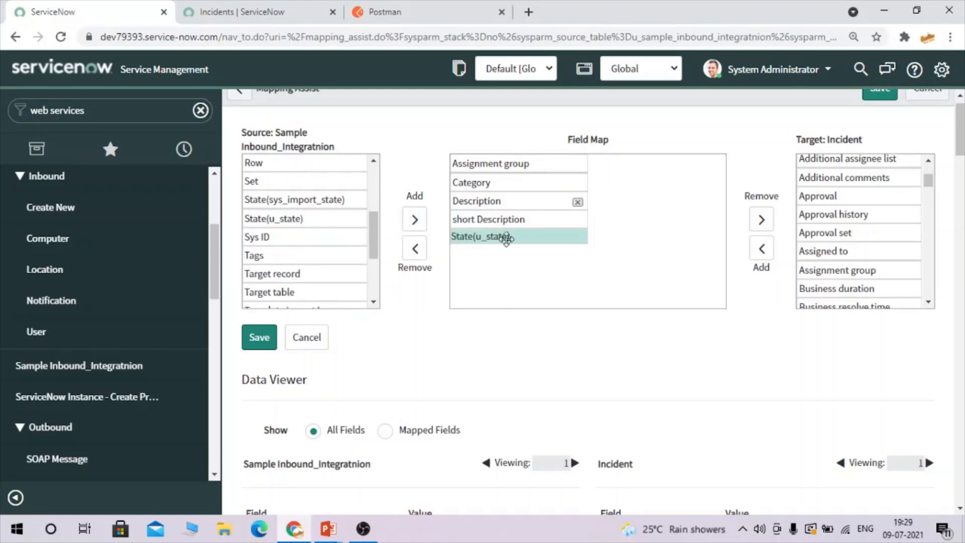
click(826, 272)
click(826, 271)
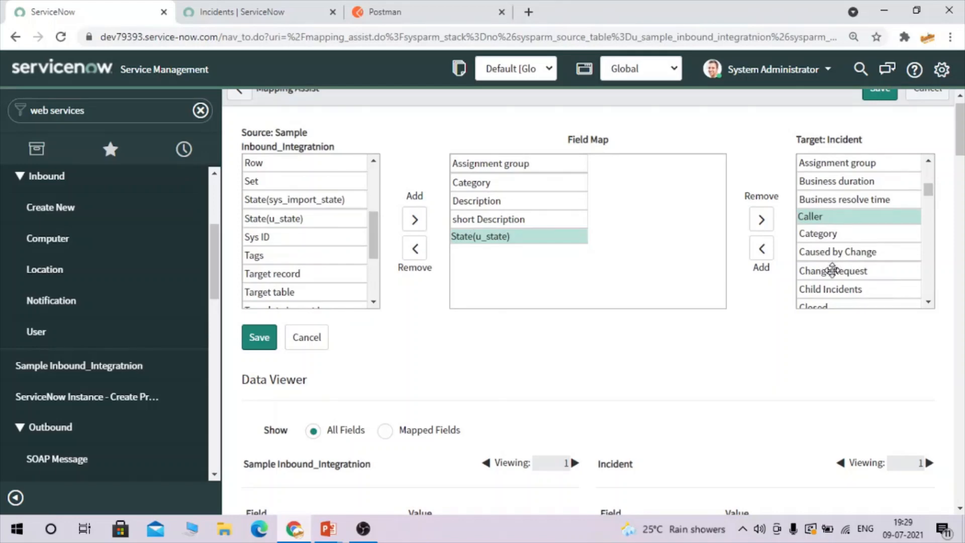
scroll(832, 272, up, 3)
click(832, 272)
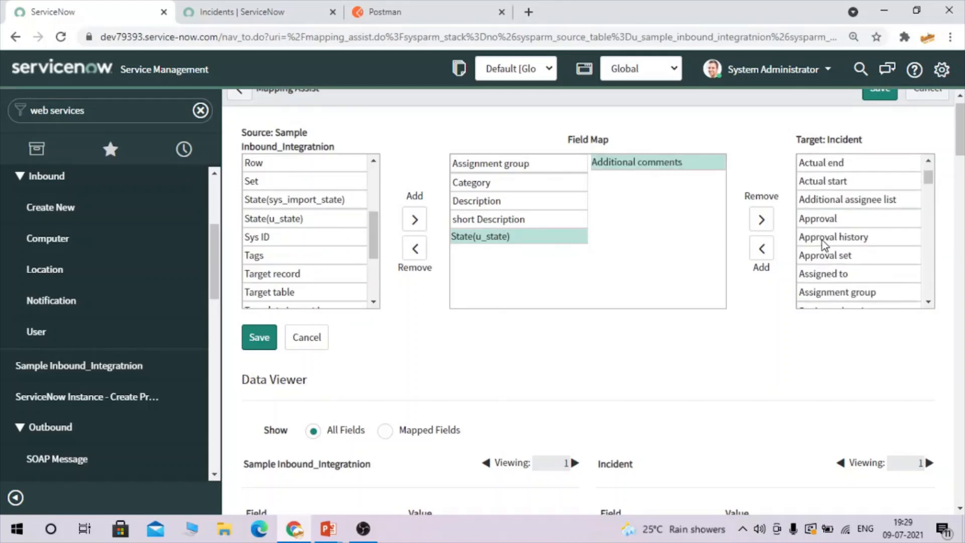
double_click(669, 160)
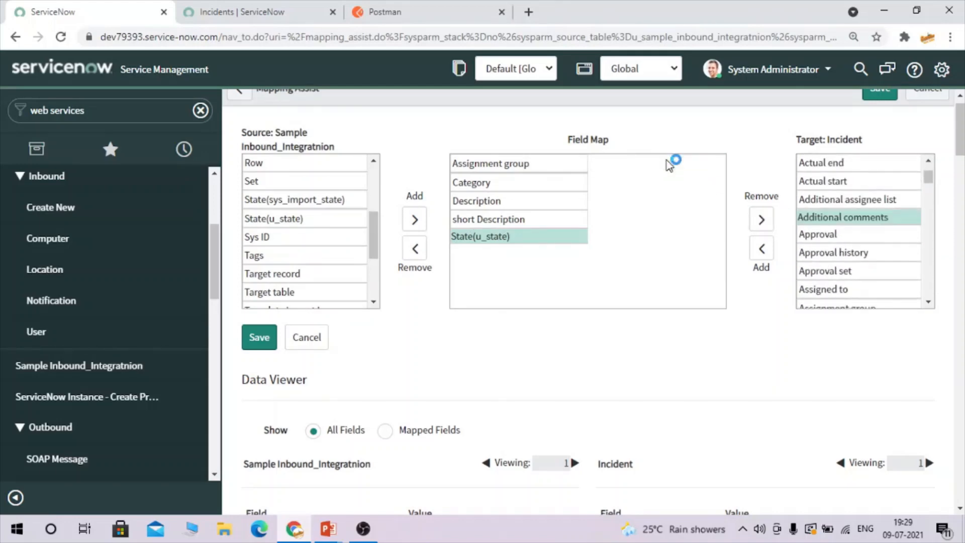
- Add the Incident target field Assignment group to the field map opposite the source field Assignment group
scroll(861, 252, down, 1)
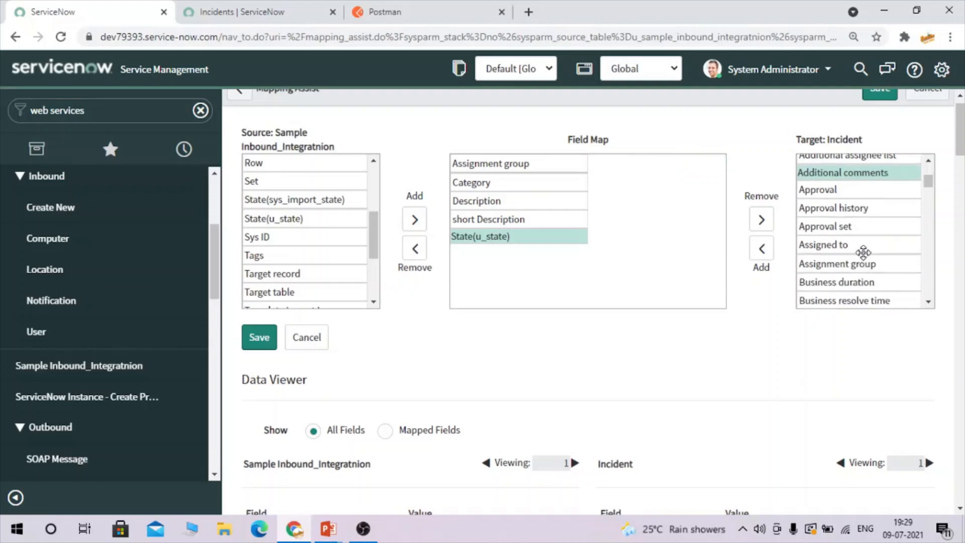
scroll(849, 259, down, 3)
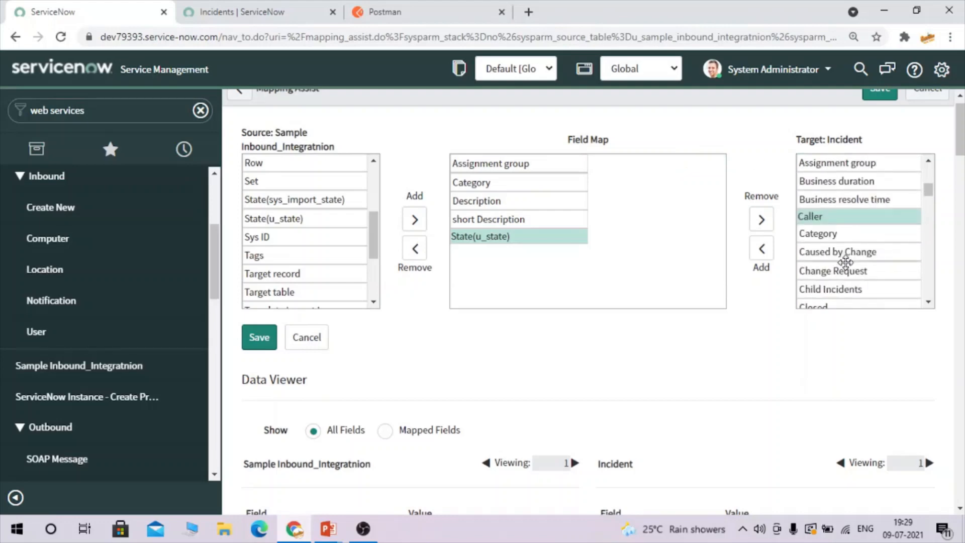
scroll(842, 239, up, 5)
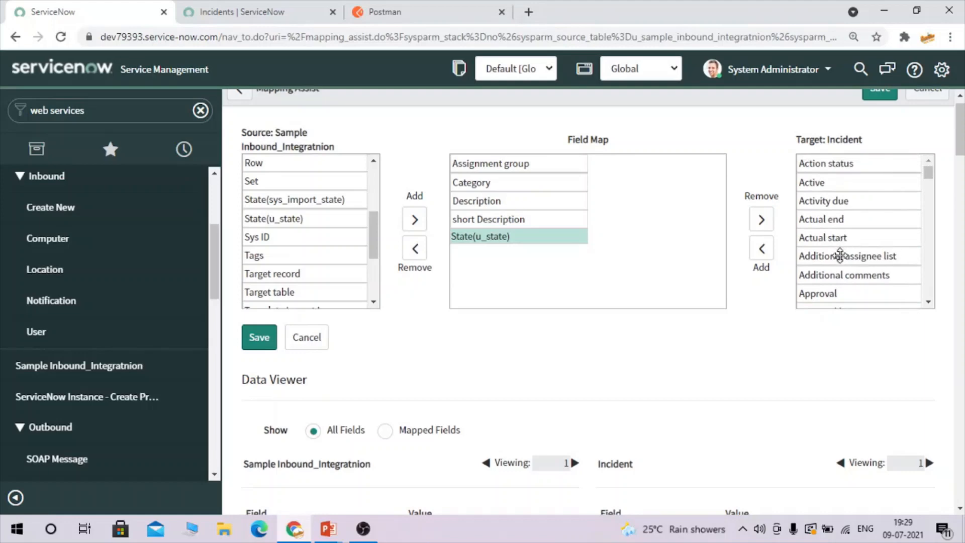
scroll(840, 254, down, 1)
scroll(840, 256, down, 2)
click(836, 261)
scroll(834, 261, down, 1)
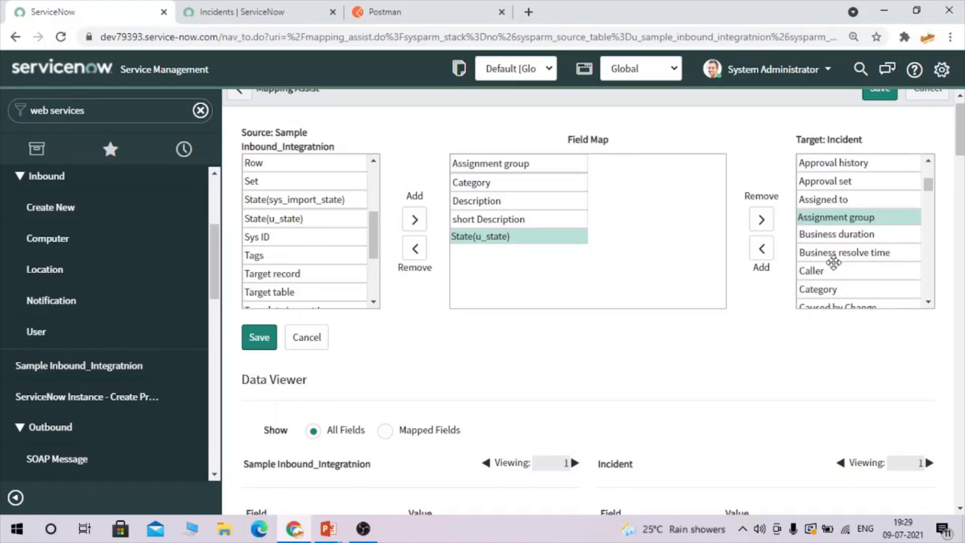
click(761, 249)
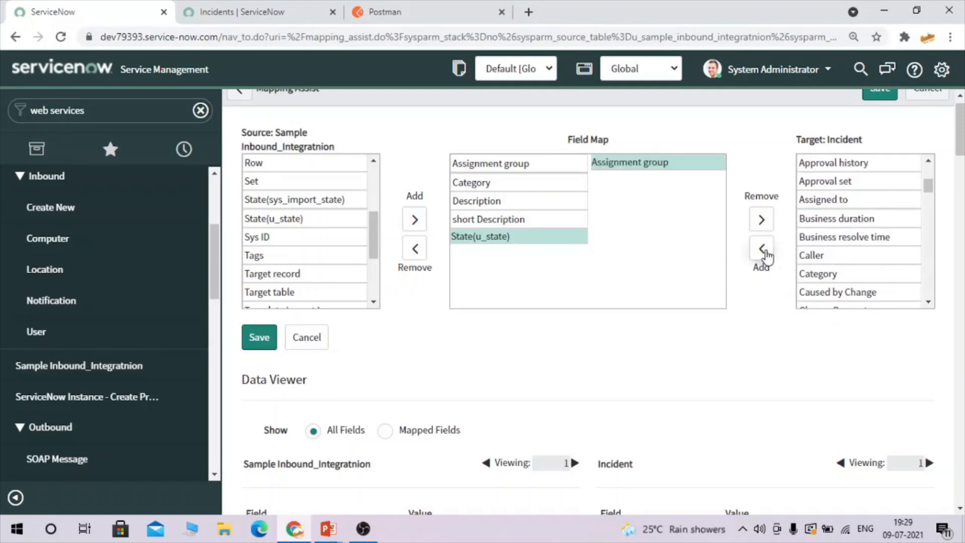
- Add the Incident target fields State and Short description to the field map, in that order
scroll(854, 275, down, 3)
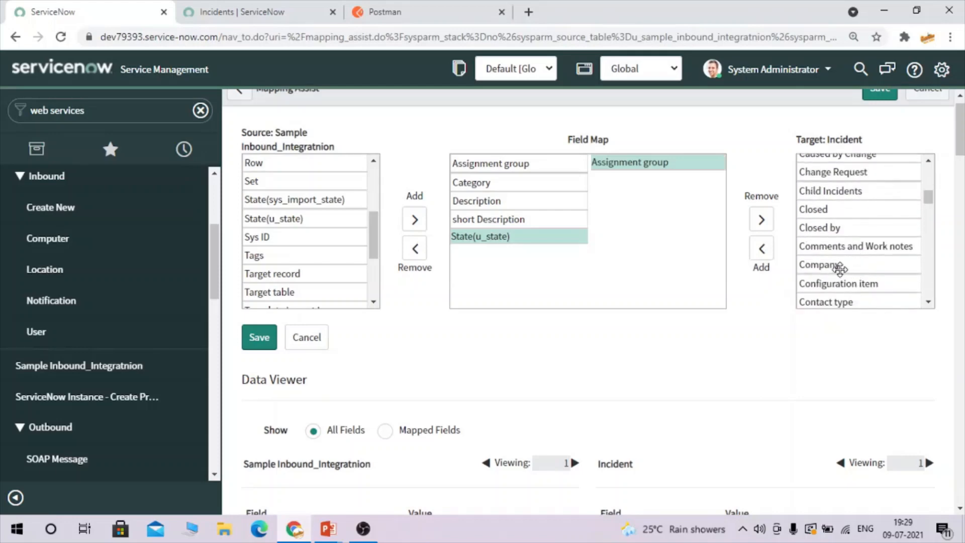
scroll(854, 286, down, 3)
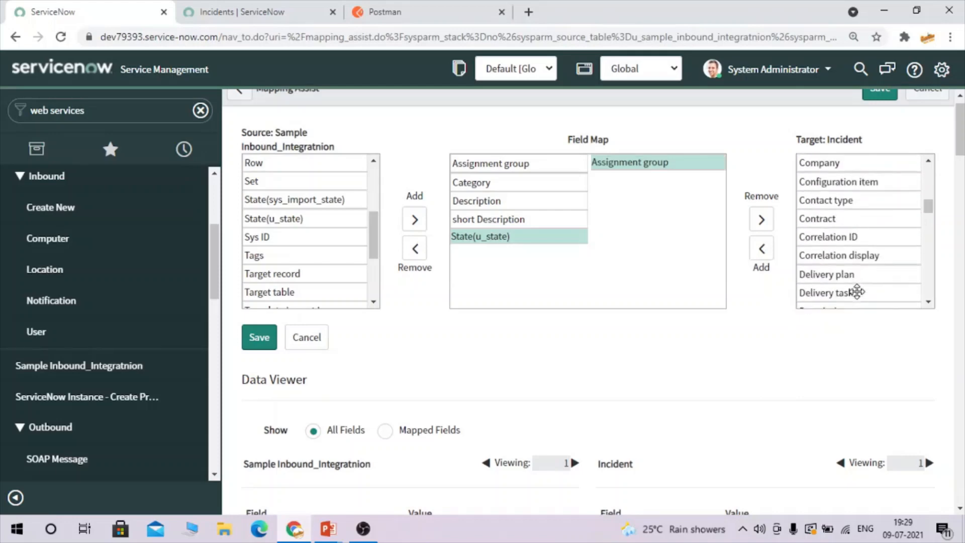
scroll(857, 289, up, 1)
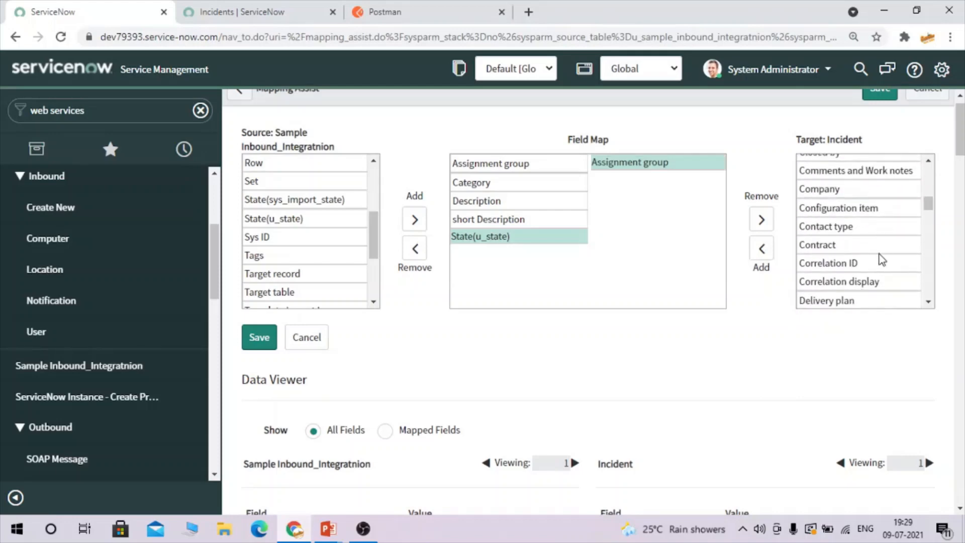
scroll(880, 259, up, 3)
click(836, 243)
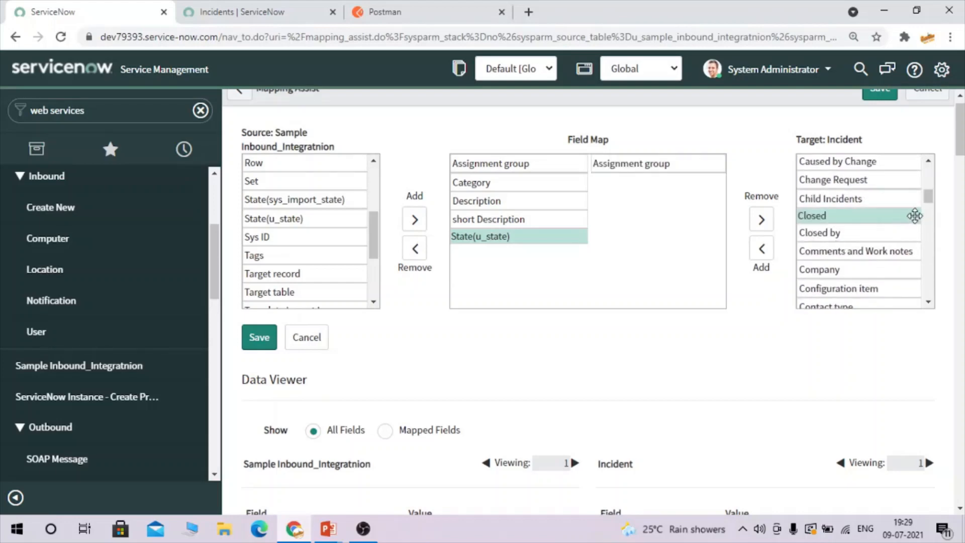
click(880, 230)
scroll(881, 230, down, 8)
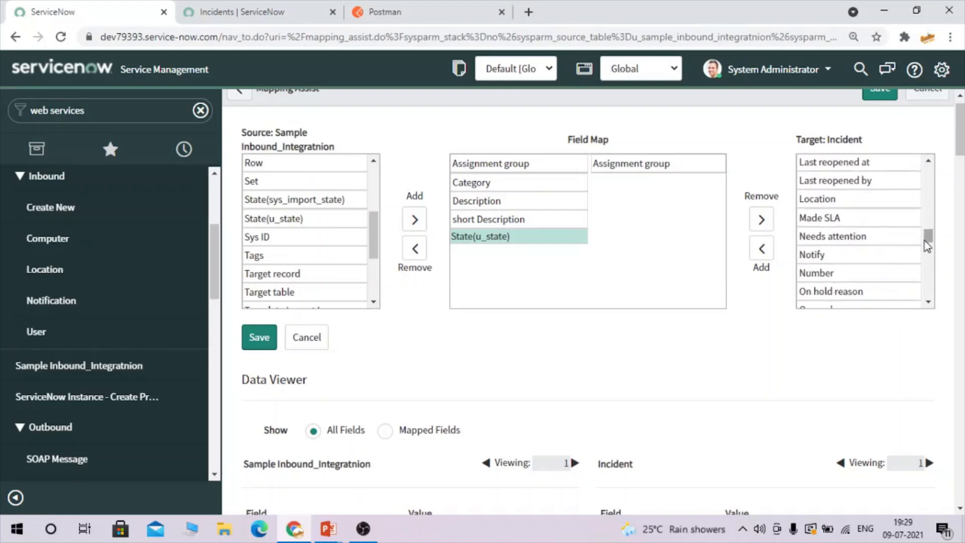
drag(929, 241, 937, 289)
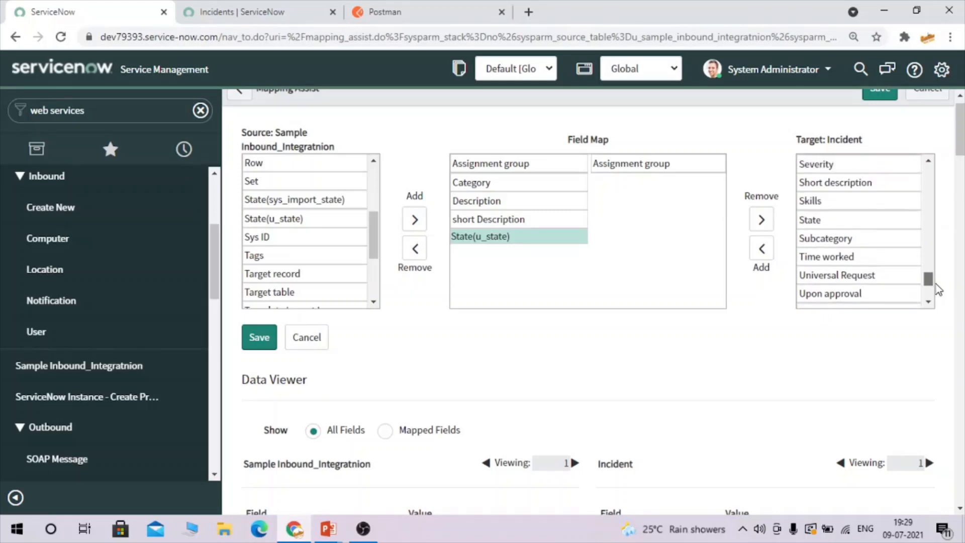
click(820, 220)
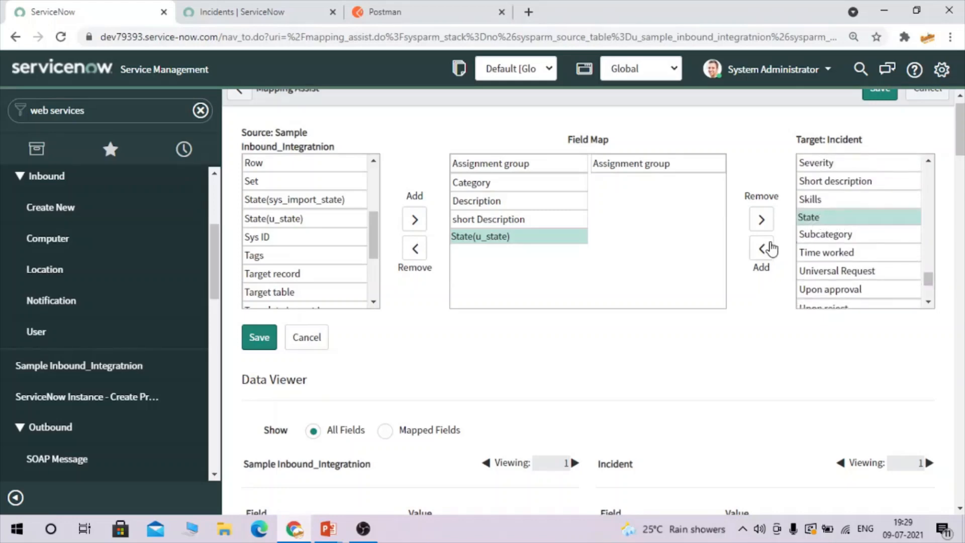
click(766, 249)
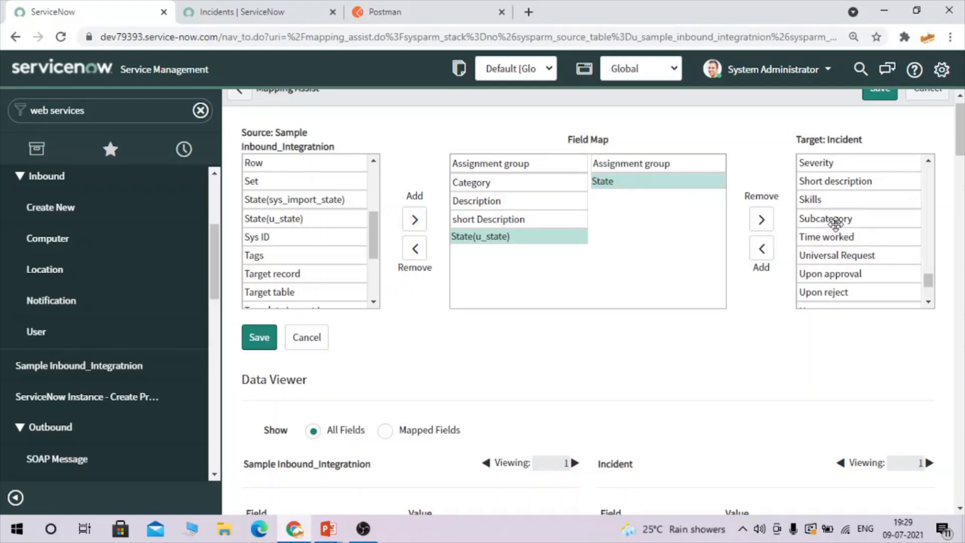
click(816, 181)
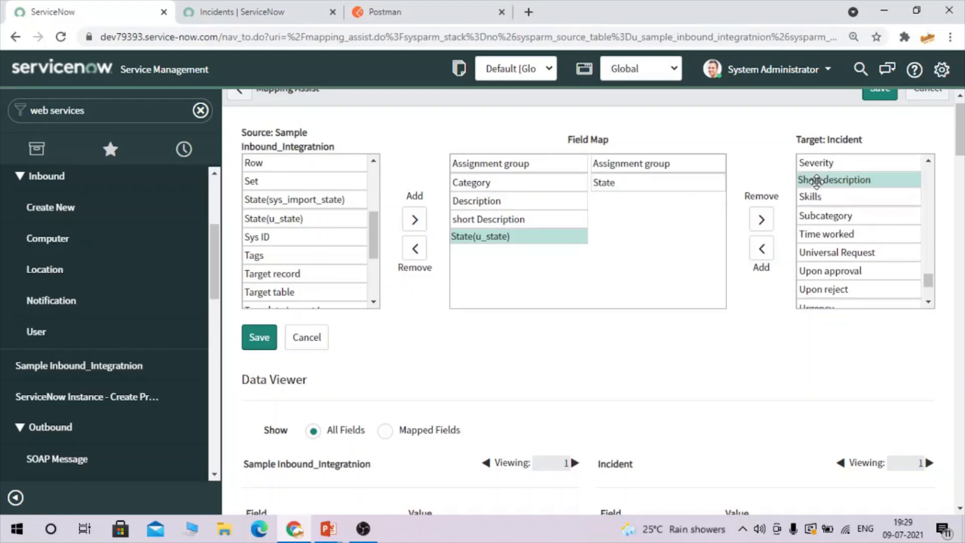
click(764, 249)
- Add the Incident target field Description to the field map below Short description
scroll(840, 218, up, 3)
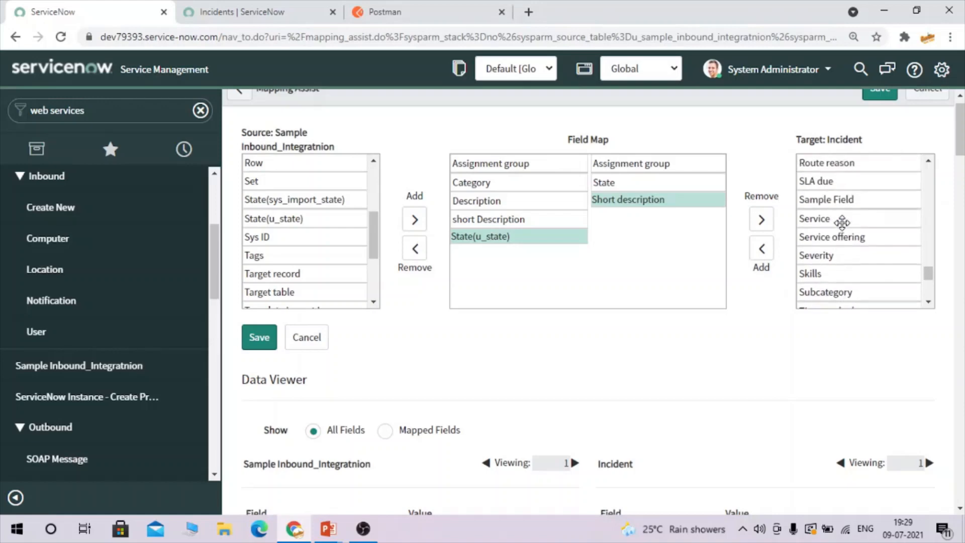
scroll(842, 223, up, 5)
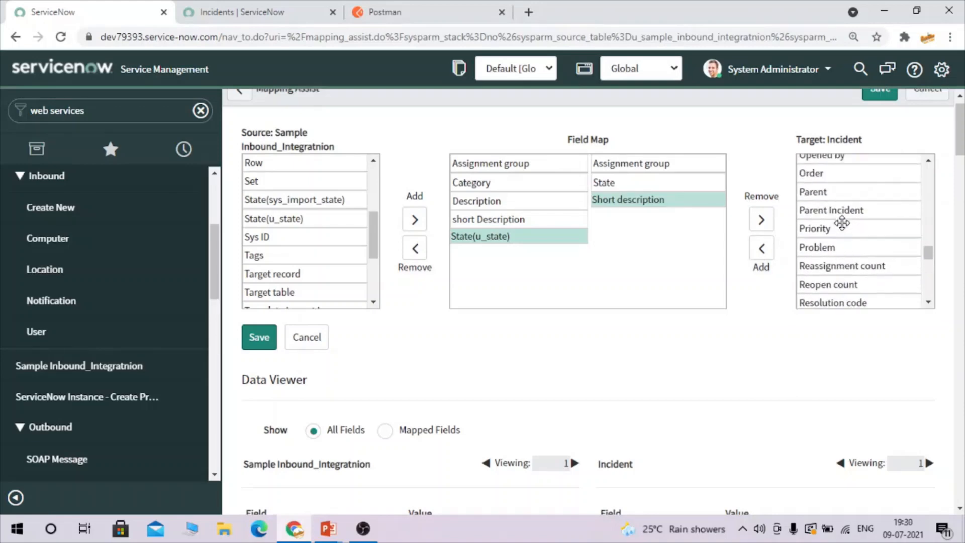
scroll(842, 222, up, 5)
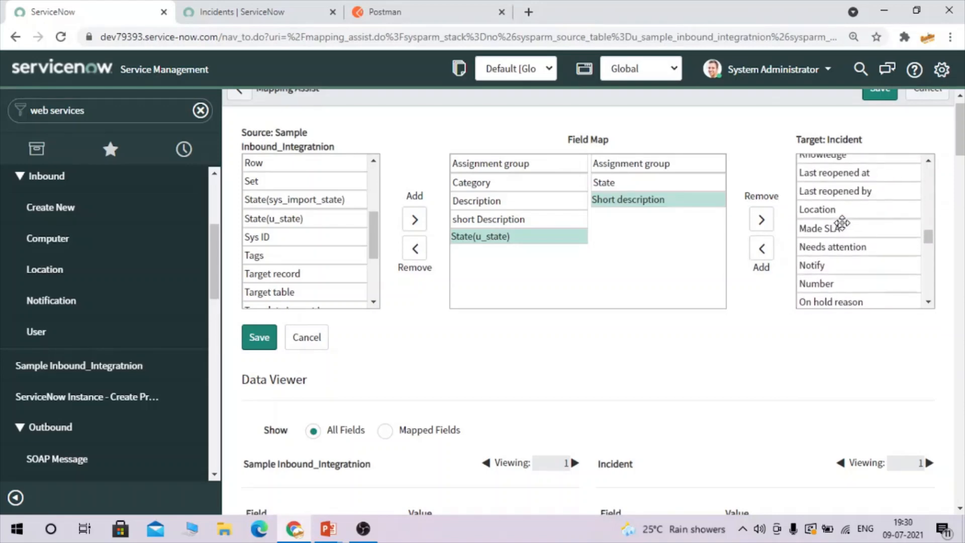
scroll(841, 222, up, 2)
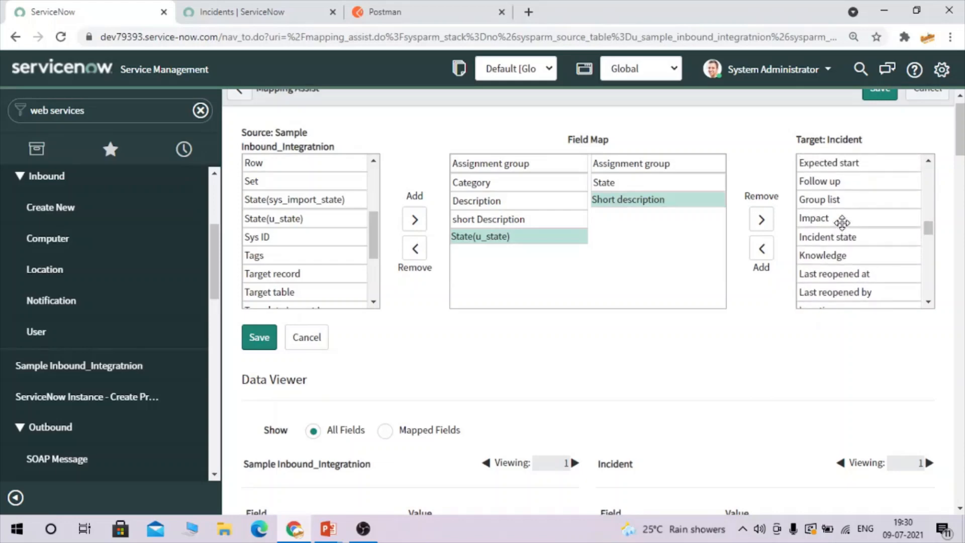
scroll(841, 222, up, 2)
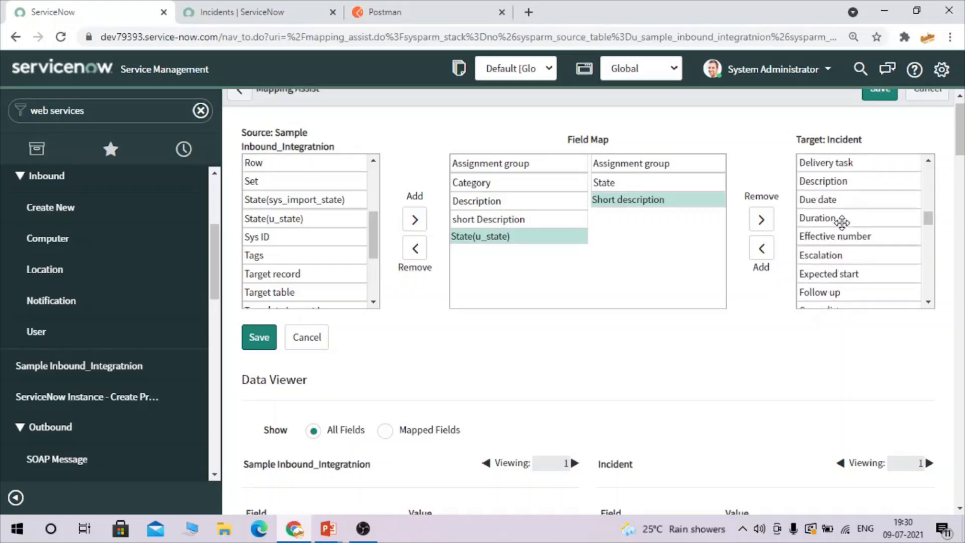
click(817, 180)
click(762, 248)
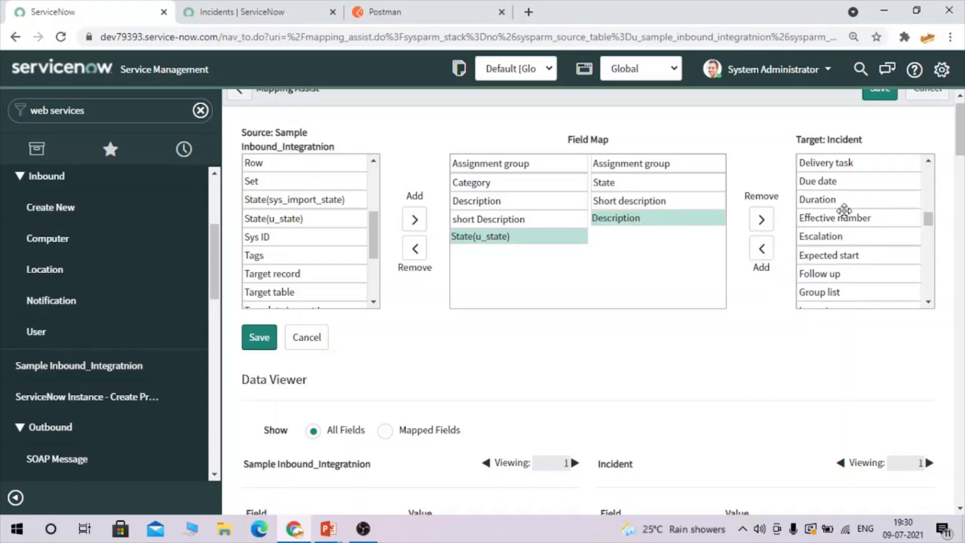
- Add the Incident target field Category to the field map below Description
click(844, 212)
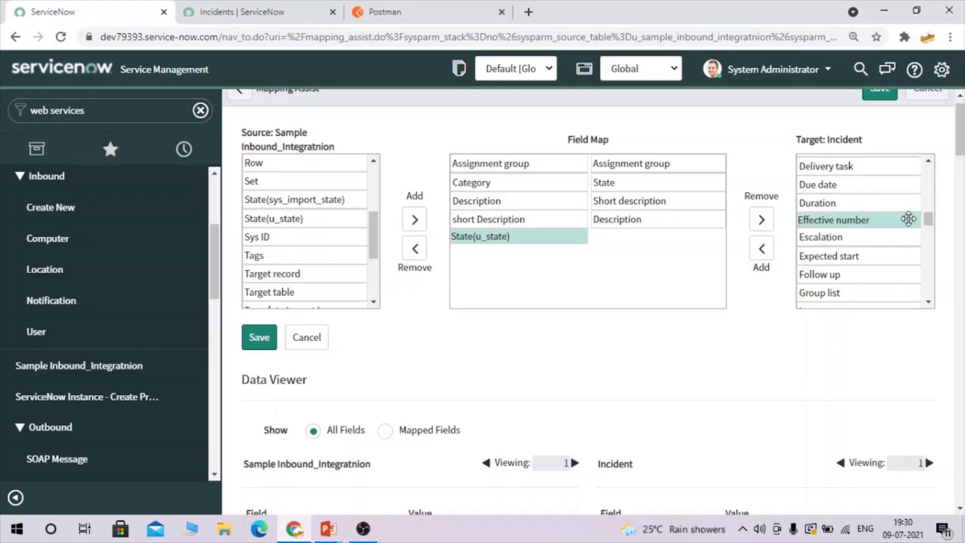
scroll(845, 211, up, 3)
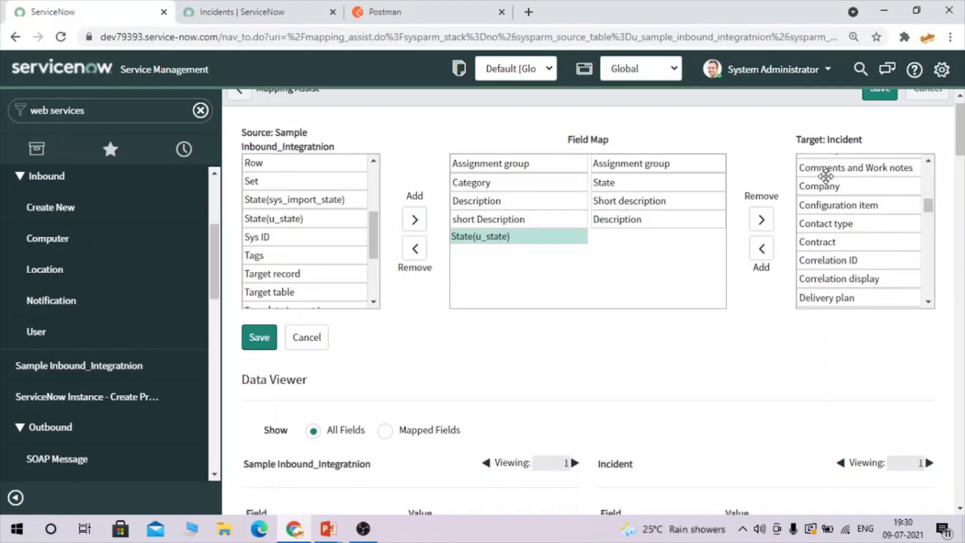
scroll(837, 211, up, 1)
scroll(837, 211, up, 1)
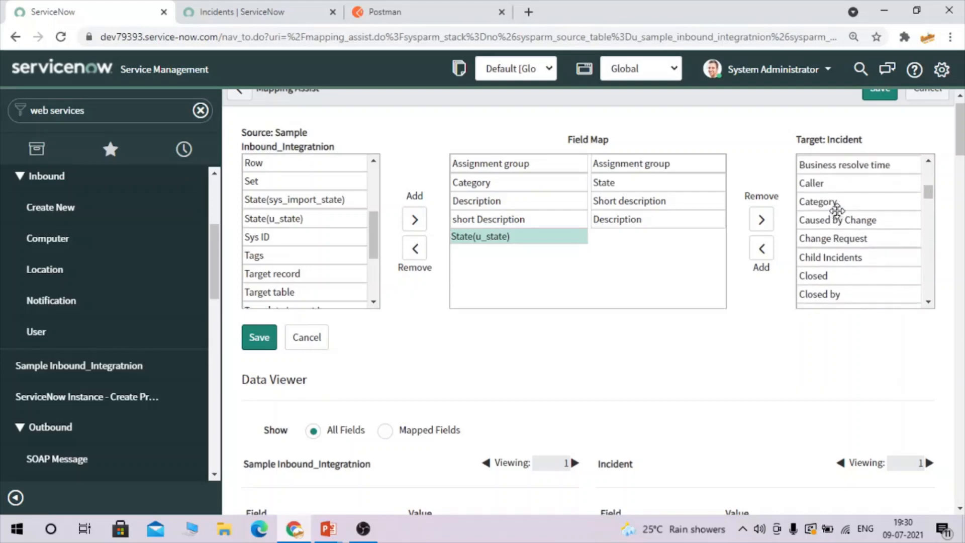
click(812, 201)
click(762, 249)
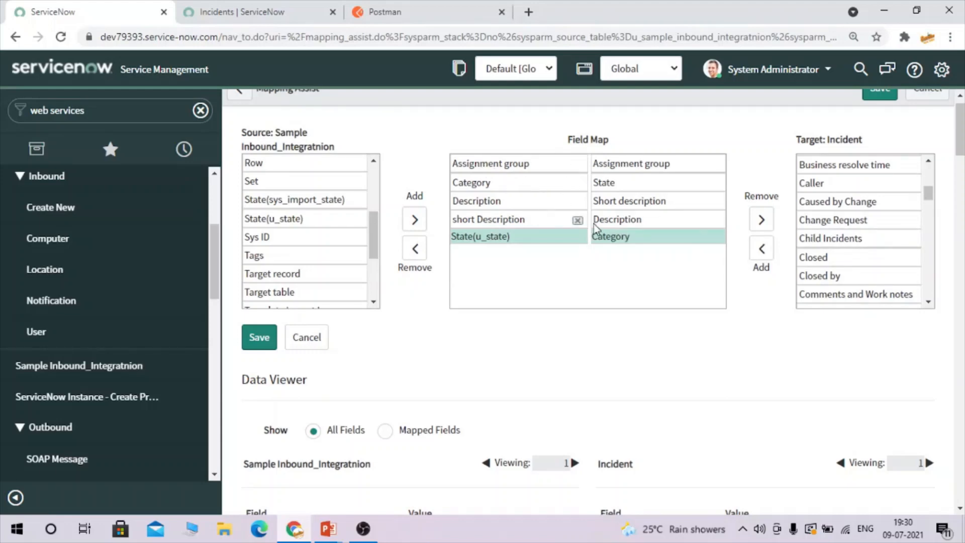
- Reorder the field map rows to pair Category, Description, State and Short description with their matching source fields, and save the mapping
click(628, 234)
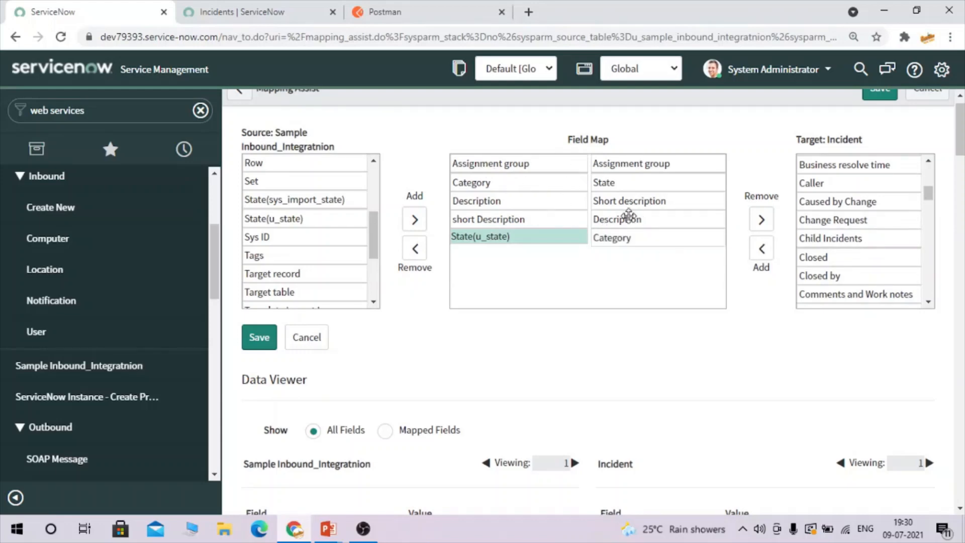
drag(615, 236, 610, 183)
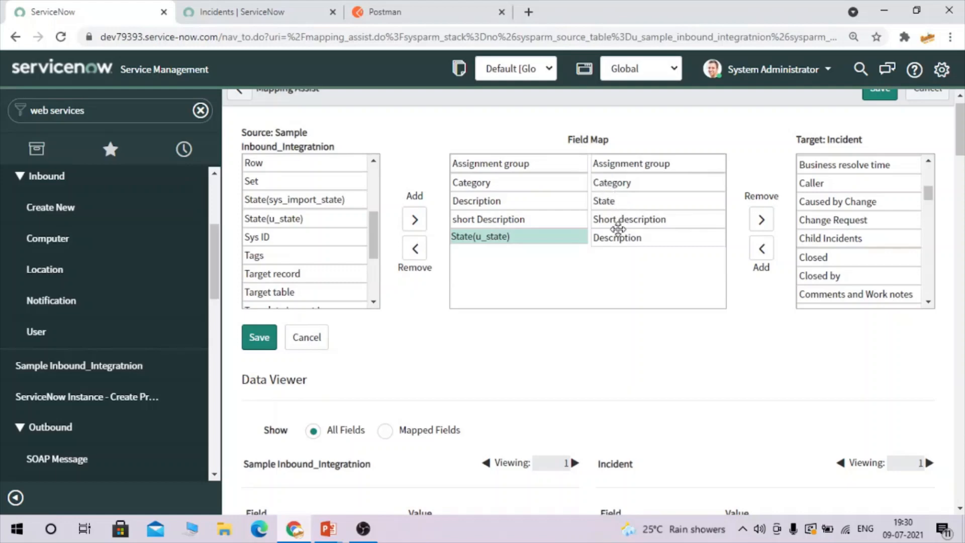
drag(613, 238, 596, 200)
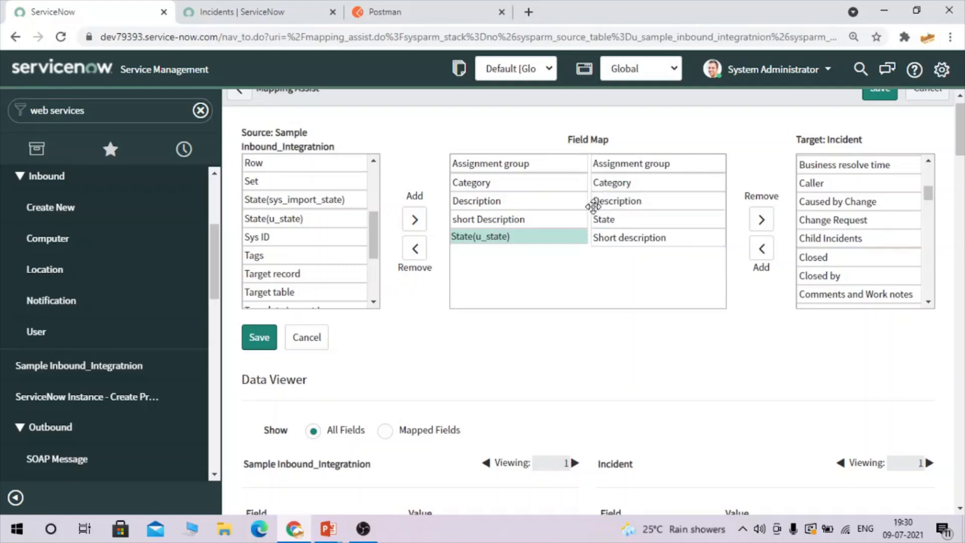
drag(519, 218, 507, 241)
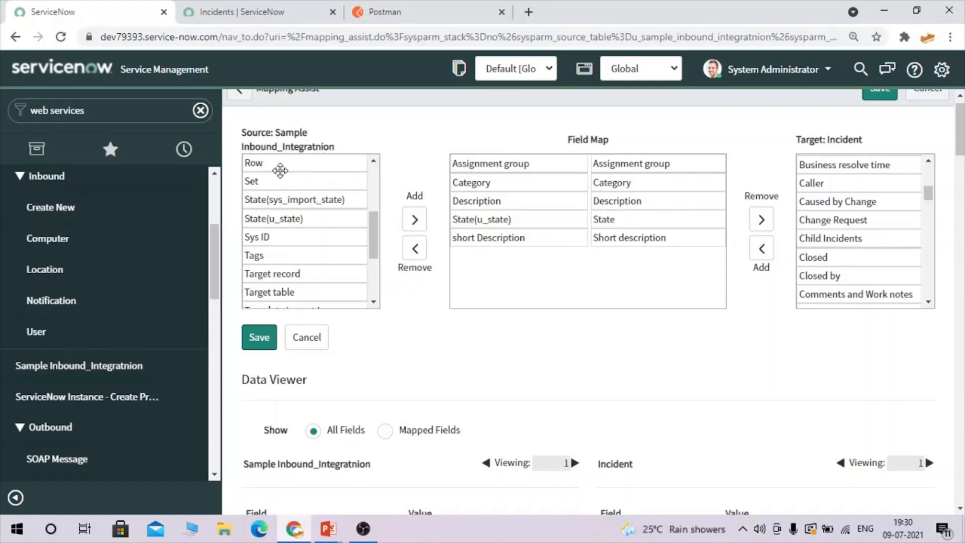
double_click(849, 140)
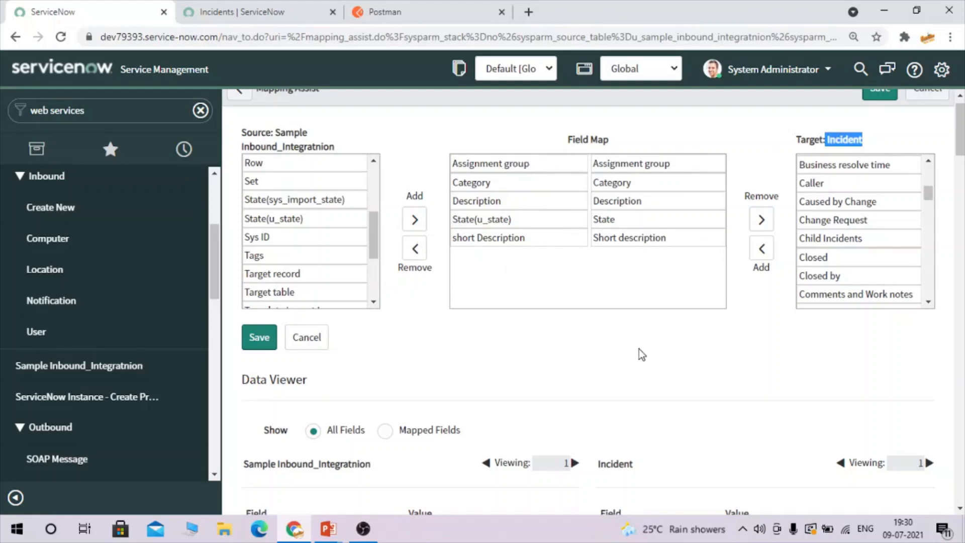
click(262, 347)
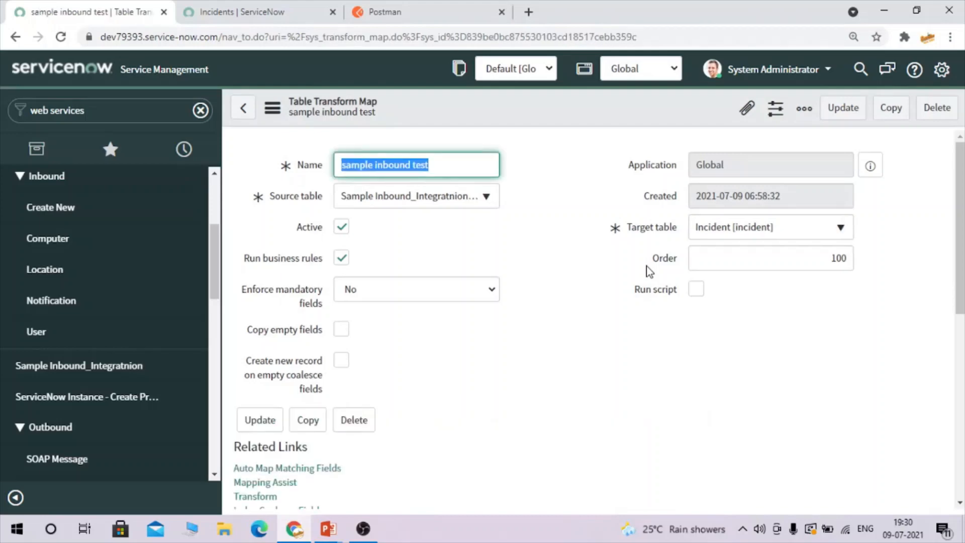
- Review the transform map's saved field maps, checking the source field, target field and Coalesce columns
scroll(648, 271, down, 3)
scroll(649, 271, down, 4)
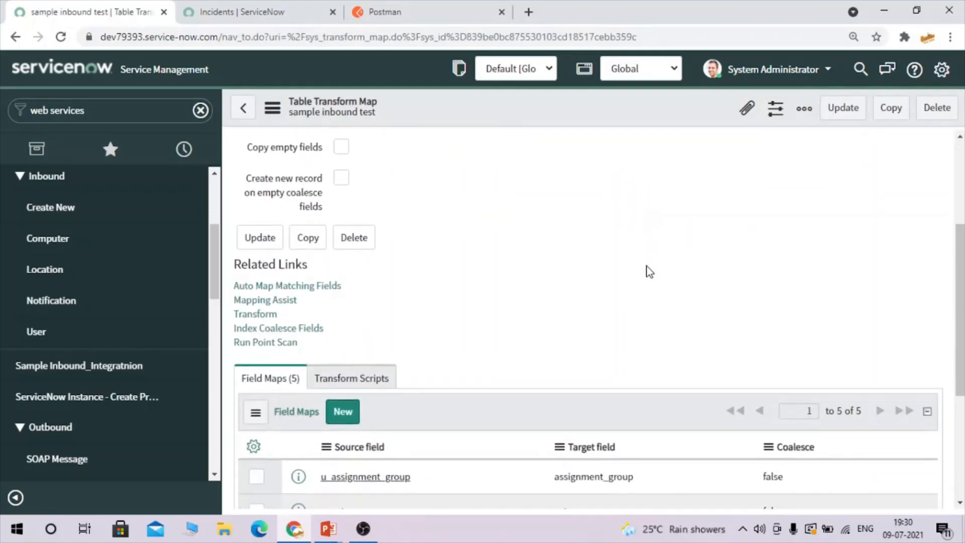
scroll(650, 272, up, 4)
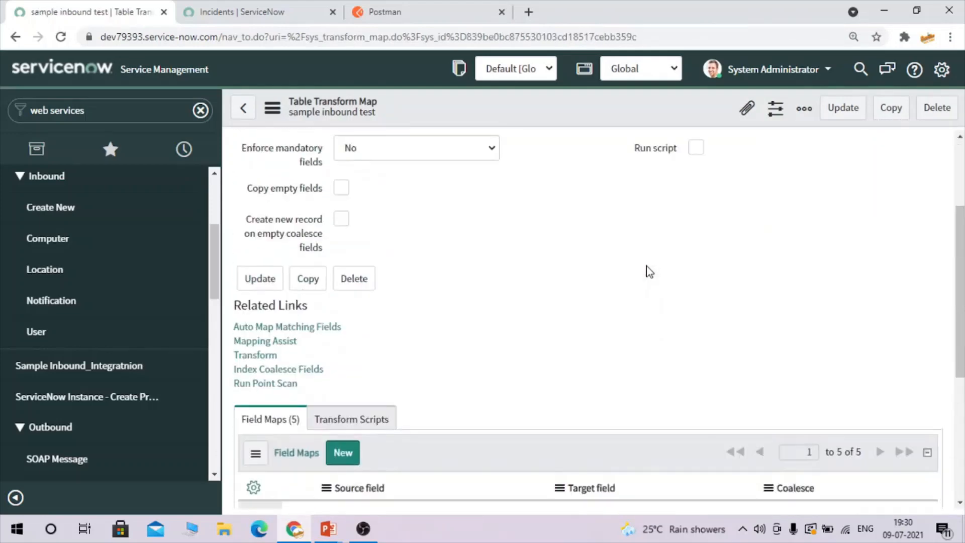
scroll(649, 271, down, 5)
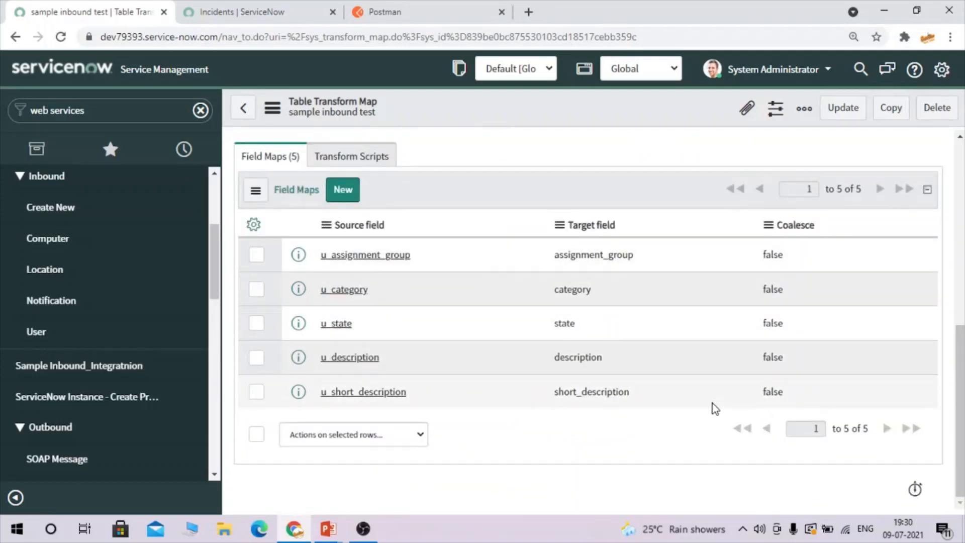
drag(826, 227, 777, 231)
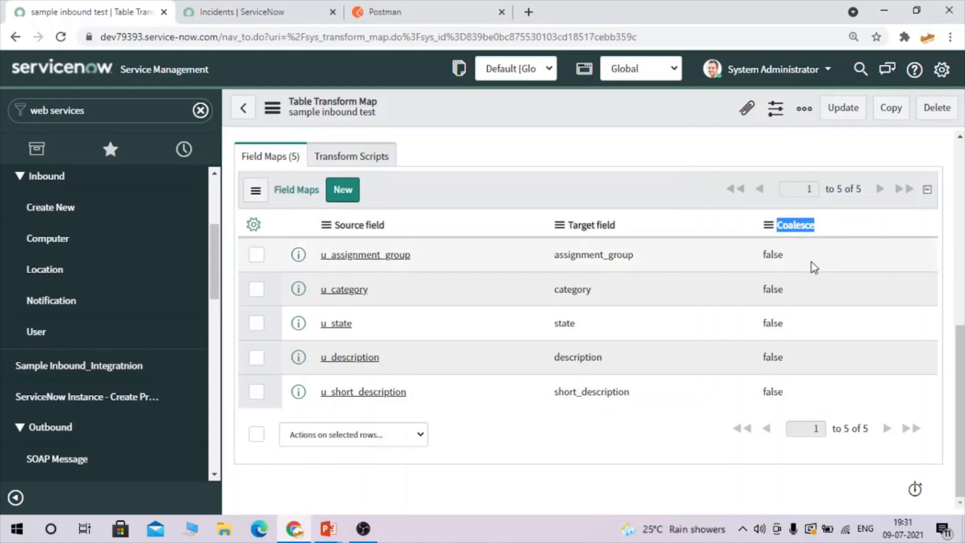
click(679, 162)
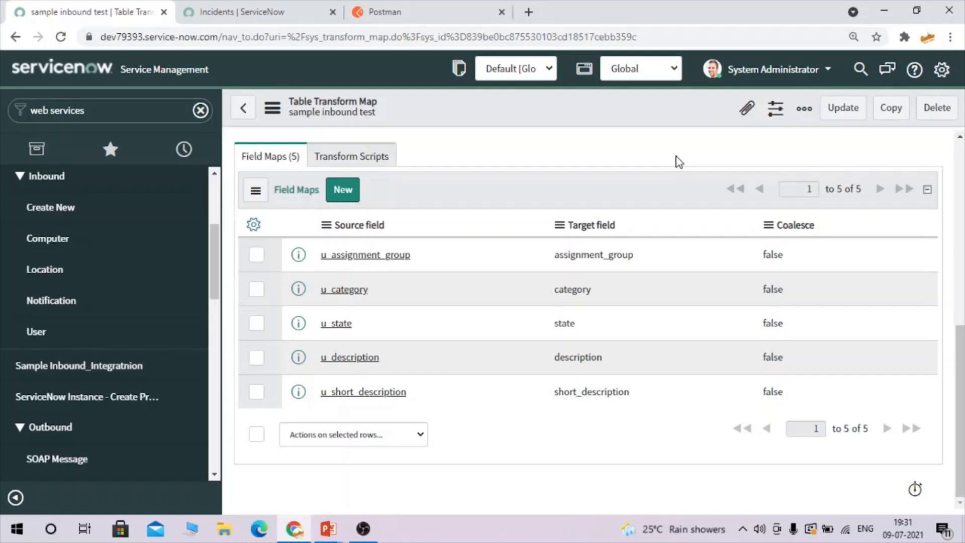
- Return from the transform map to the Sample Inbound_Integratnion web service and open it in the REST API Explorer
click(823, 227)
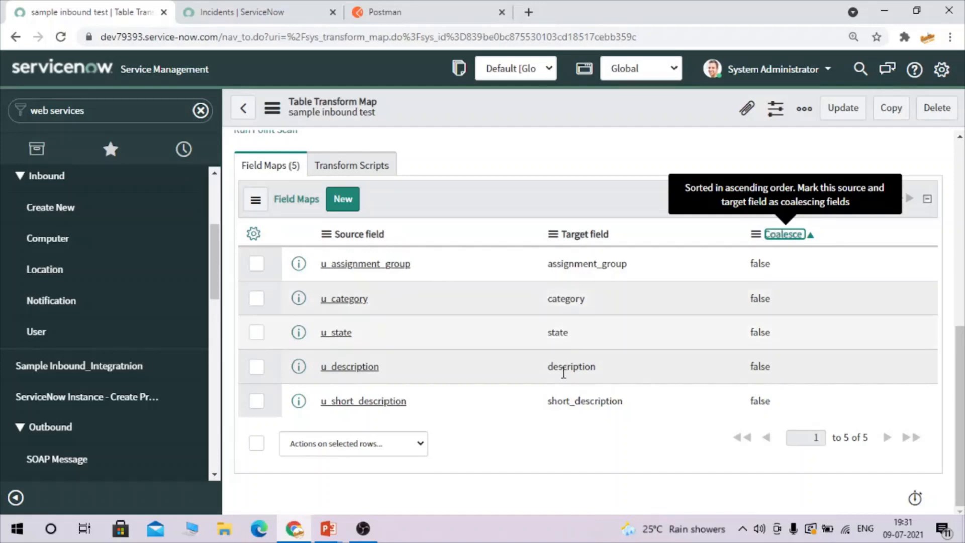
scroll(560, 374, up, 8)
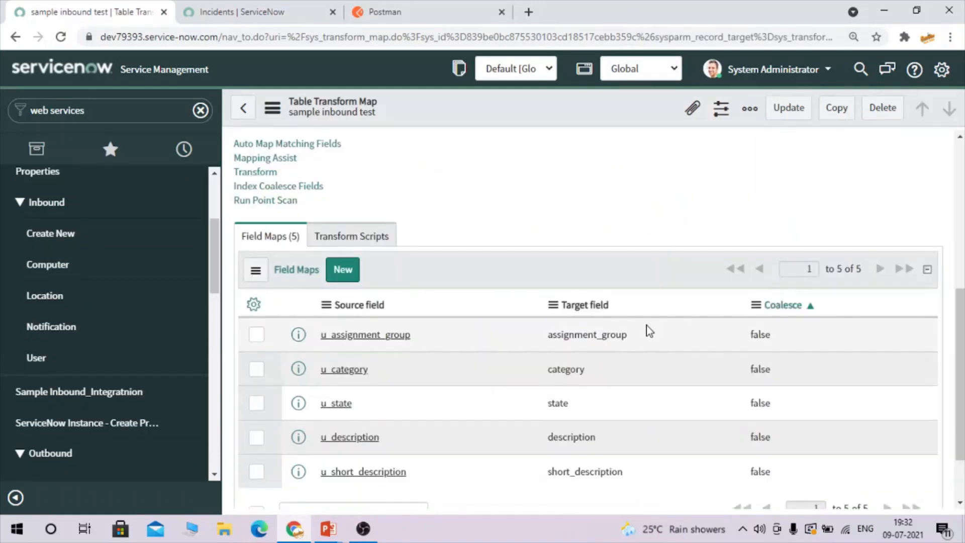
click(244, 108)
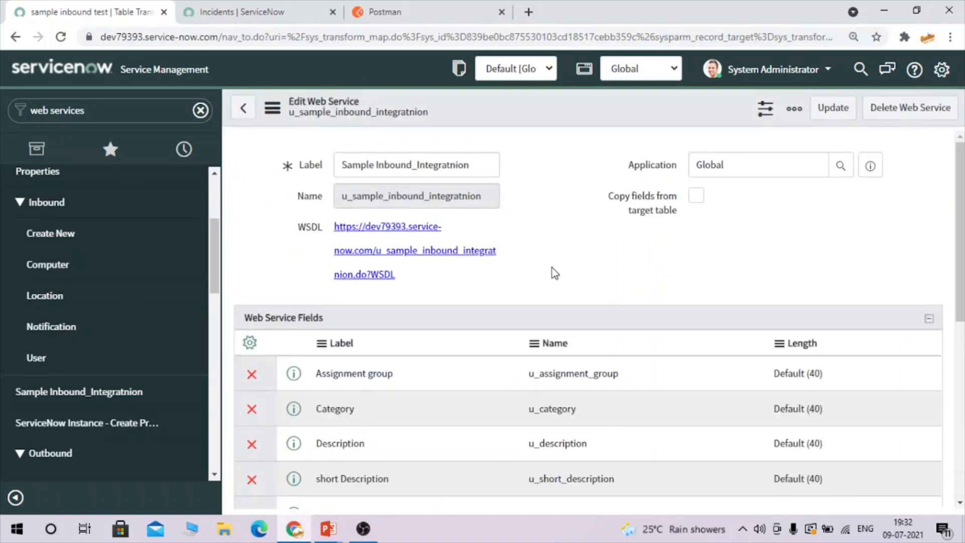
scroll(665, 330, down, 5)
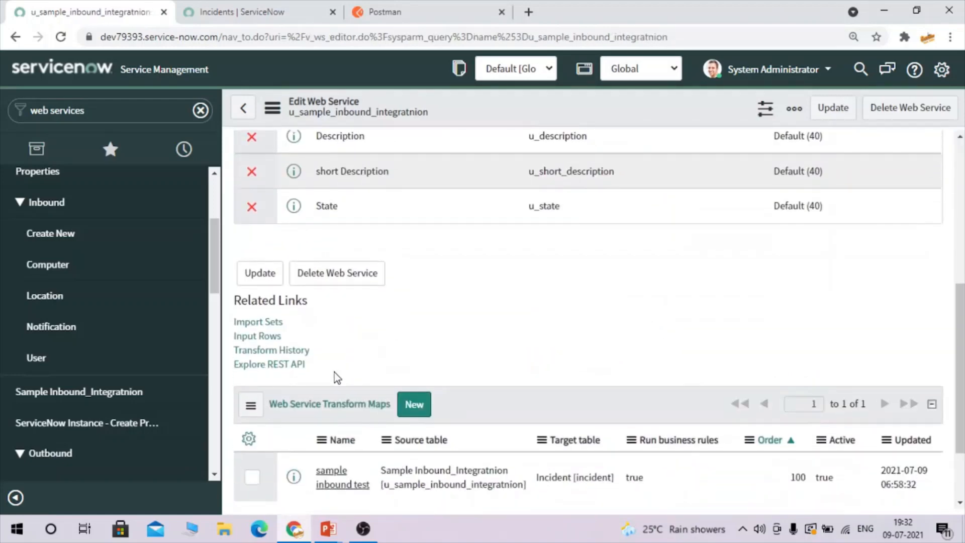
click(296, 400)
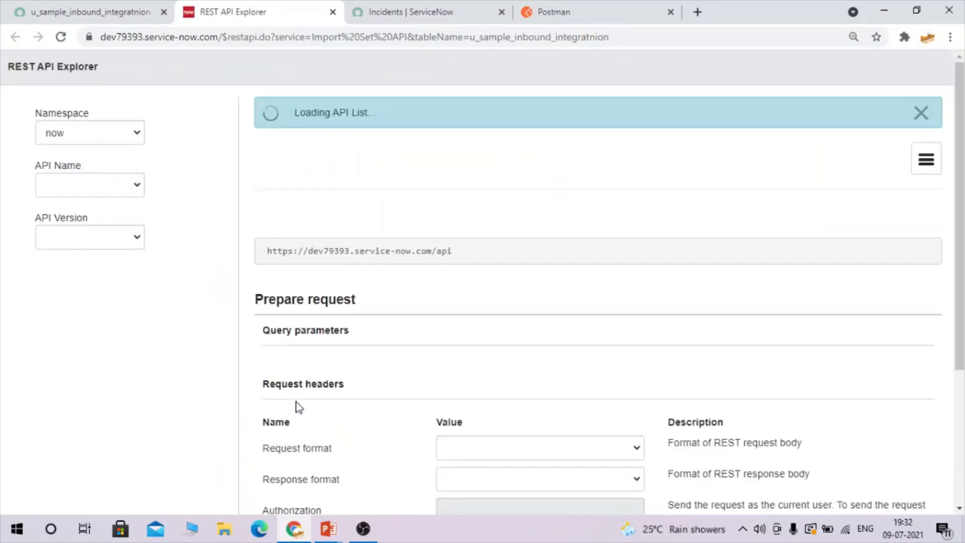
- Examine the Import Set API's description, its POST endpoint and the stagingTableName path parameter in the REST API Explorer
click(611, 7)
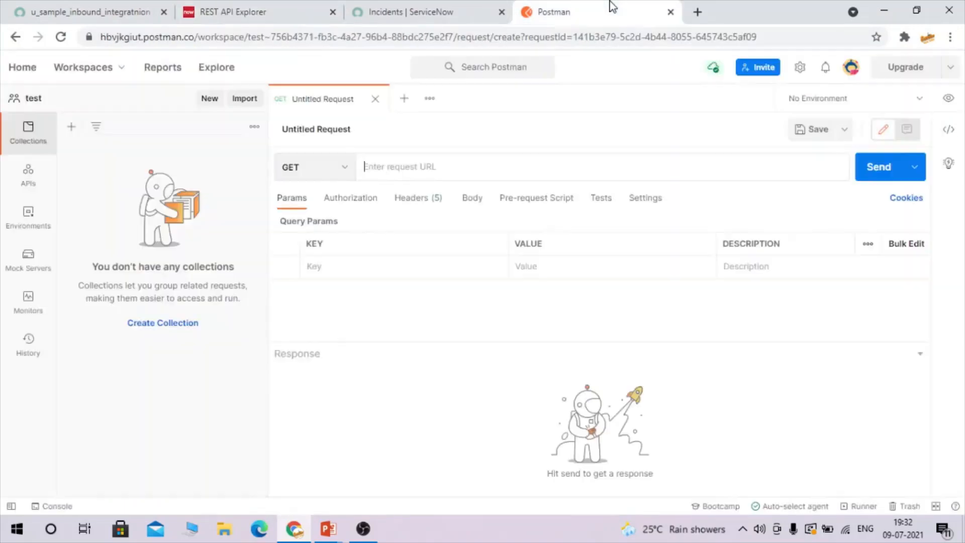
click(243, 11)
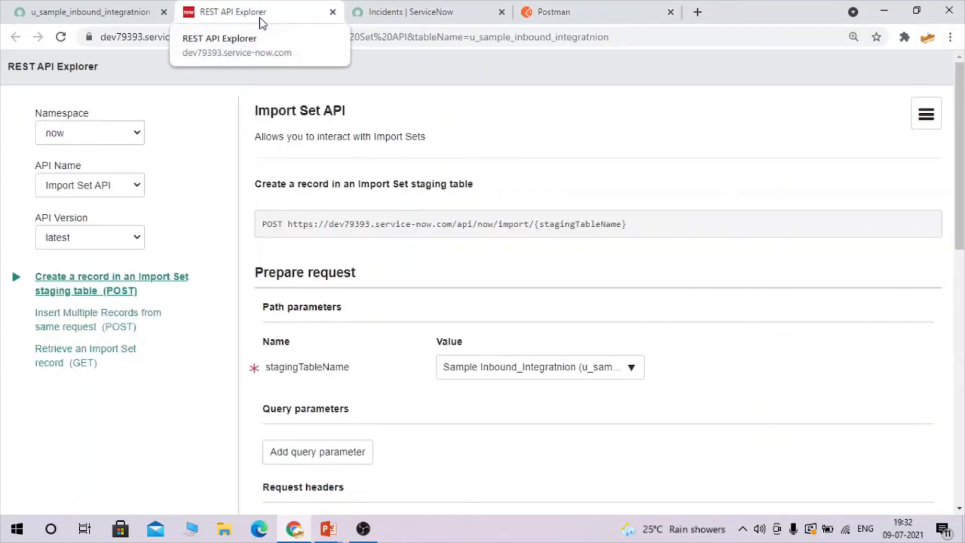
click(162, 6)
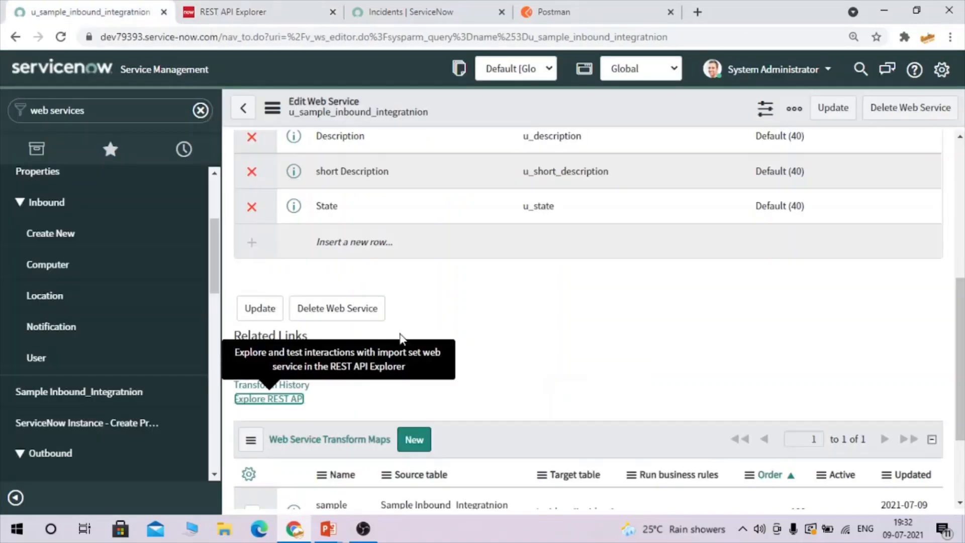
click(309, 6)
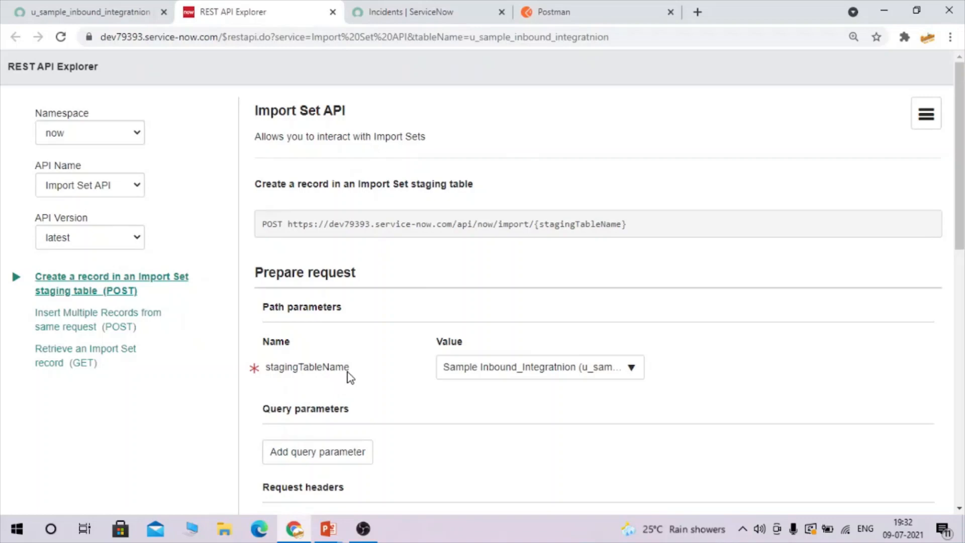
drag(350, 367, 275, 371)
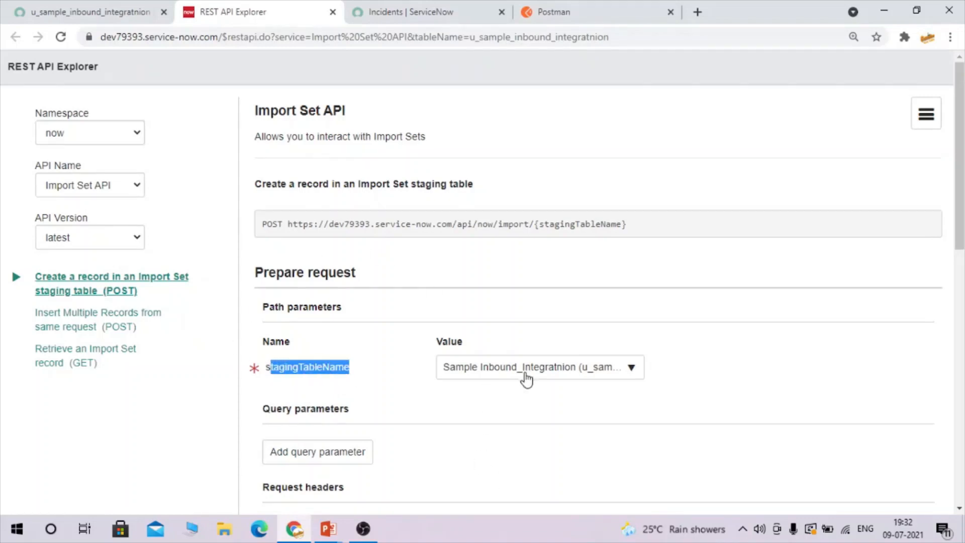
drag(627, 224, 288, 226)
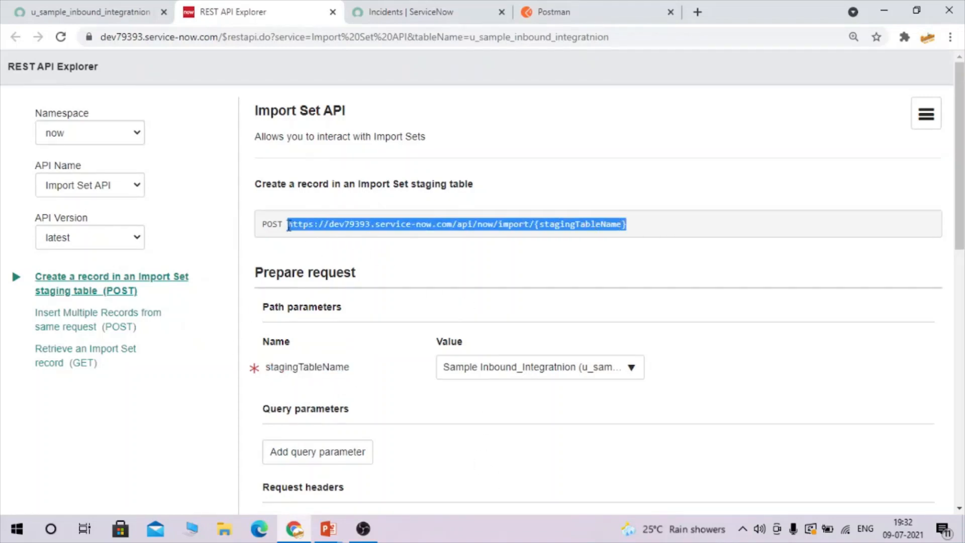
click(457, 132)
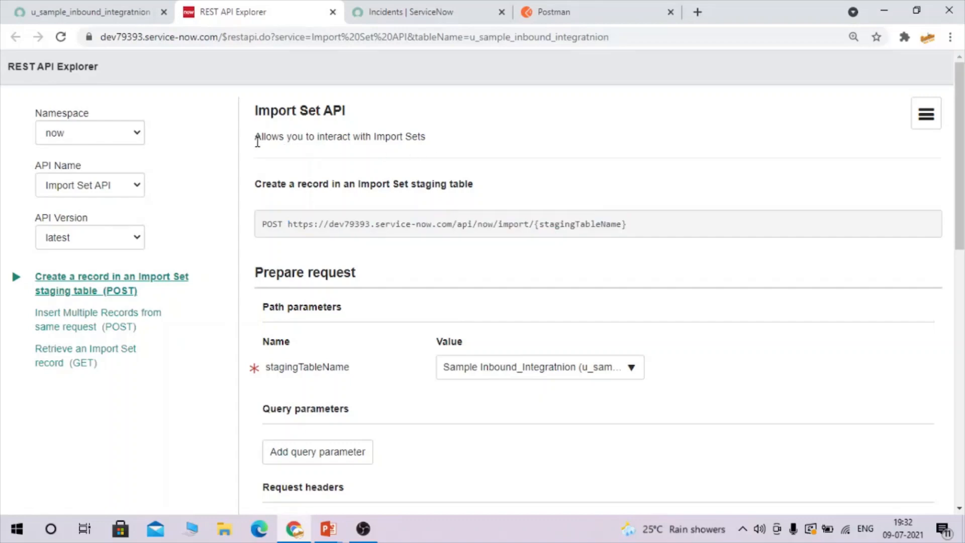
drag(257, 141, 322, 153)
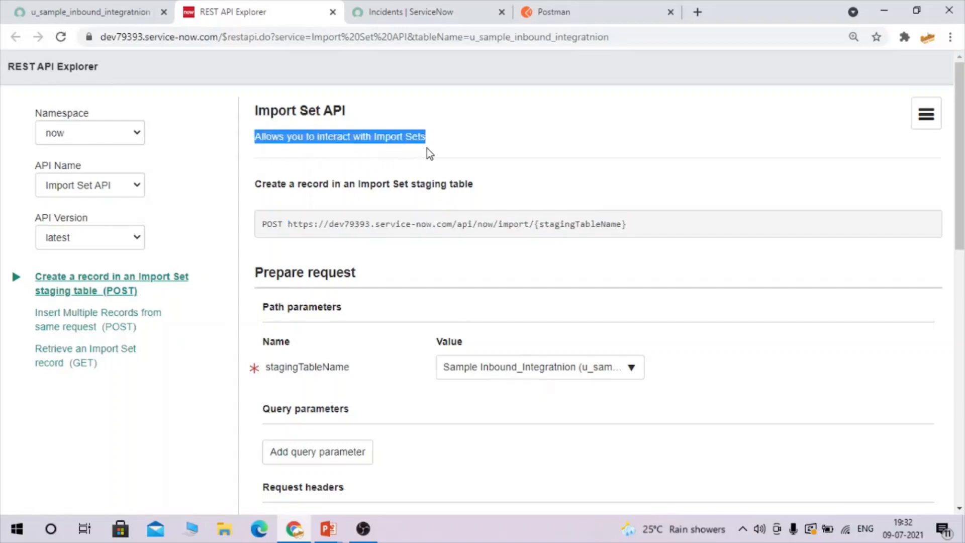
click(515, 147)
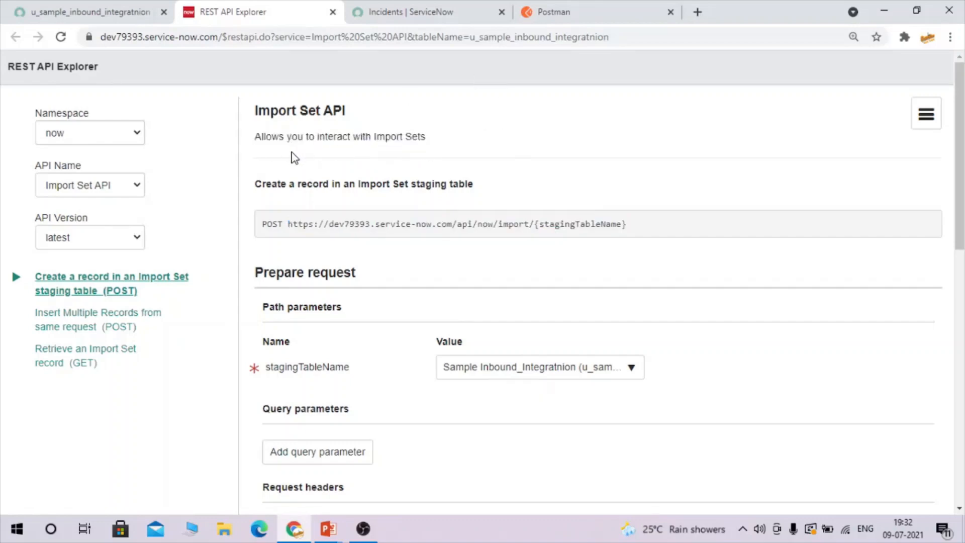
drag(254, 143, 444, 144)
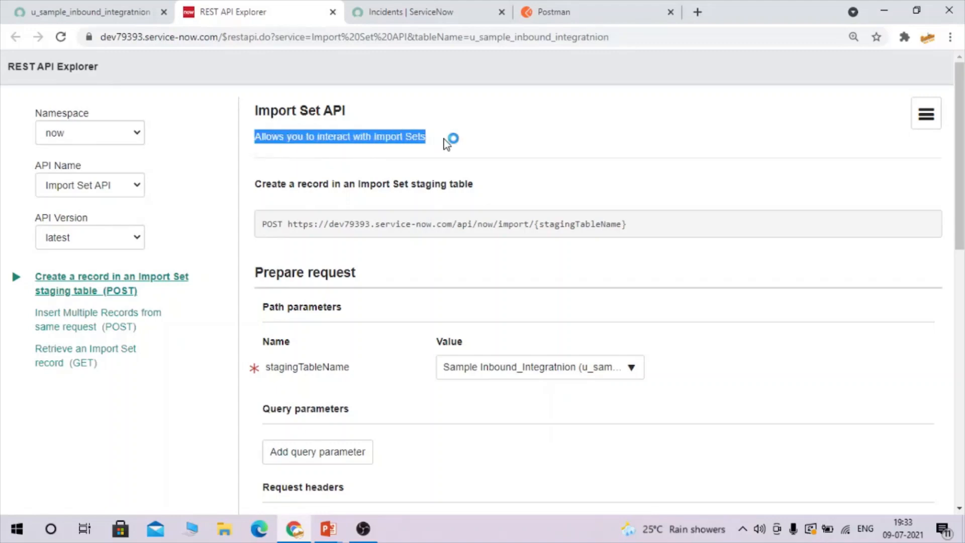
click(519, 141)
drag(373, 136, 452, 144)
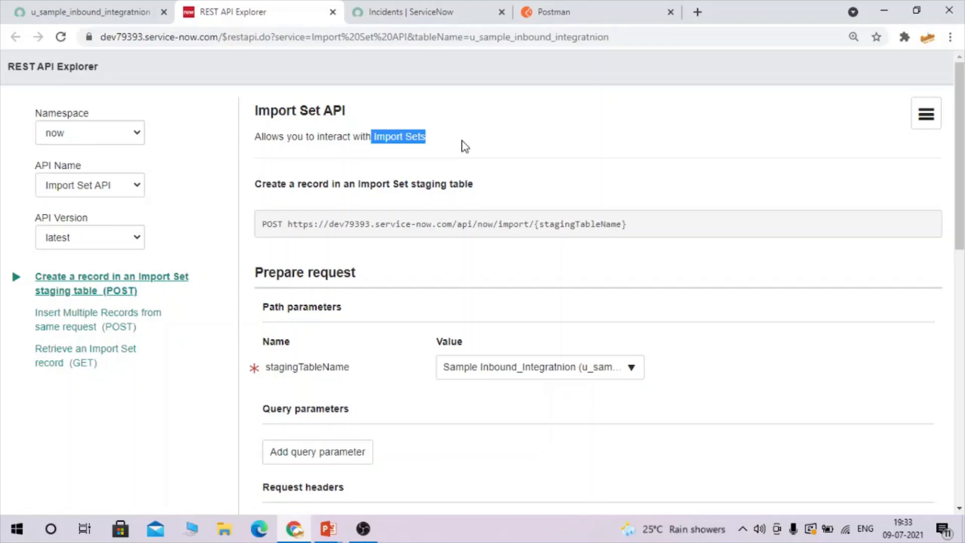
click(514, 146)
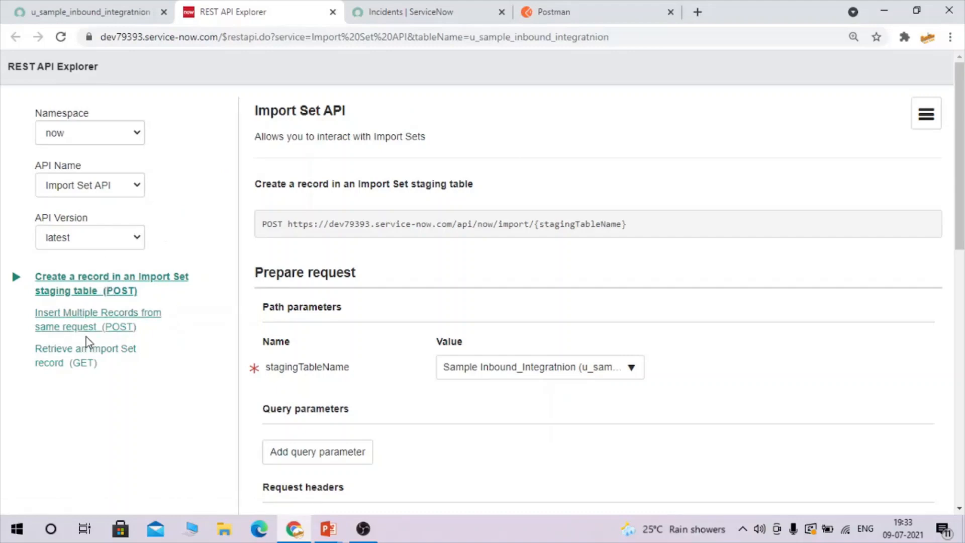
- Add the import set's State field (sys_import_state) as the first field of the request body, without a value
scroll(18, 361, down, 1)
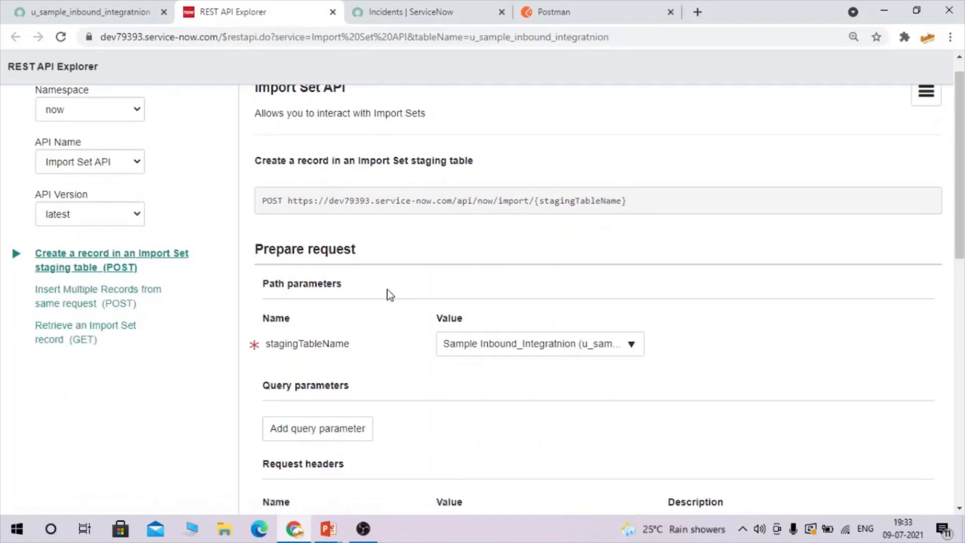
scroll(387, 292, down, 2)
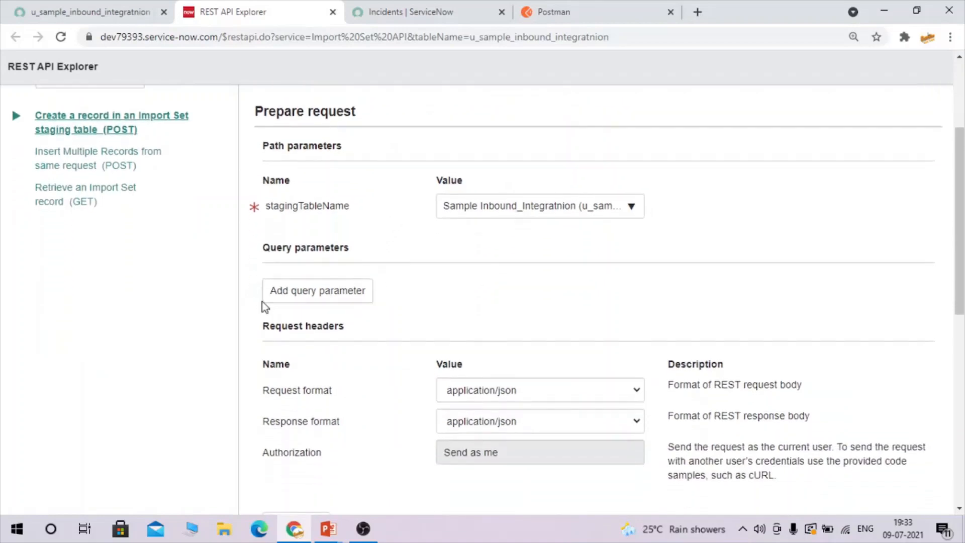
scroll(487, 305, down, 2)
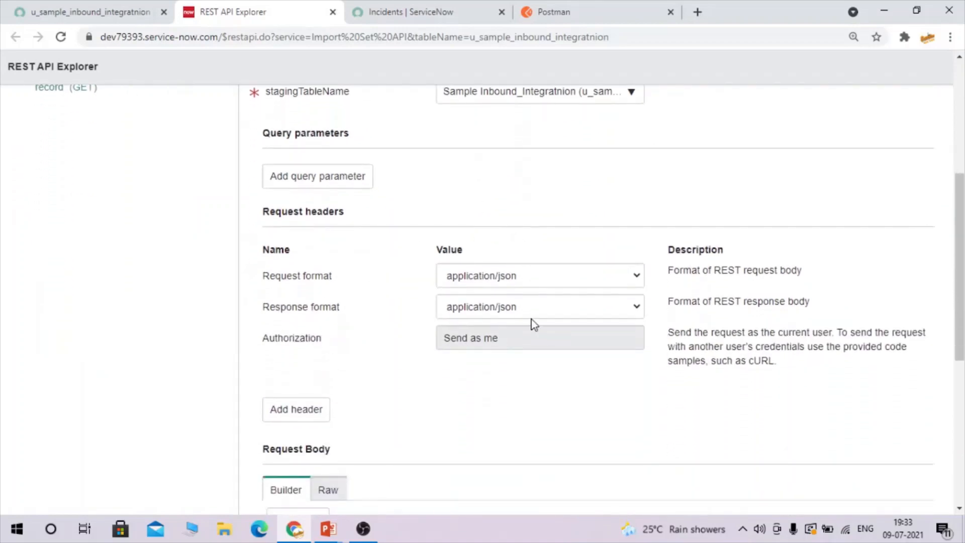
scroll(536, 365, down, 2)
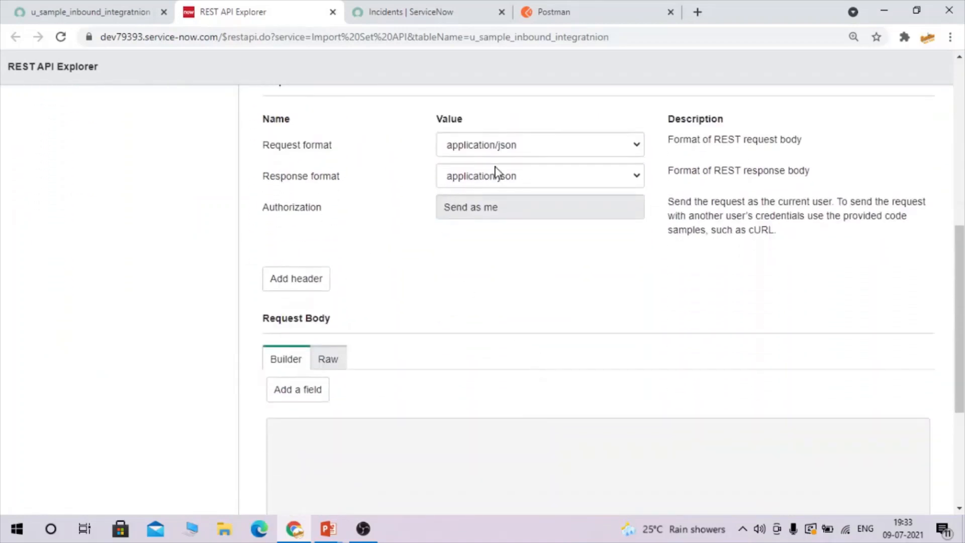
scroll(455, 346, down, 3)
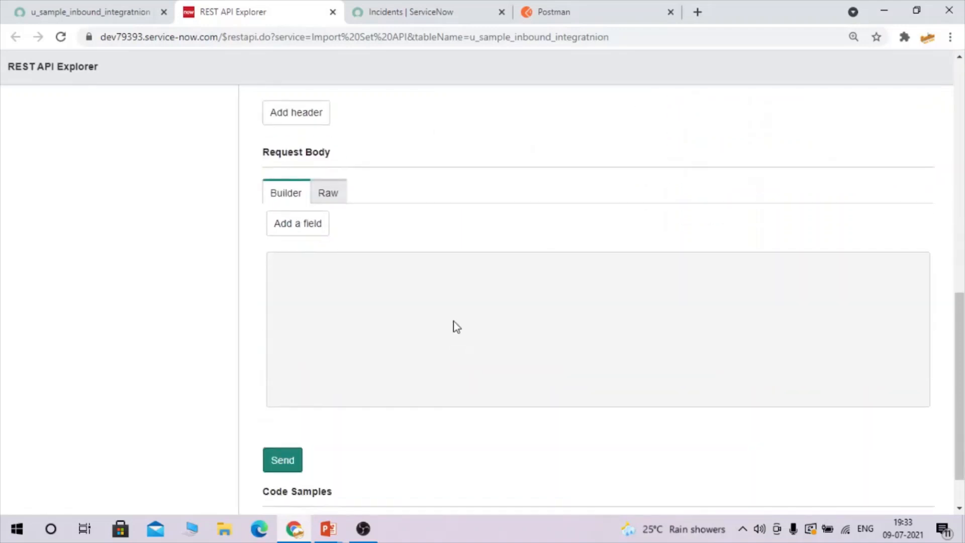
click(281, 227)
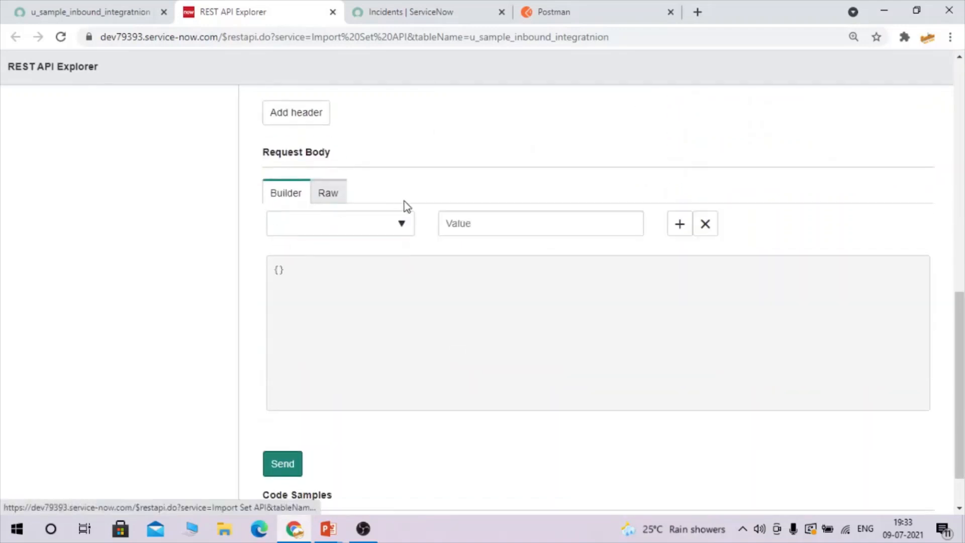
click(402, 223)
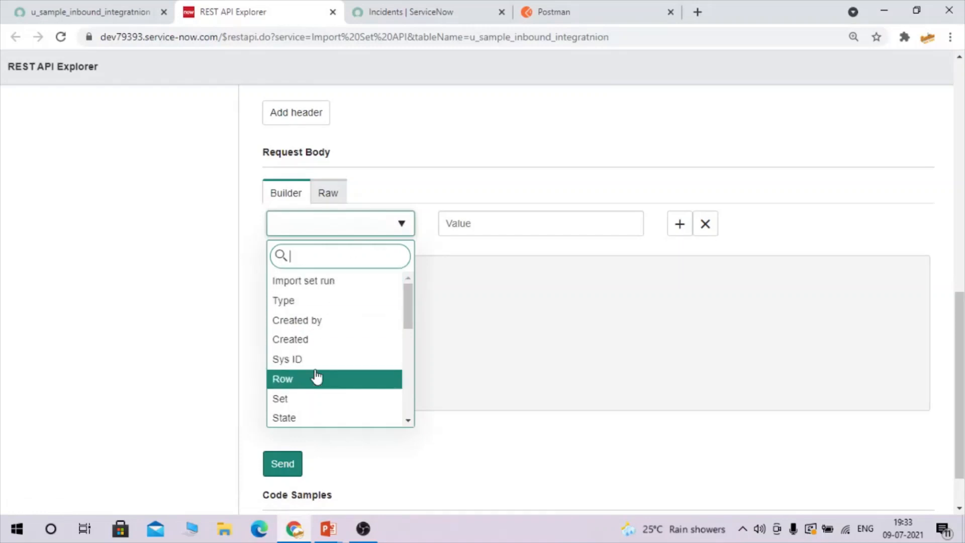
scroll(316, 376, down, 1)
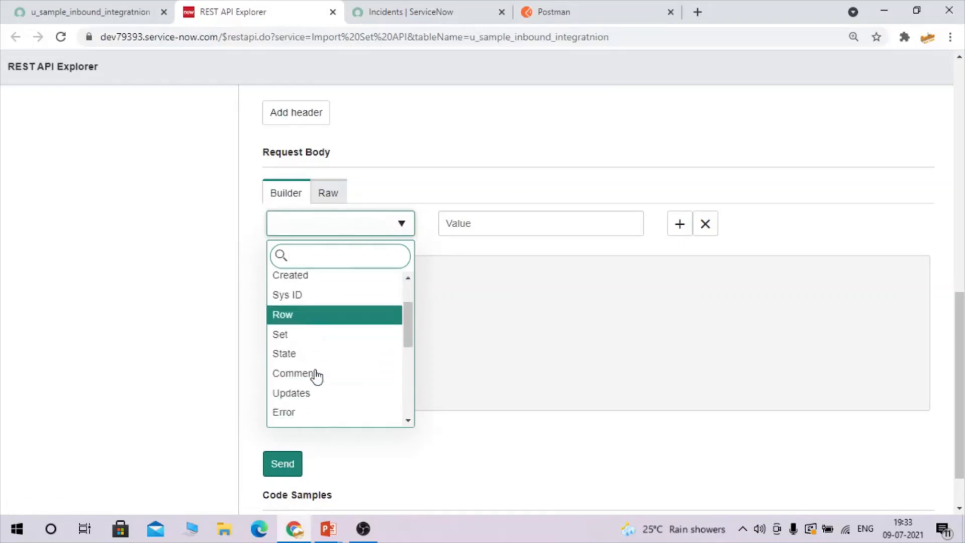
click(287, 352)
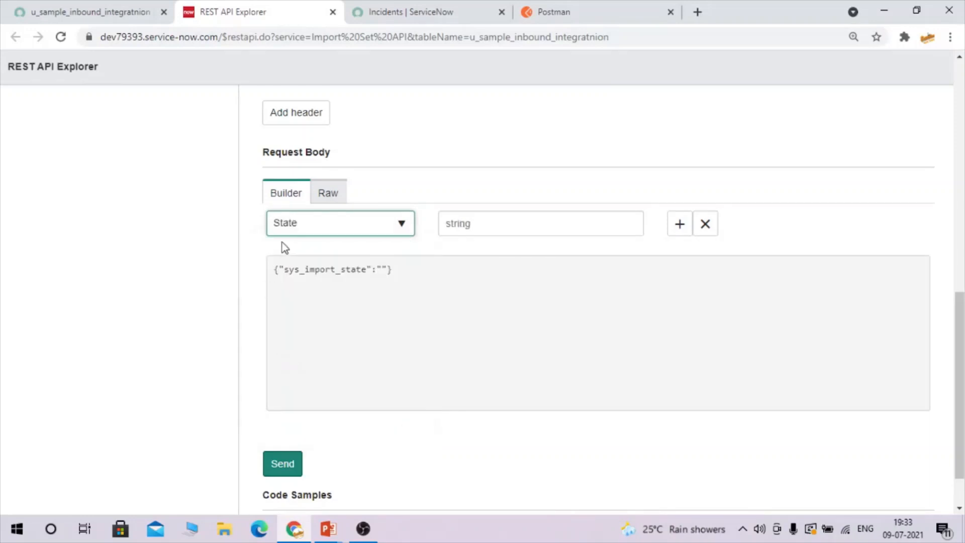
- Add the Description field to the request body below State
click(679, 229)
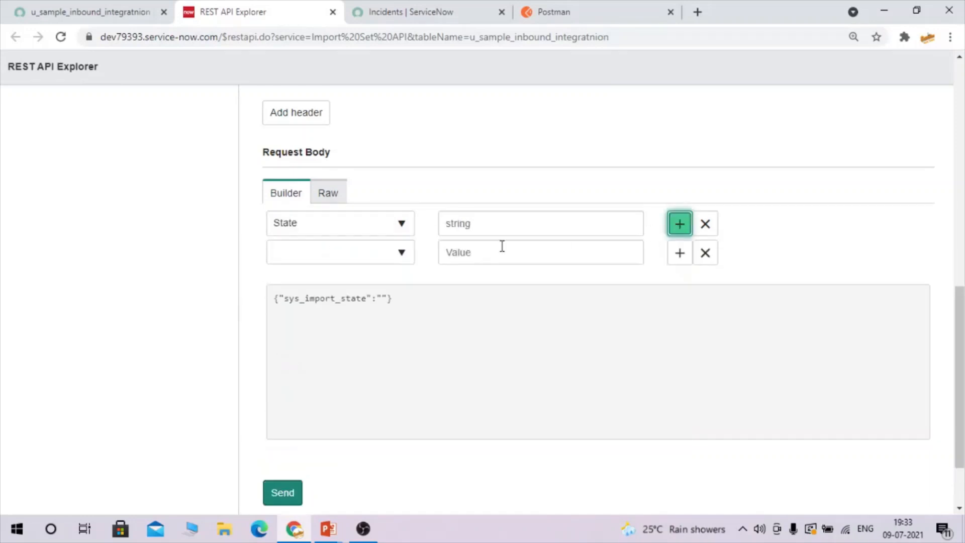
click(360, 261)
text(de)
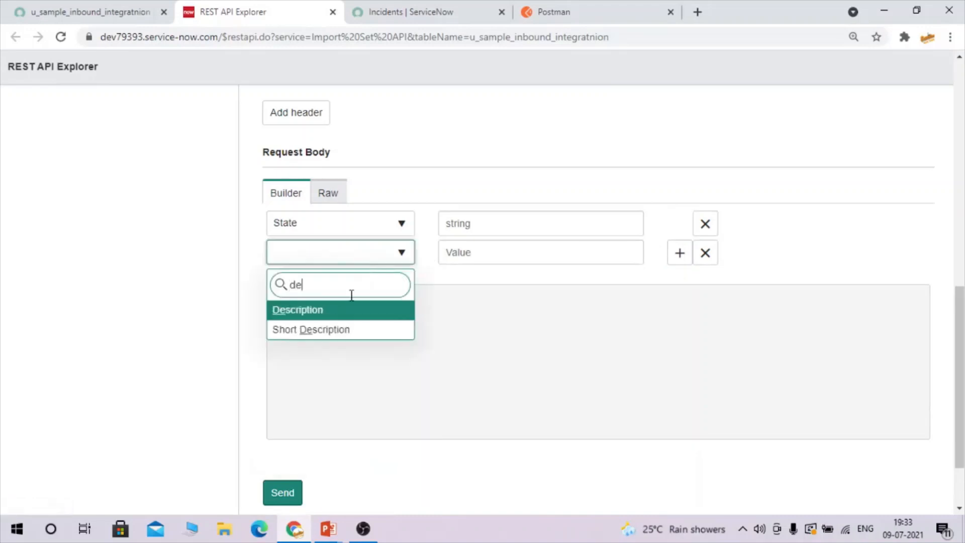
click(329, 313)
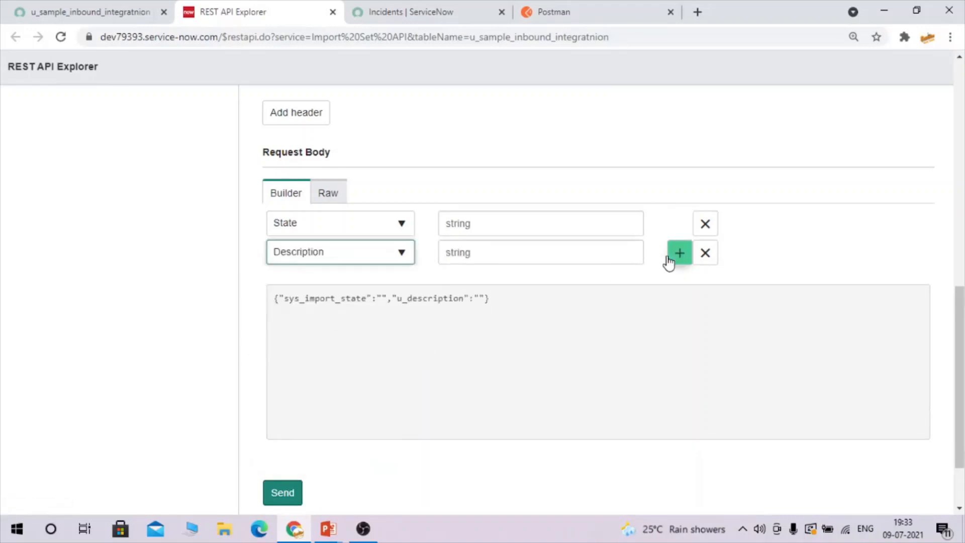
- Add the Short Description field to the request body below Description
click(671, 260)
click(341, 291)
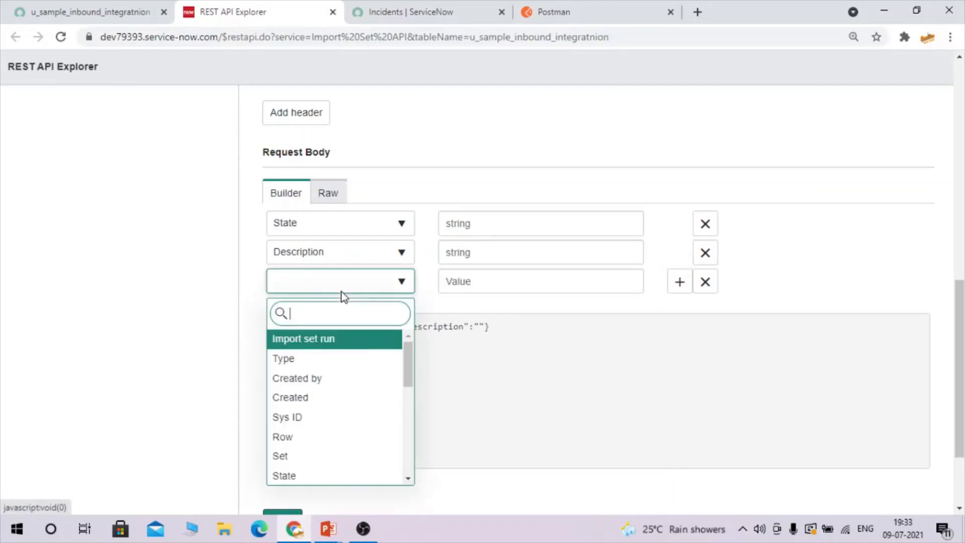
text(sh)
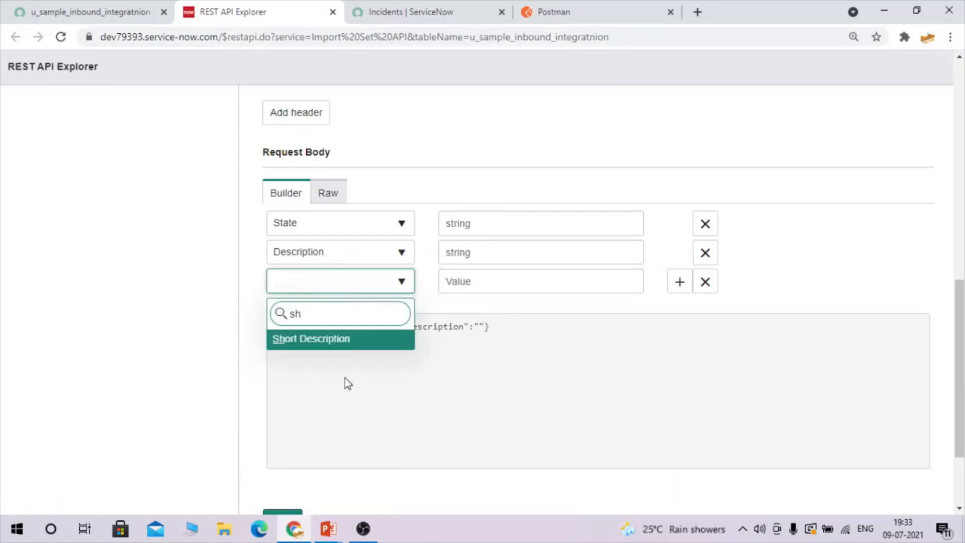
click(327, 339)
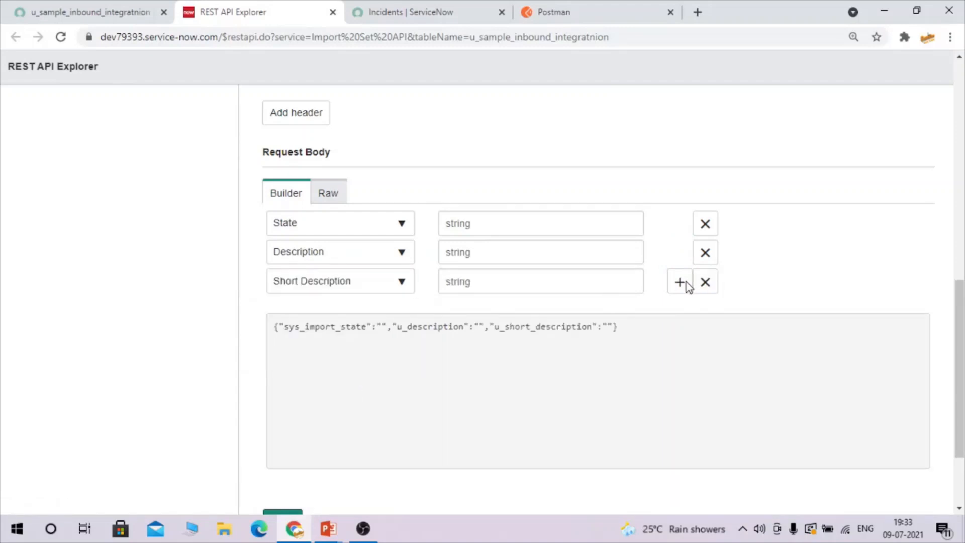
- Add the Category field to the request body below Short Description, and insert another empty field row under it
click(686, 282)
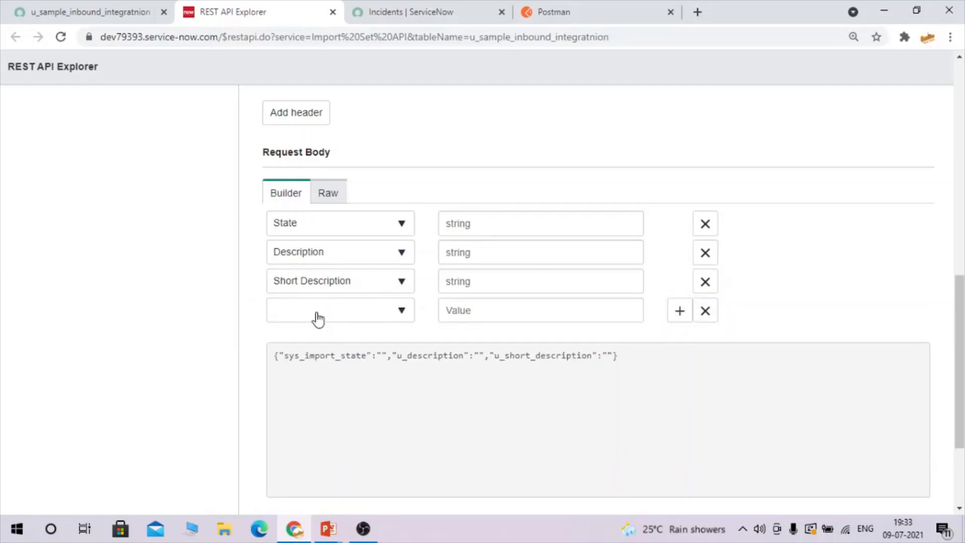
click(318, 319)
text(ca)
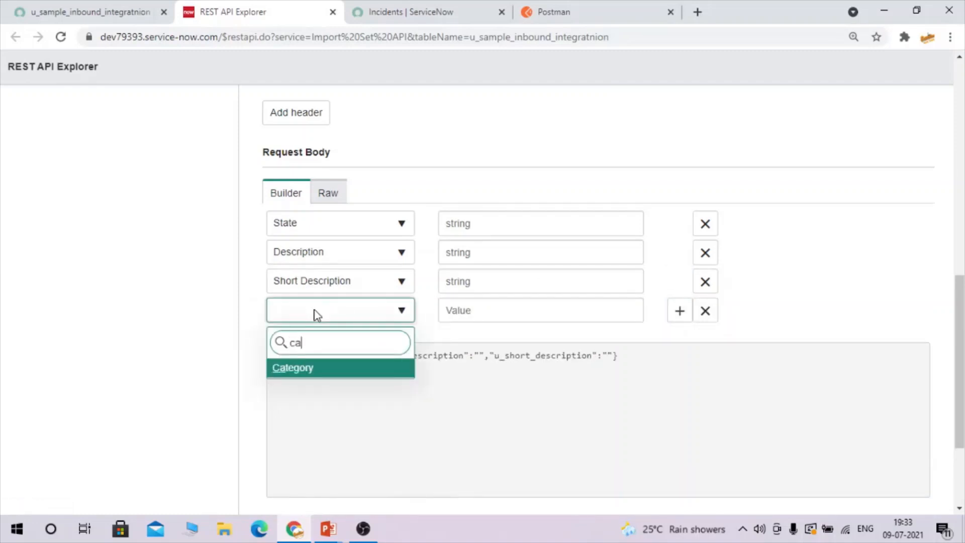
click(318, 371)
click(680, 311)
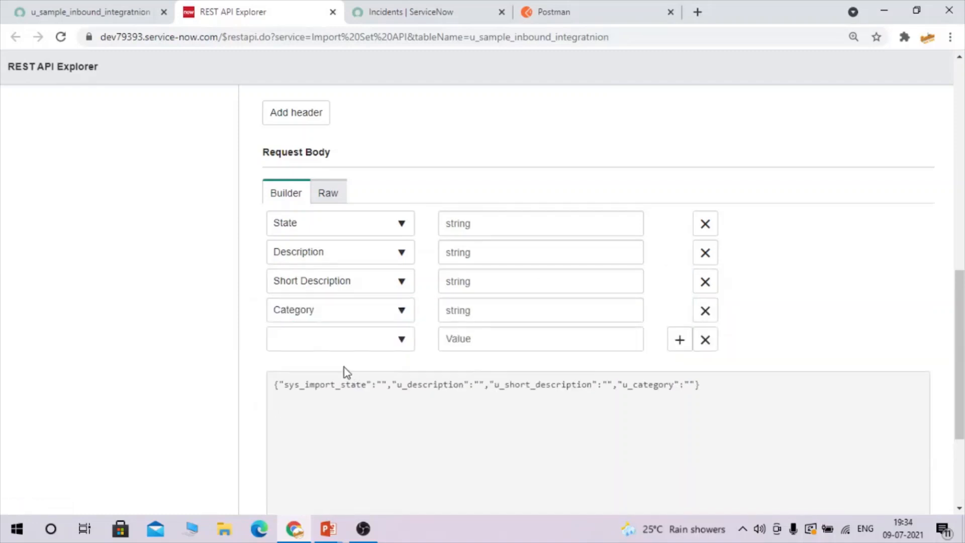
click(335, 355)
text(st)
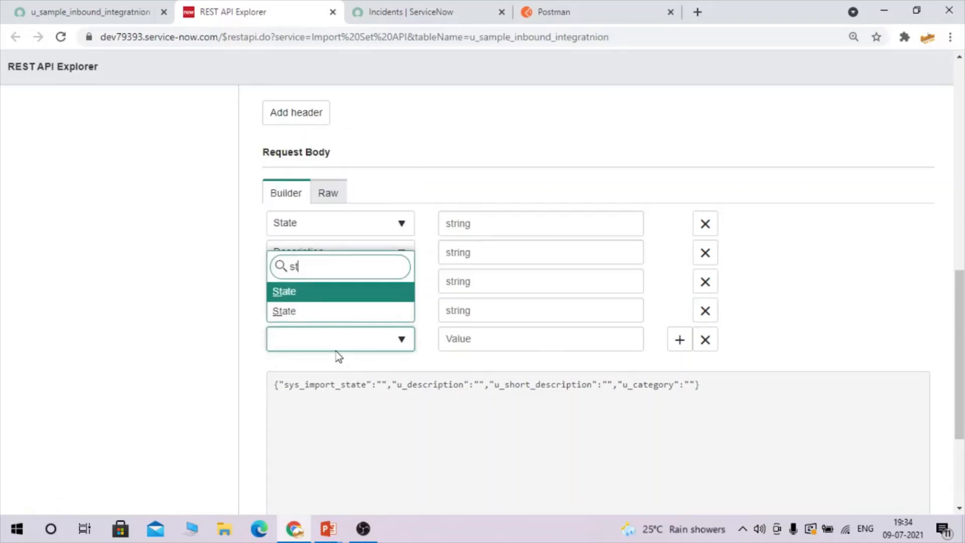
click(299, 307)
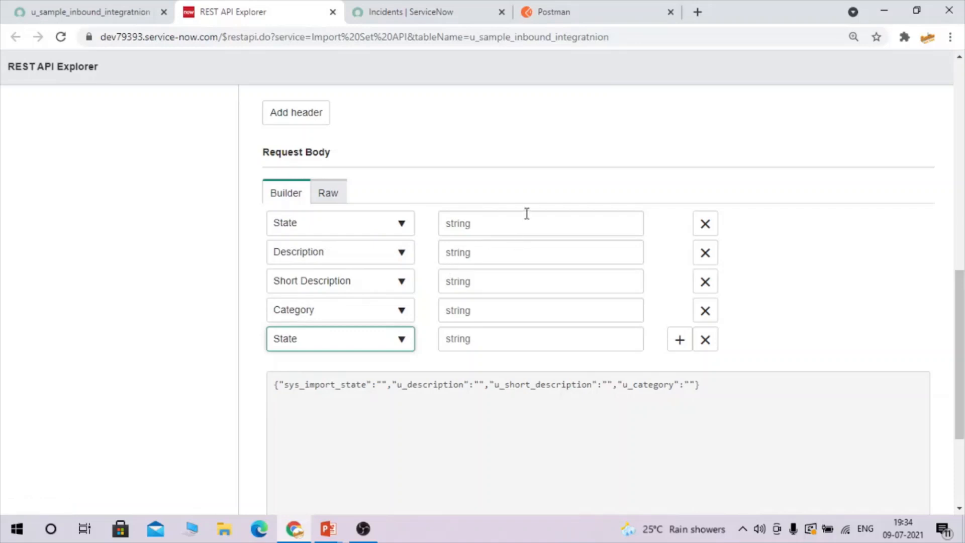
click(487, 223)
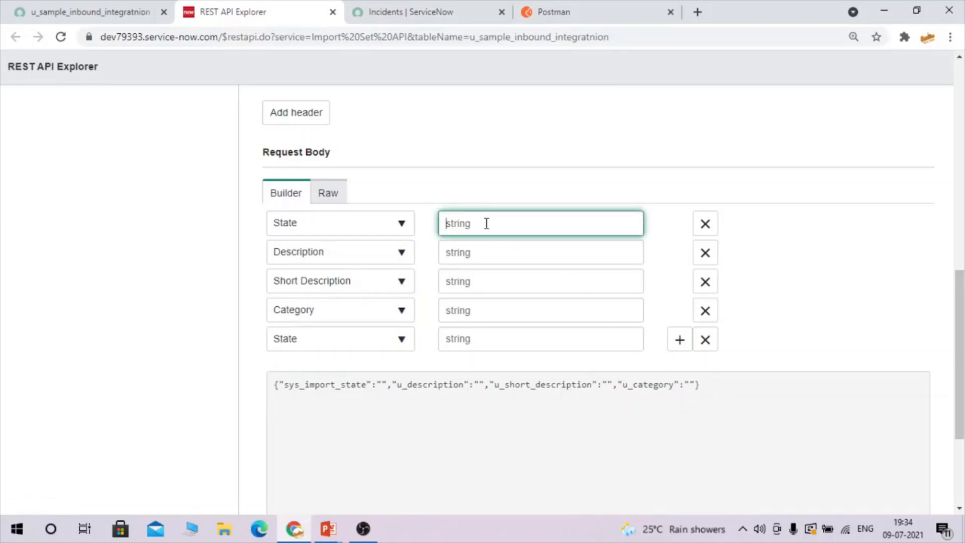
click(329, 351)
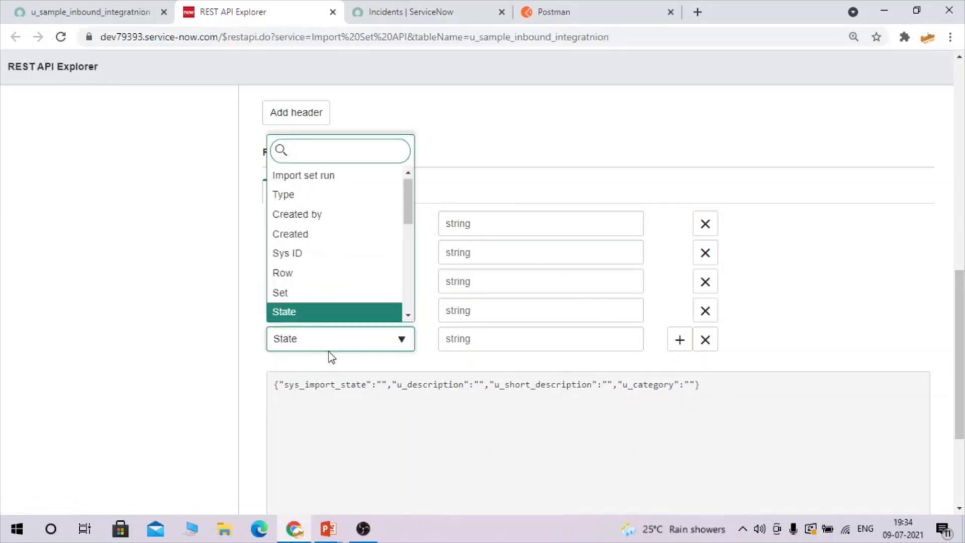
click(605, 169)
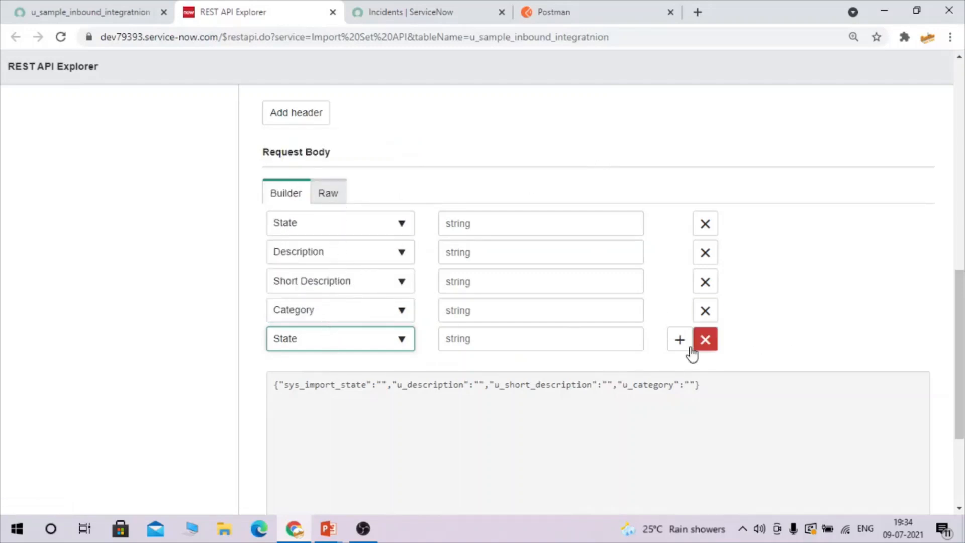
click(705, 340)
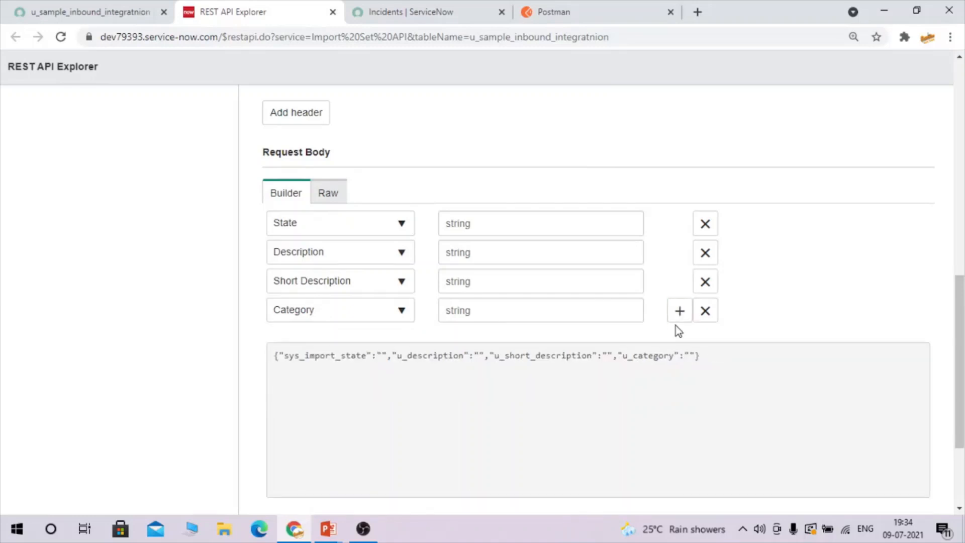
click(679, 313)
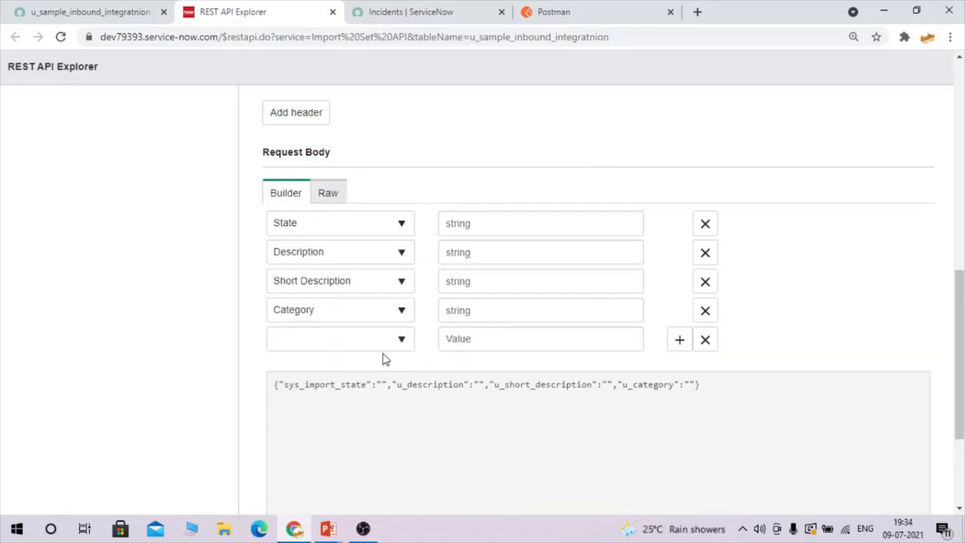
- Add the Assignment group field to the request body below Category
click(355, 343)
text(ass)
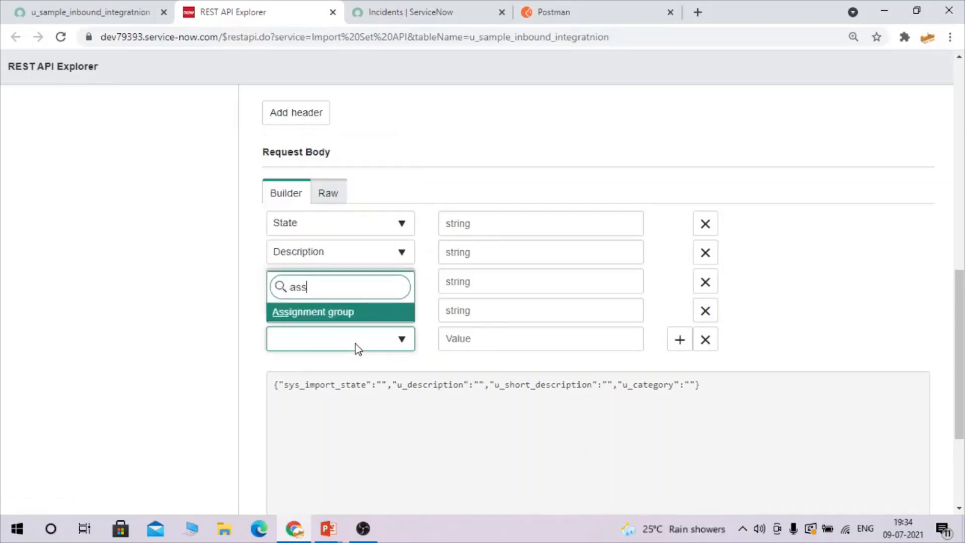
click(328, 316)
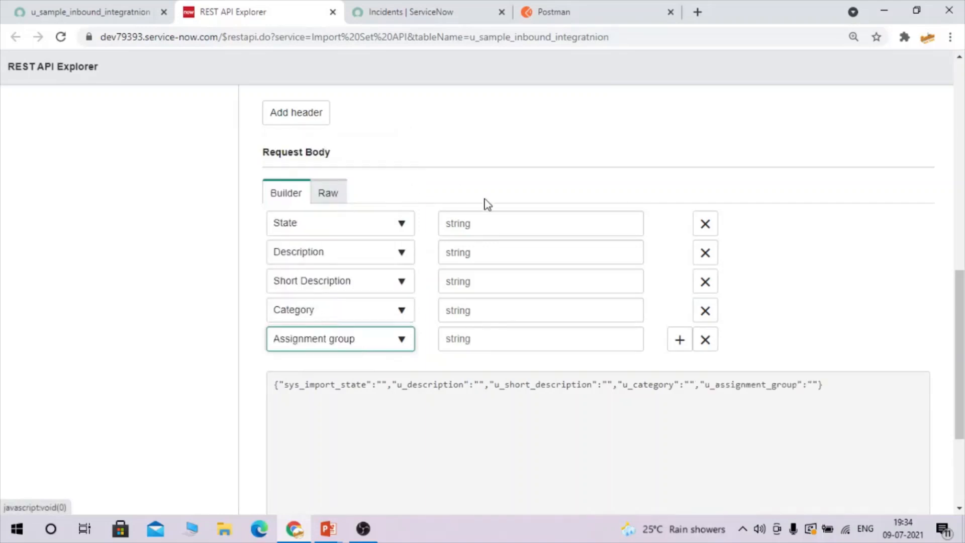
- Set the values of both the Description and Short Description fields in the request body to "test- inbound"
click(493, 235)
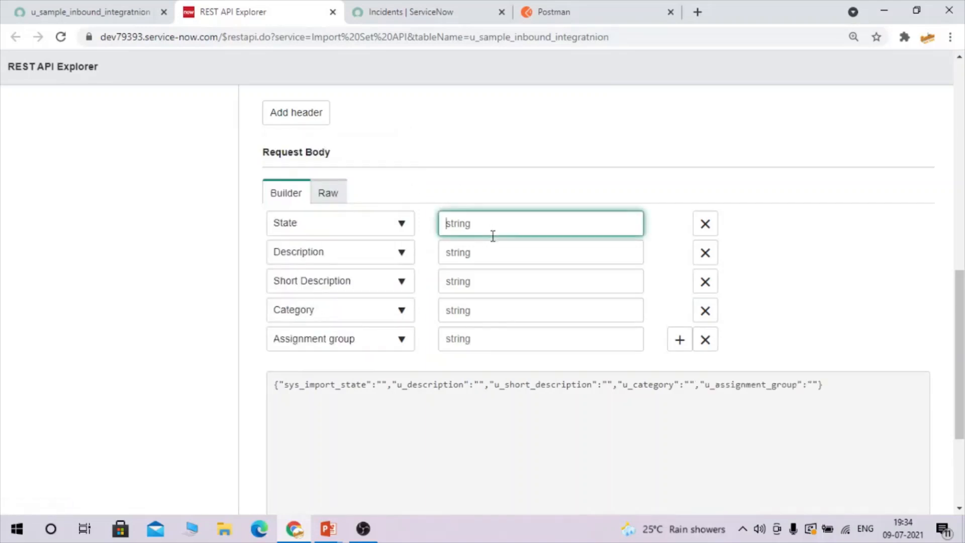
click(461, 259)
text(test)
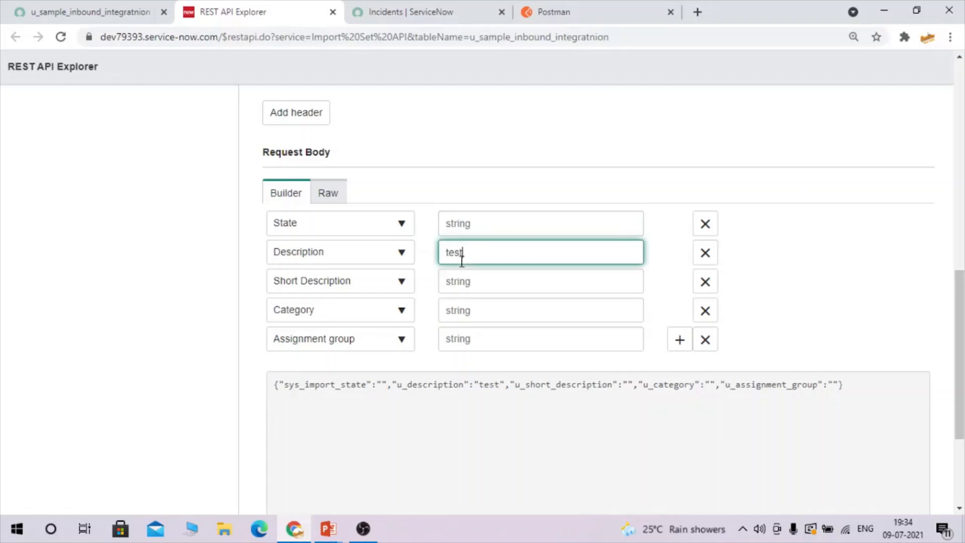
text(- inbound)
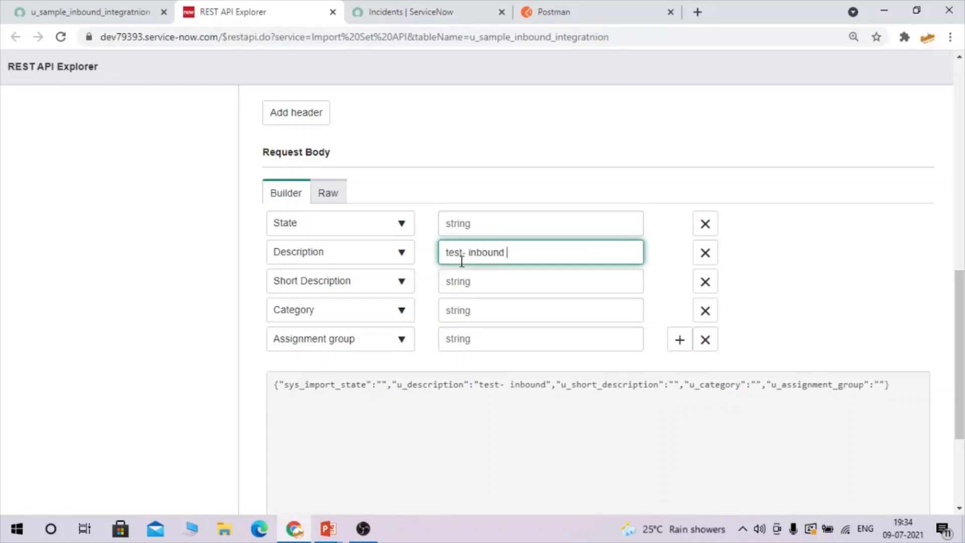
key(ctrl+a)
key(ctrl+c)
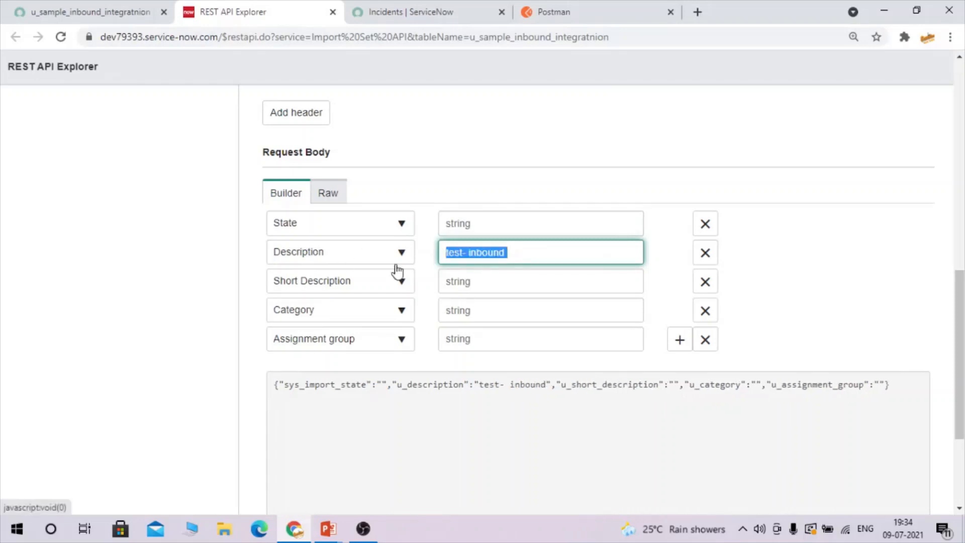
click(486, 282)
key(ctrl+v)
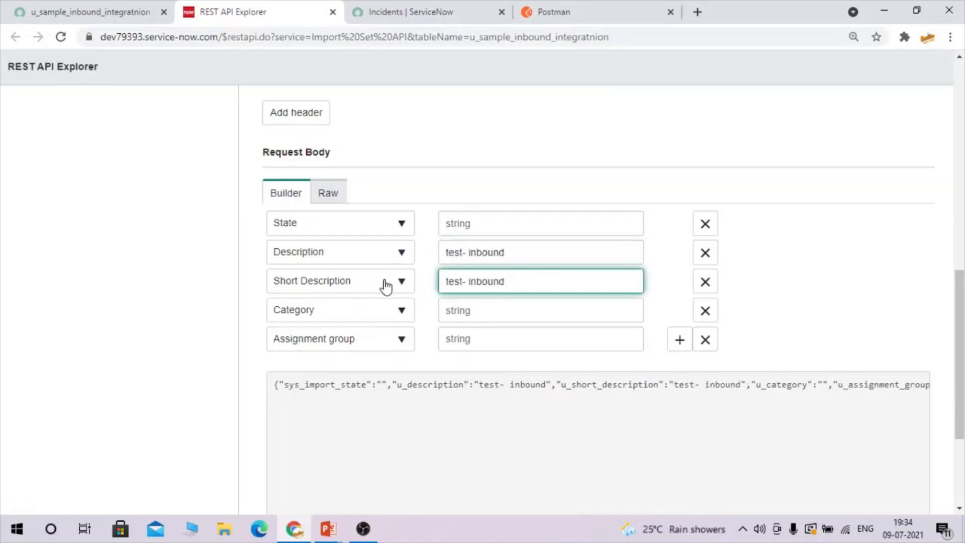
- Copy the category Inquiry / Help from the Incidents list into the request body's Category value, without leading whitespace
click(474, 309)
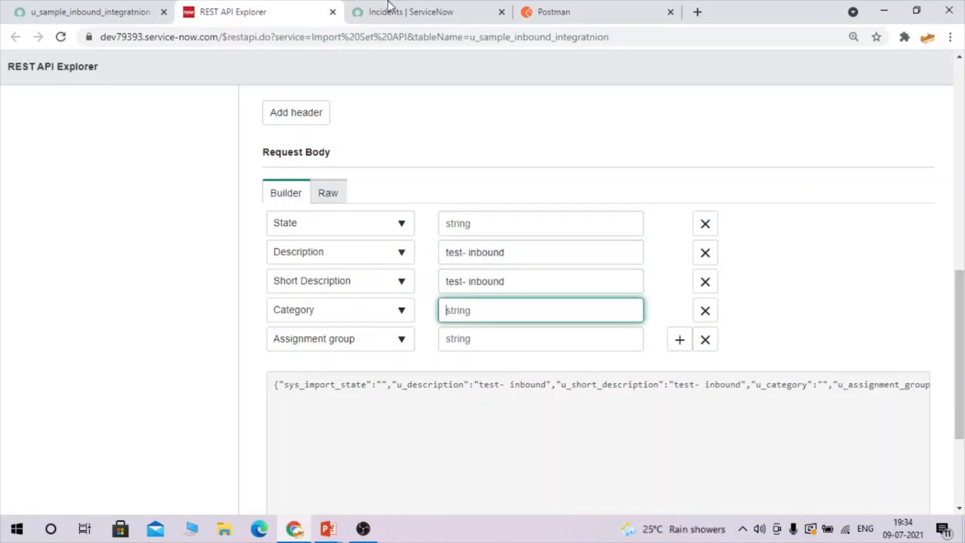
click(395, 8)
drag(608, 198, 536, 200)
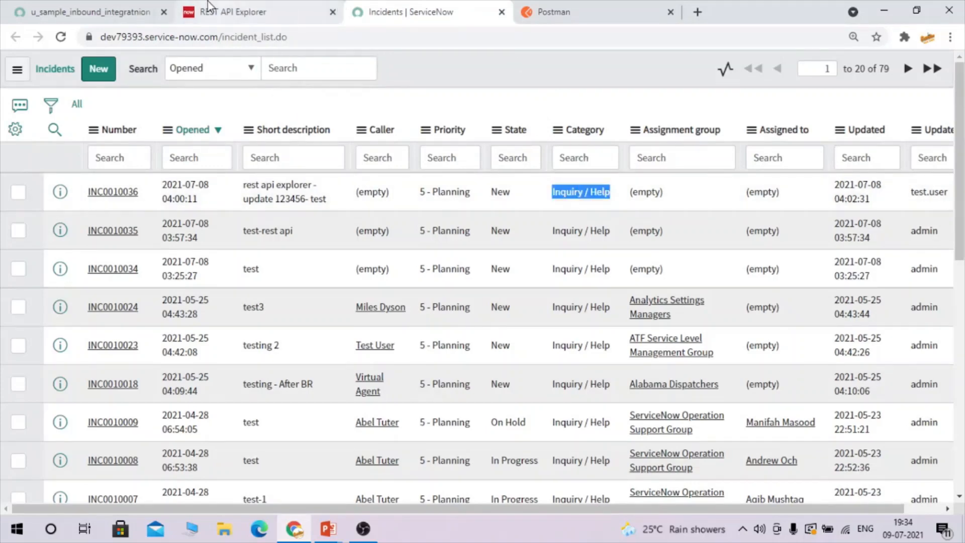
click(261, 11)
key(ctrl+v)
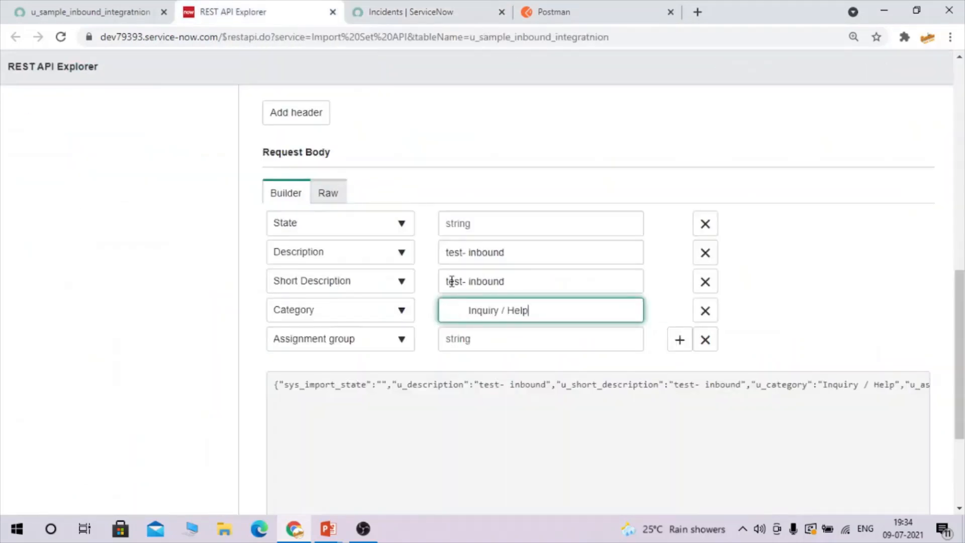
click(467, 310)
key(BackSpace)
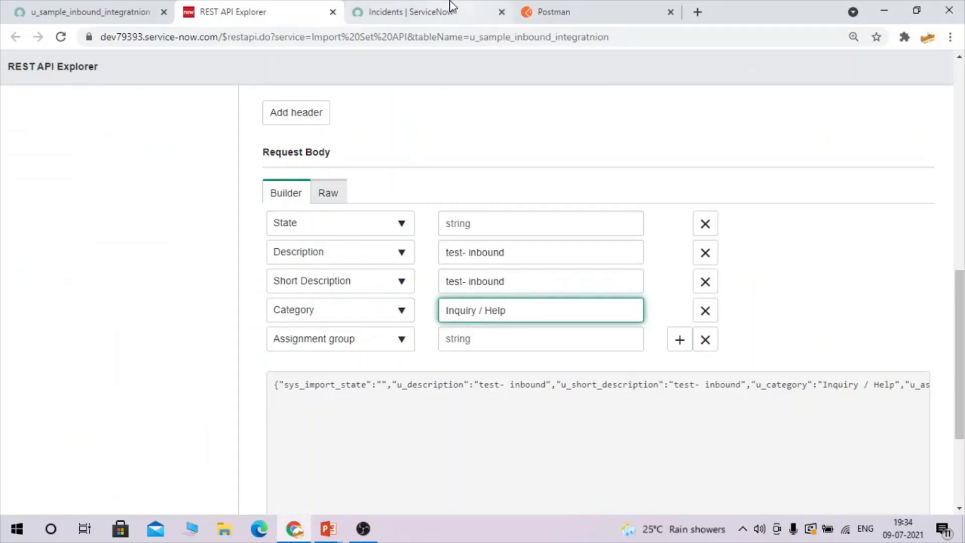
- Copy the group name Analytics Settings Managers from the Incidents list into the request body's Assignment group value
click(449, 6)
drag(692, 323, 631, 307)
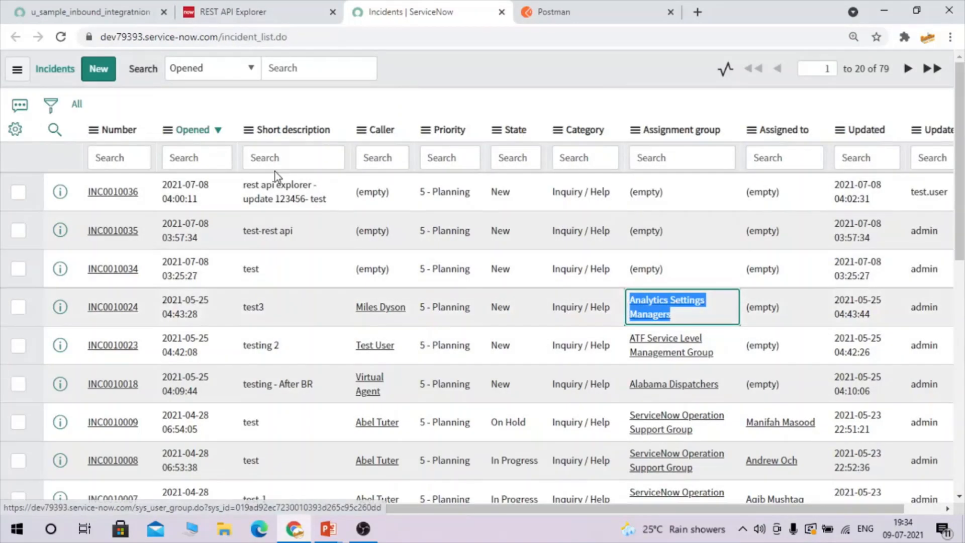
click(135, 11)
click(250, 6)
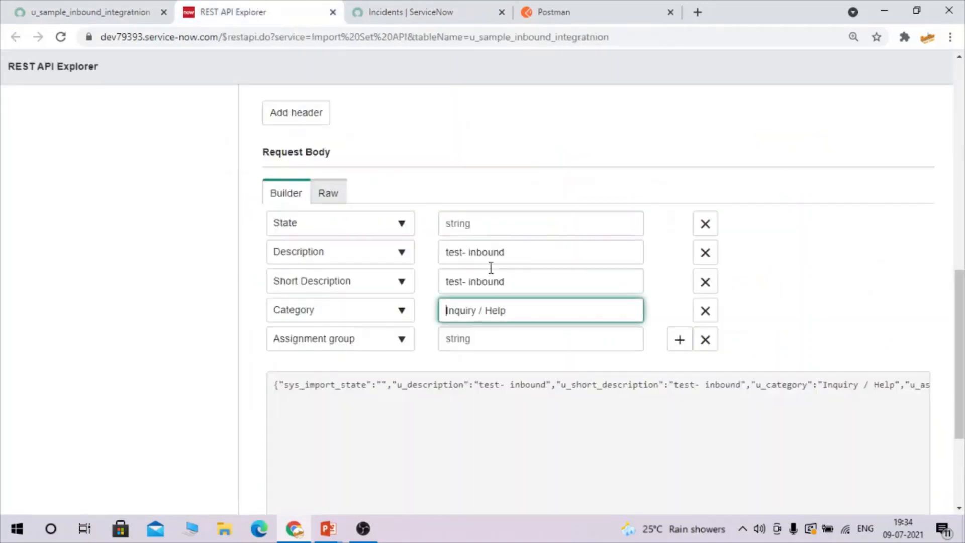
click(481, 338)
key(ctrl+v)
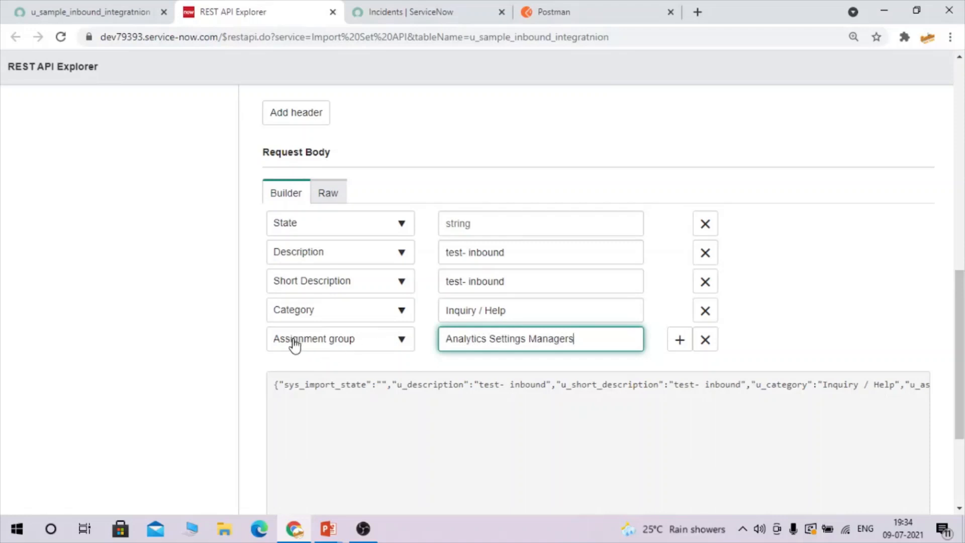
- Copy the state In Progress from an incident in the Incidents list and return to the REST API Explorer
click(431, 10)
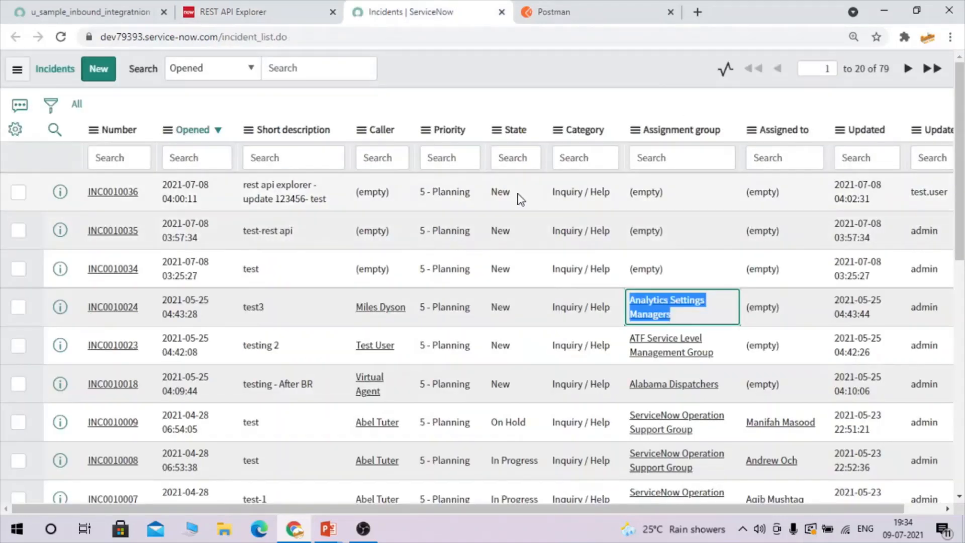
click(502, 195)
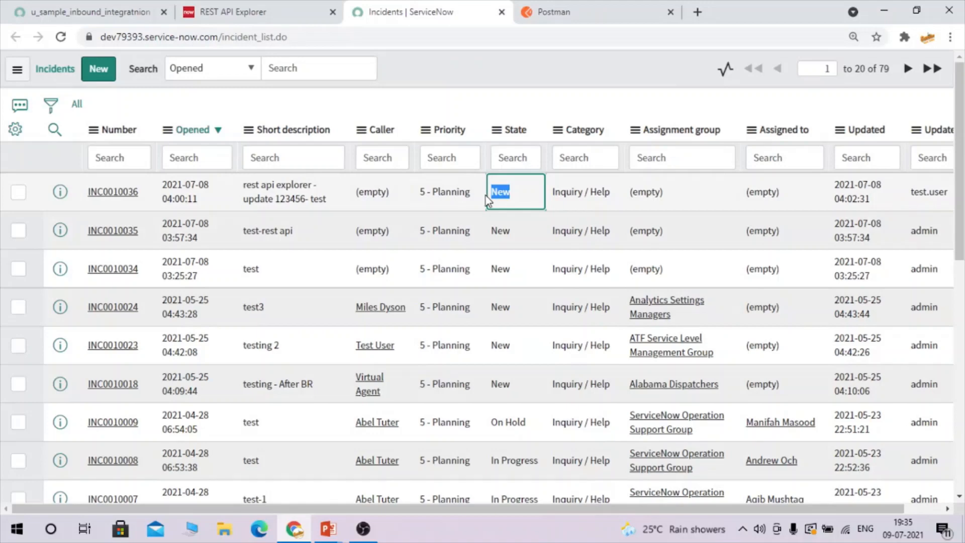
click(495, 462)
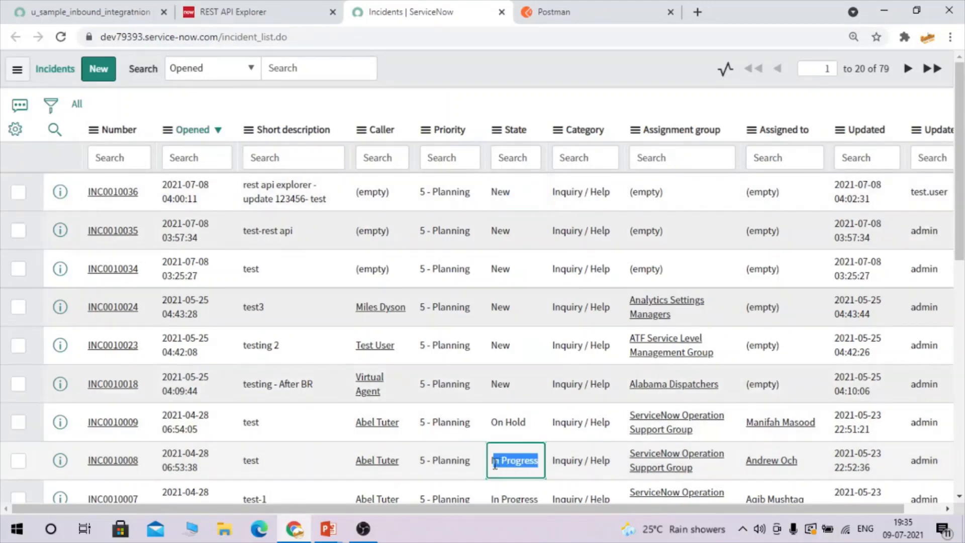
key(Left)
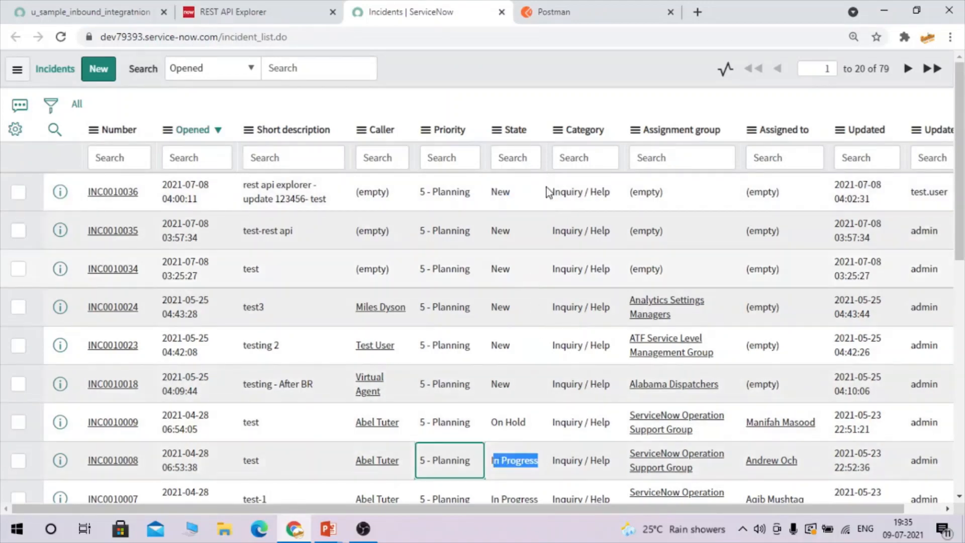
click(557, 84)
click(535, 459)
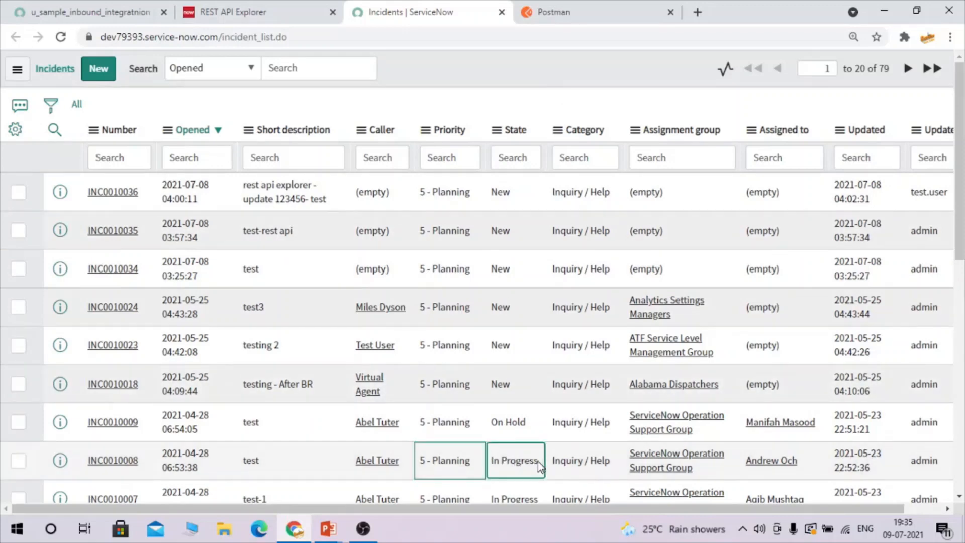
click(339, 8)
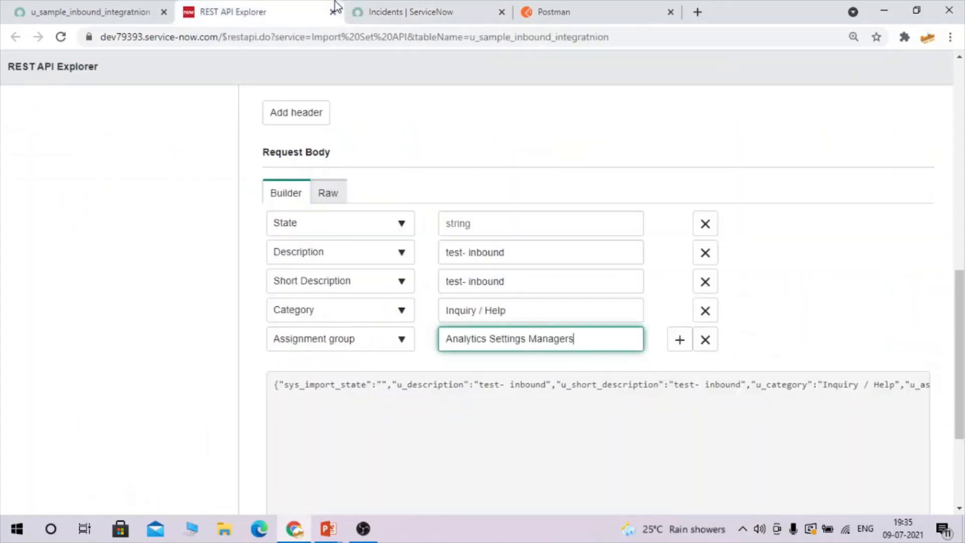
click(506, 218)
key(ctrl+v)
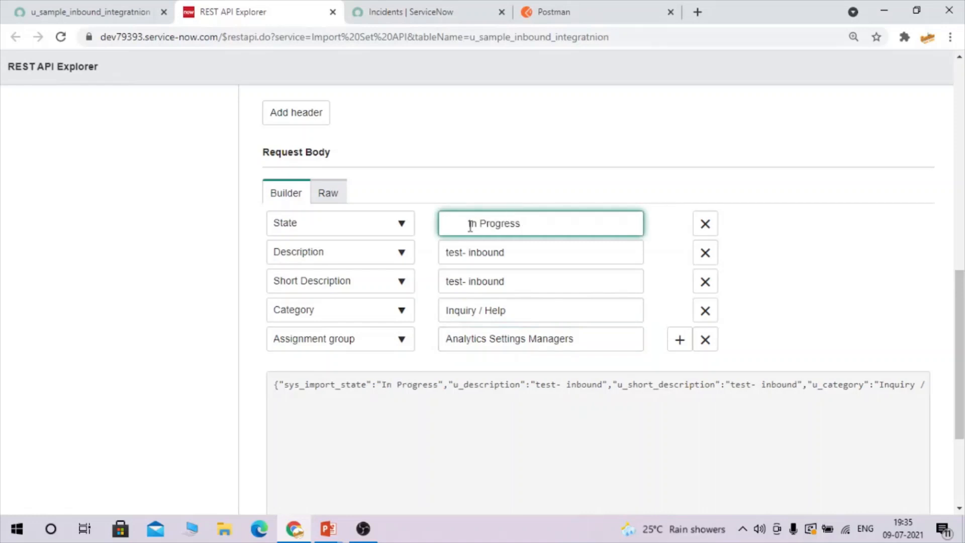
key(BackSpace)
- Change the first request body field to the incident's State (u_state) and paste In Progress as its value, without leading whitespace
click(387, 233)
text(sta)
click(334, 299)
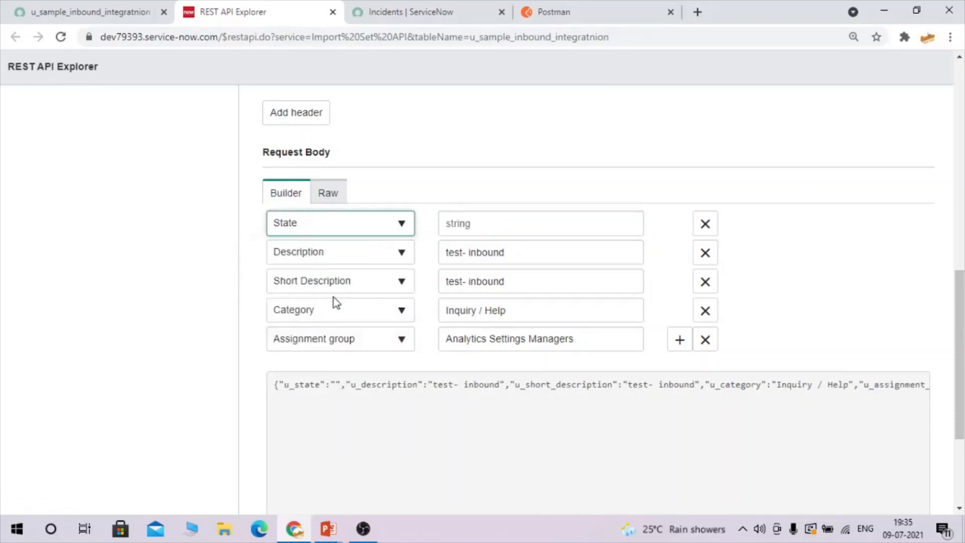
click(463, 220)
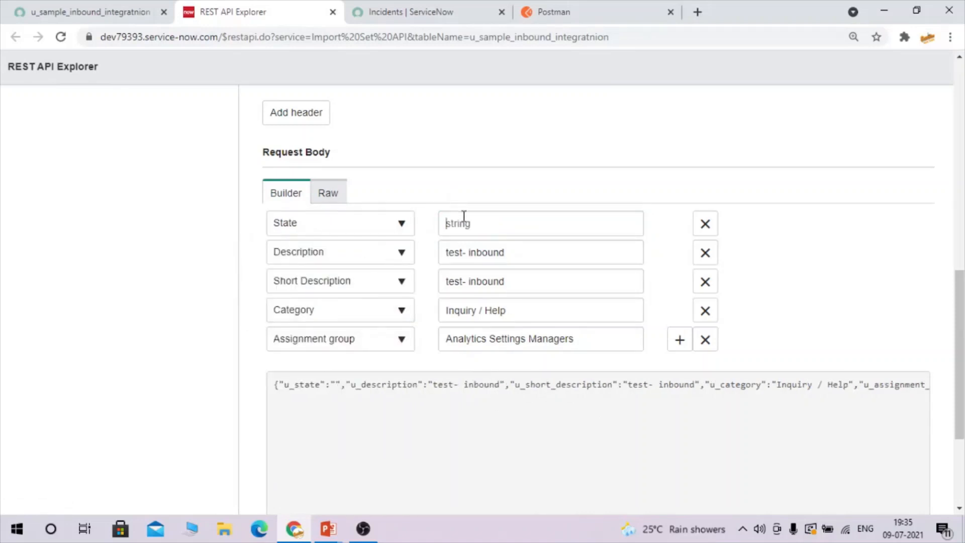
key(ctrl+v)
click(468, 219)
key(BackSpace)
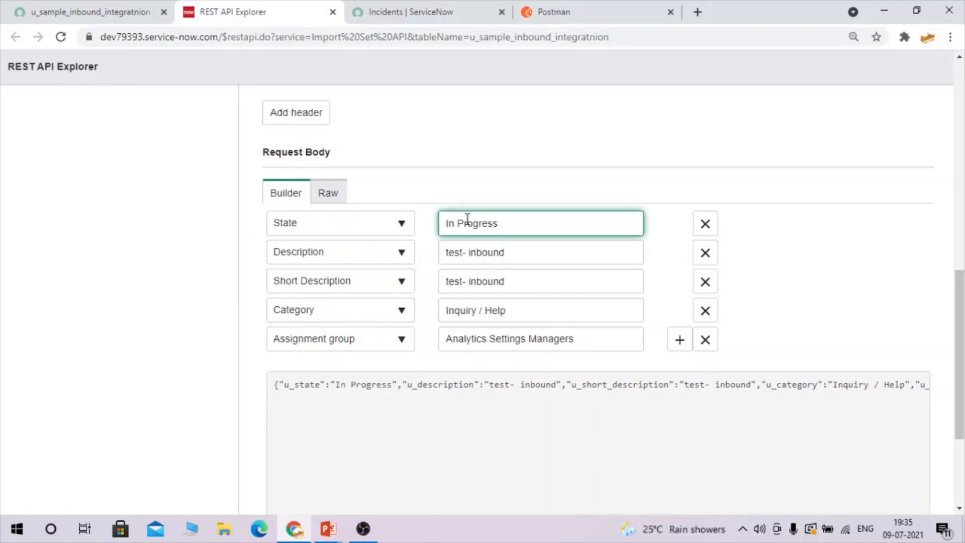
click(545, 415)
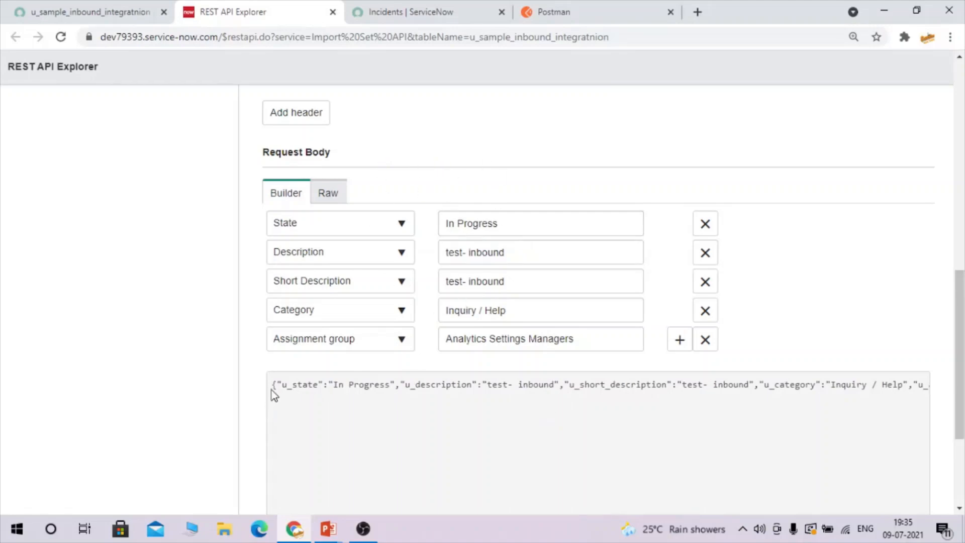
scroll(572, 256, up, 5)
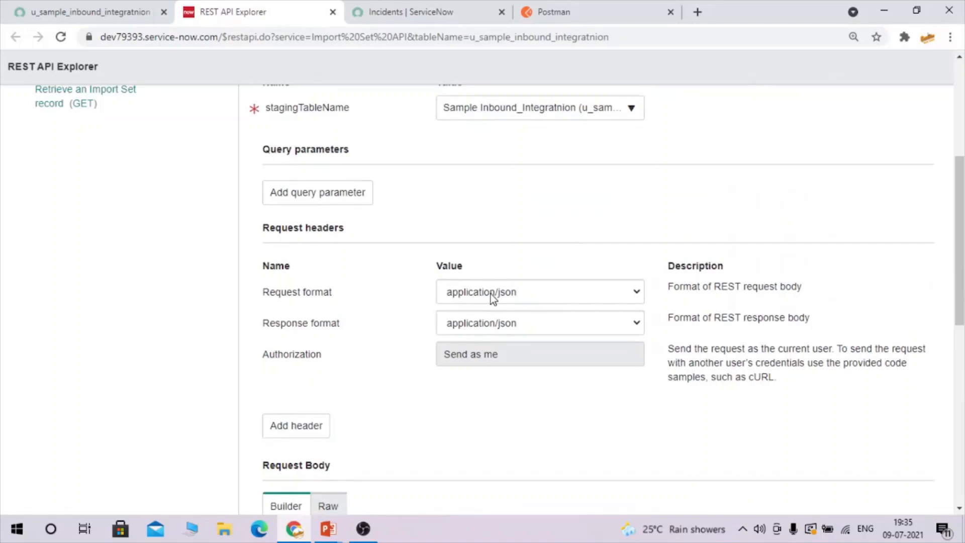
scroll(427, 352, down, 6)
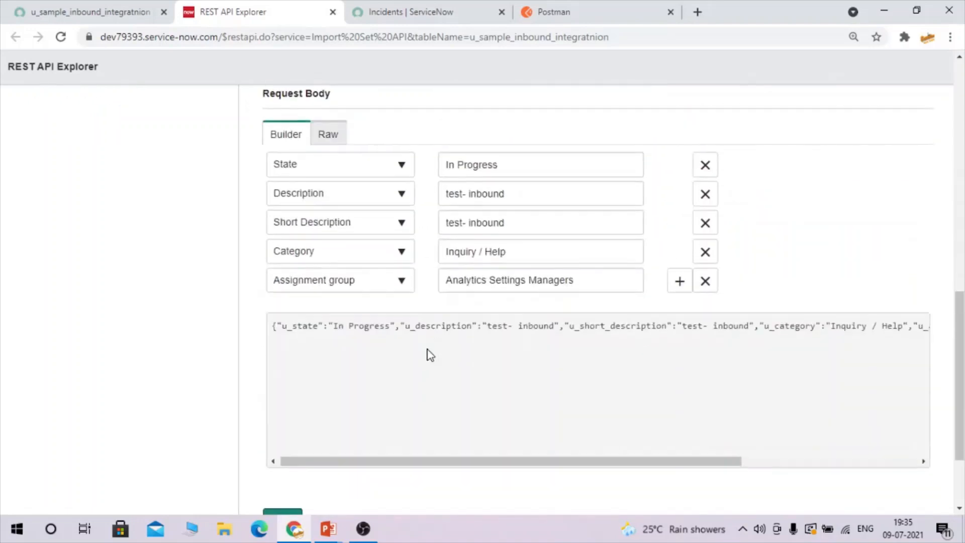
scroll(430, 355, down, 1)
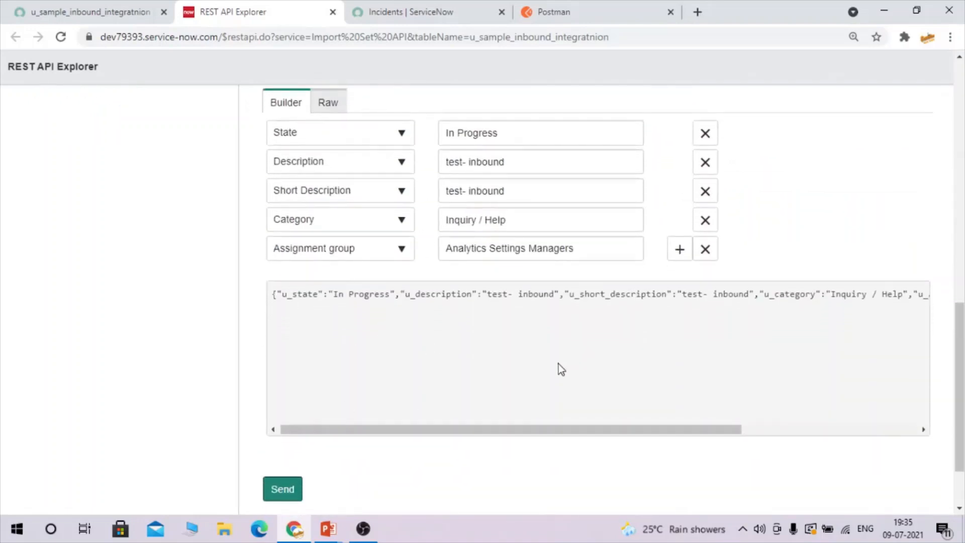
- Send the Import Set API POST request with the prepared body and confirm the data modification
scroll(663, 352, right, 5)
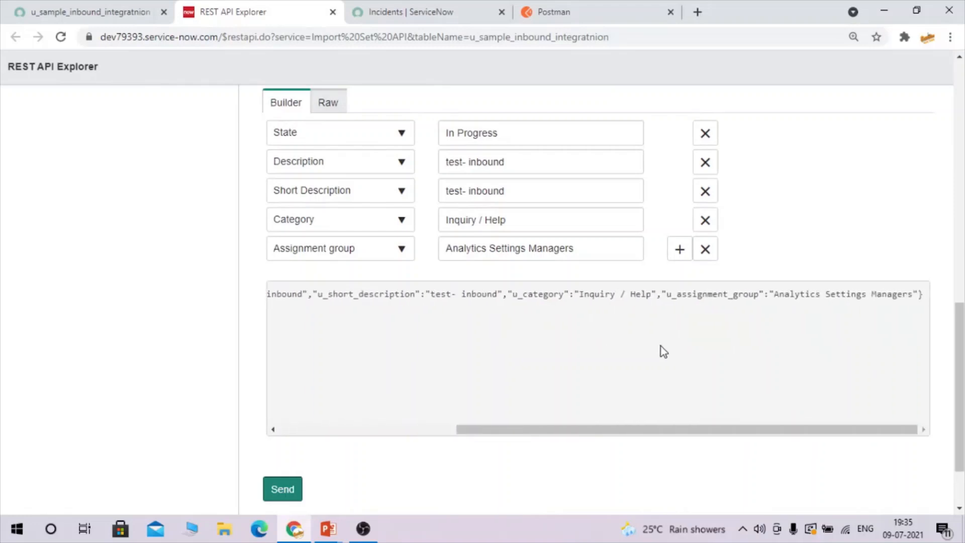
click(281, 490)
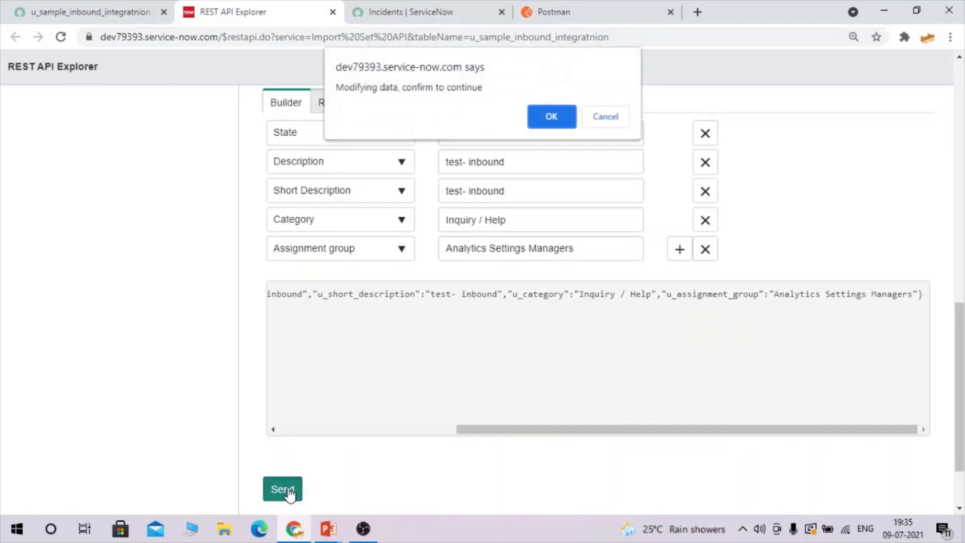
click(551, 116)
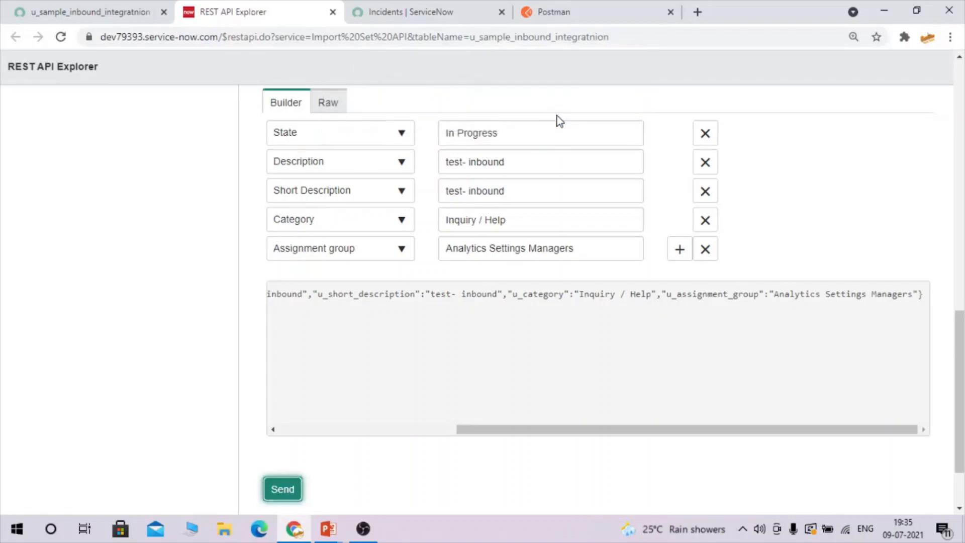
click(400, 3)
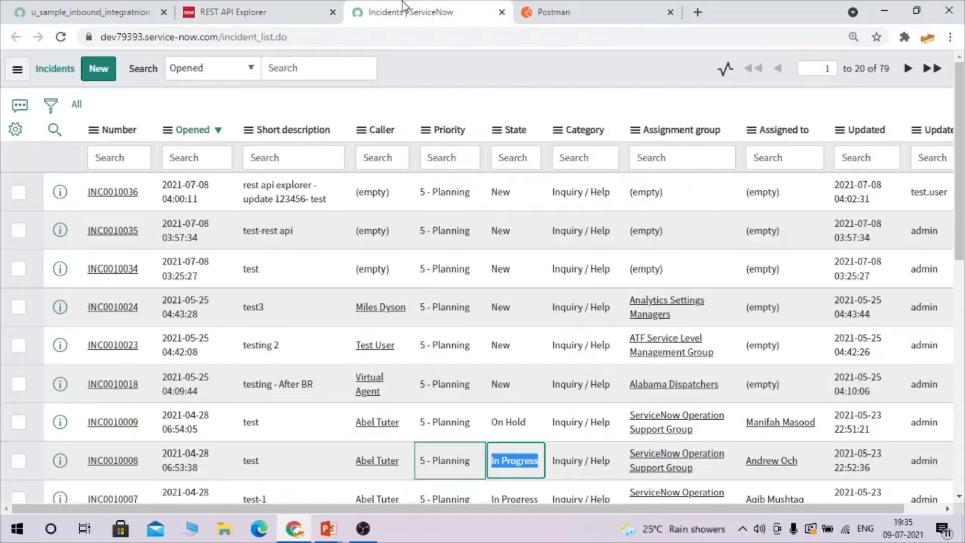
click(285, 6)
- Examine the sent request's HTTP method, endpoint URI and headers, and the status code of the response
scroll(539, 397, up, 10)
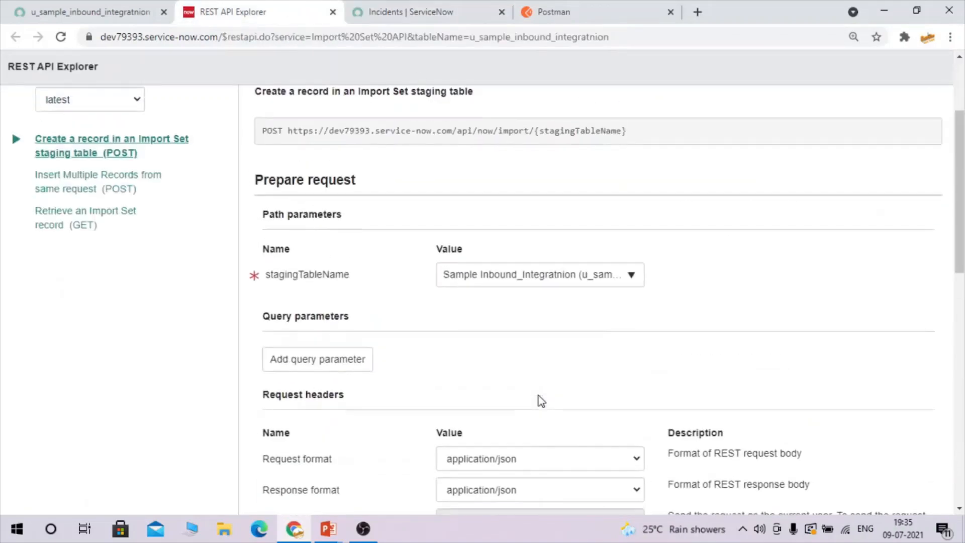
scroll(538, 396, down, 15)
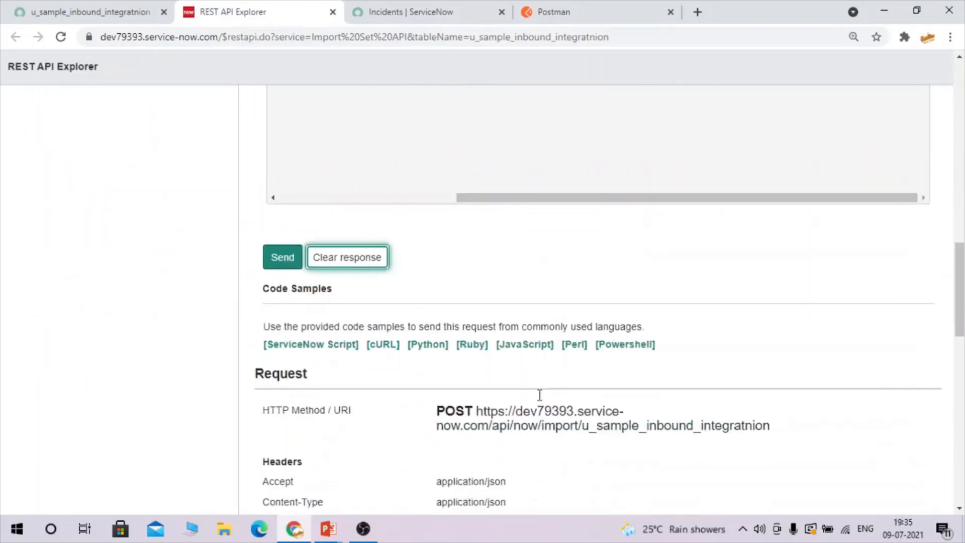
scroll(538, 398, up, 3)
scroll(654, 432, down, 5)
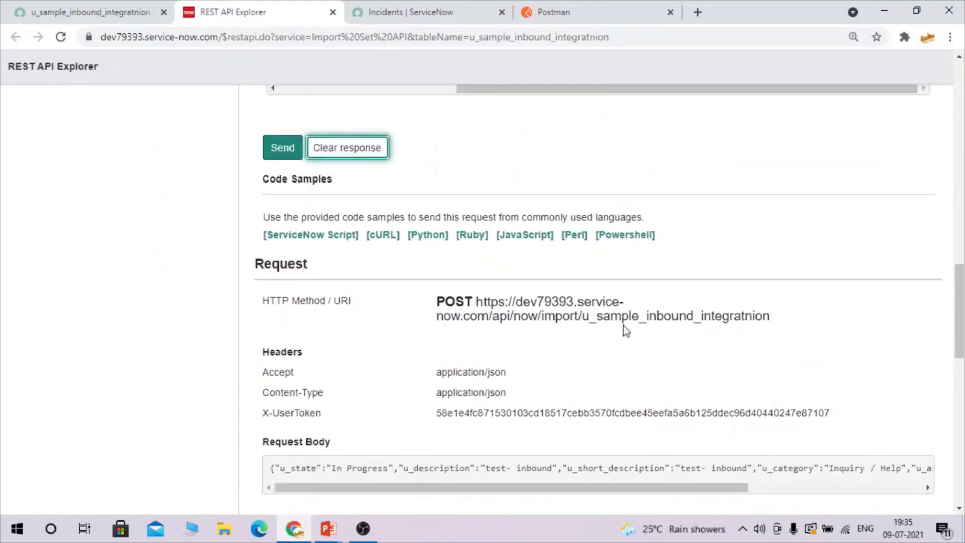
scroll(624, 328, down, 1)
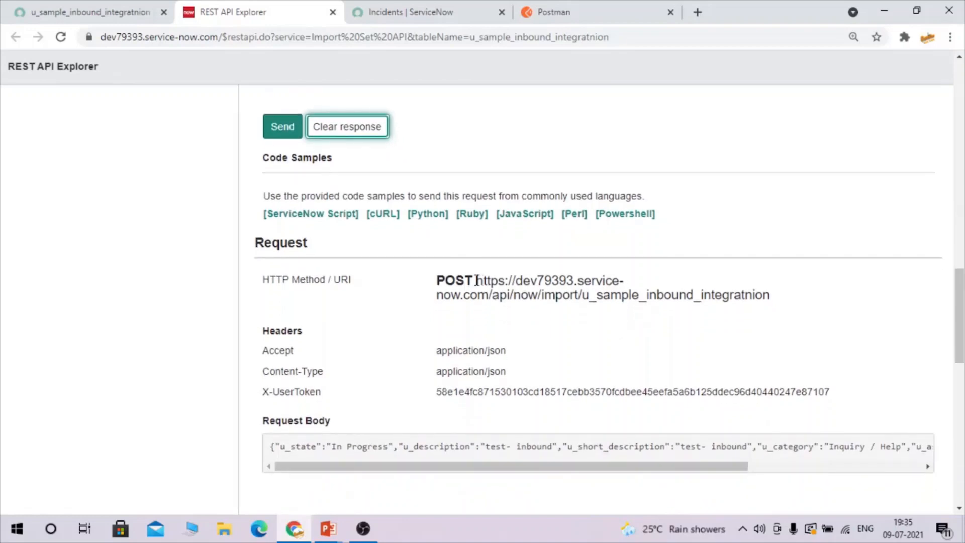
drag(477, 280, 777, 312)
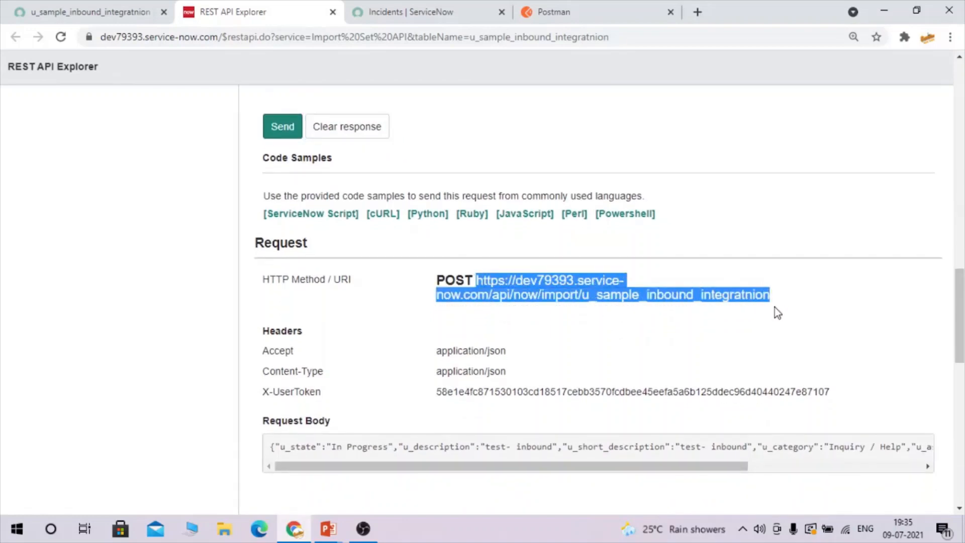
click(653, 319)
scroll(655, 319, down, 3)
scroll(656, 319, down, 1)
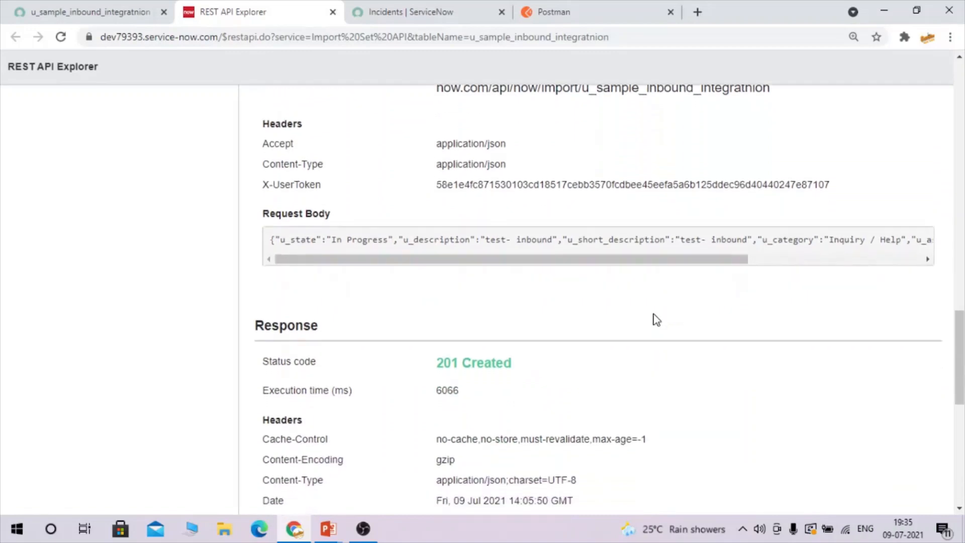
drag(437, 366, 511, 371)
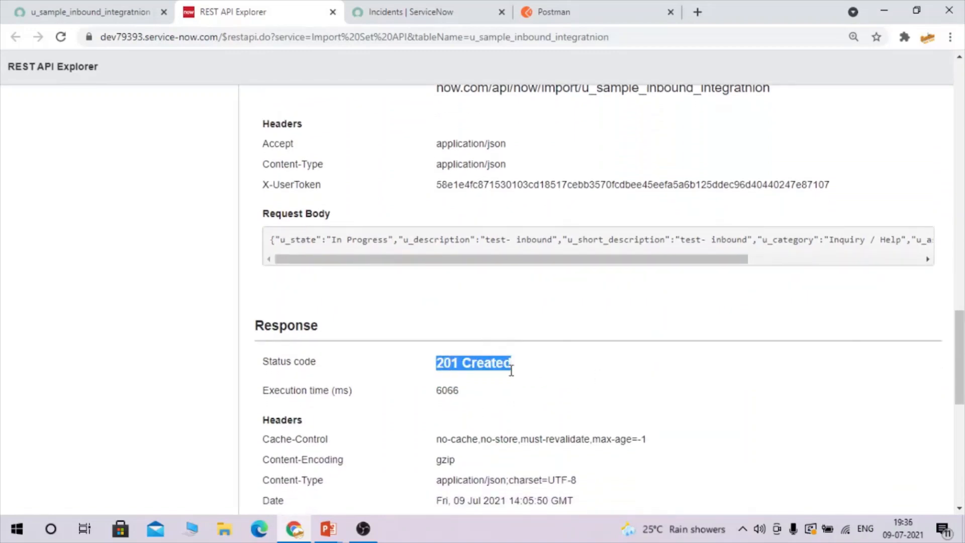
- Review the API method used, the response headers and the response body, including its import_set number
scroll(511, 371, up, 10)
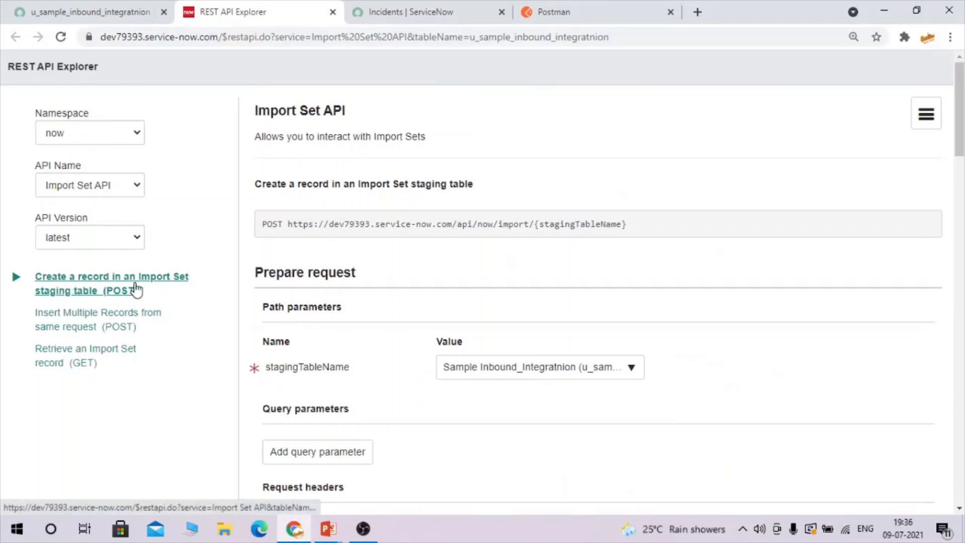
scroll(525, 384, down, 18)
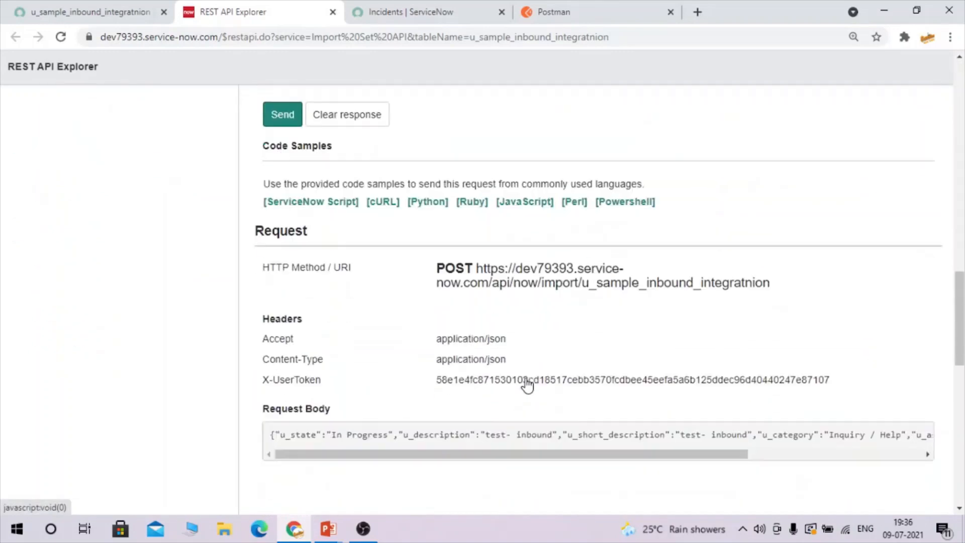
scroll(441, 410, down, 9)
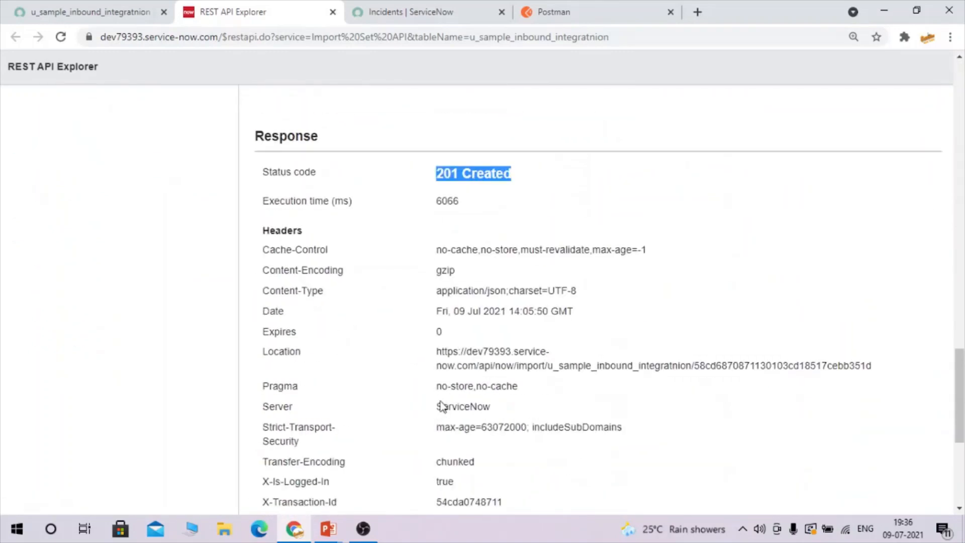
click(531, 184)
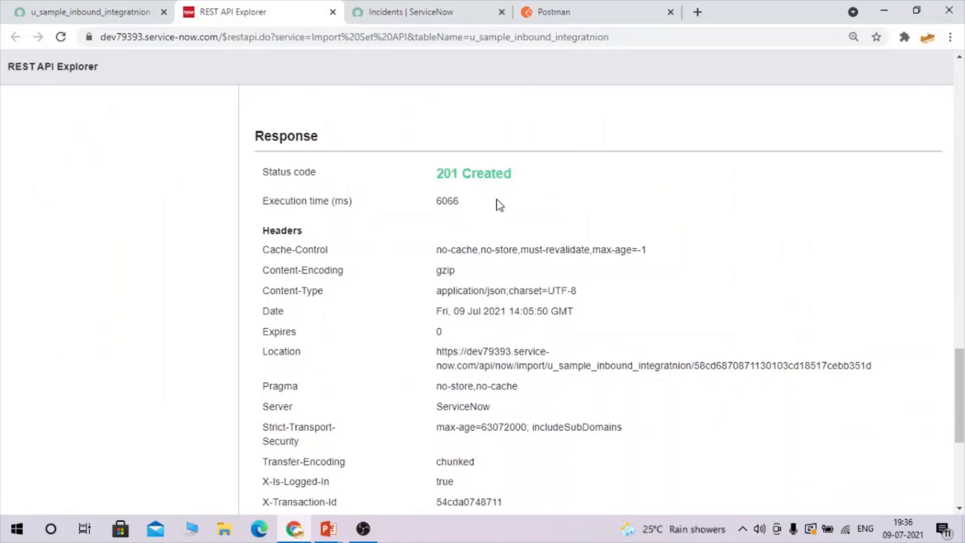
scroll(492, 186, down, 6)
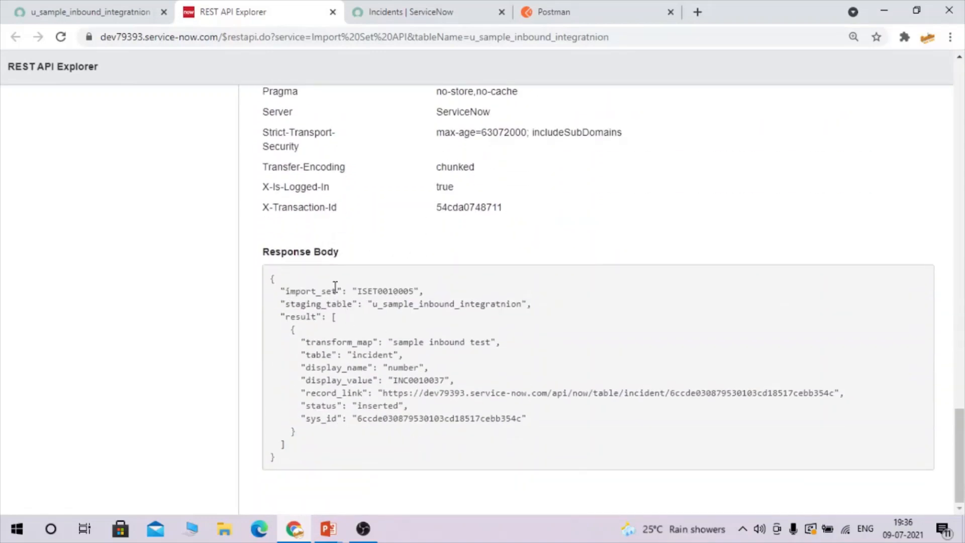
drag(286, 292, 377, 293)
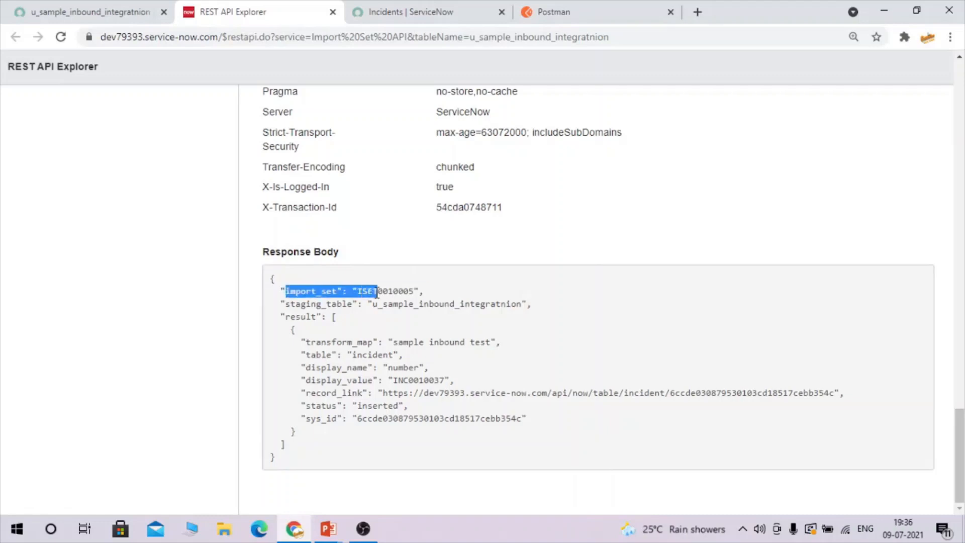
double_click(396, 290)
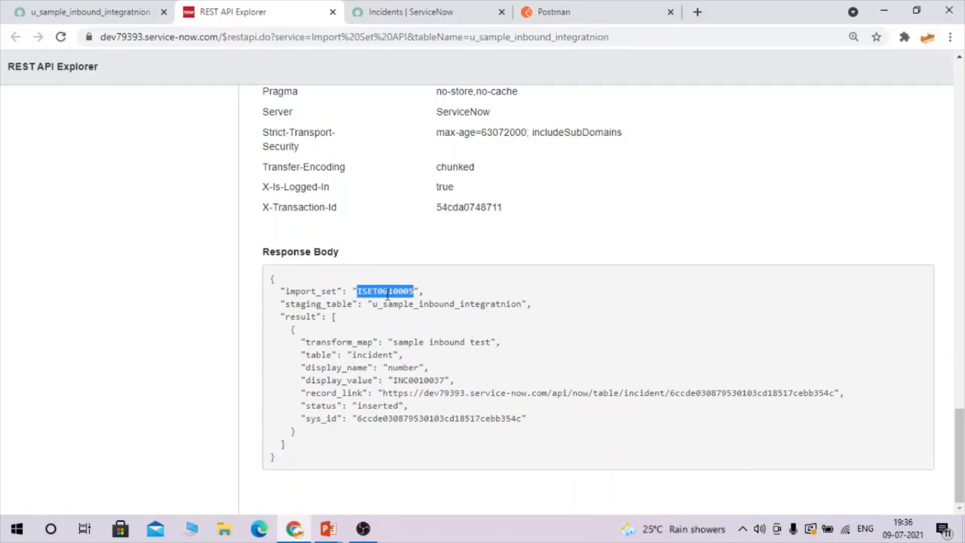
- Return to the ServiceNow web service page, filter the navigator for "import set" and open the Import Sets list
click(136, 13)
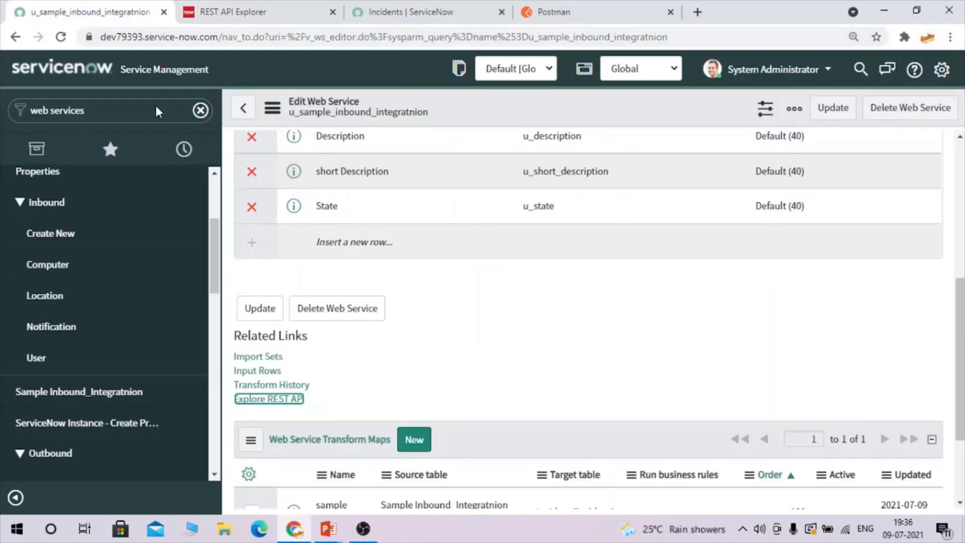
click(154, 113)
text(impor)
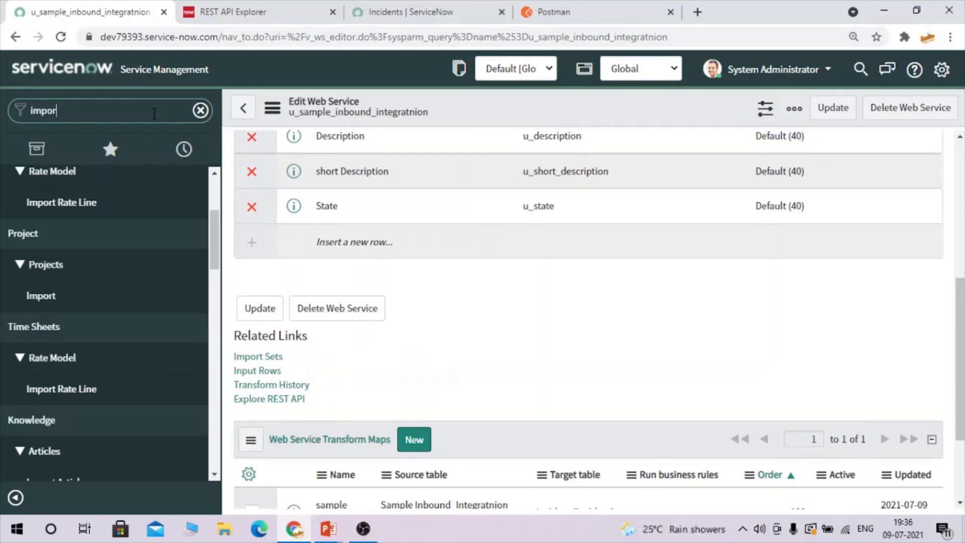
text(t set)
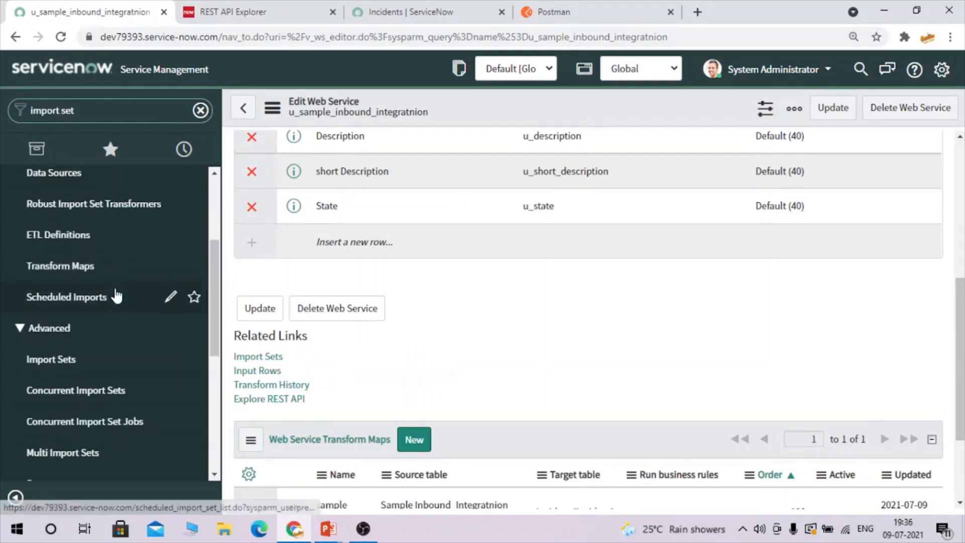
scroll(117, 297, down, 8)
scroll(116, 296, down, 1)
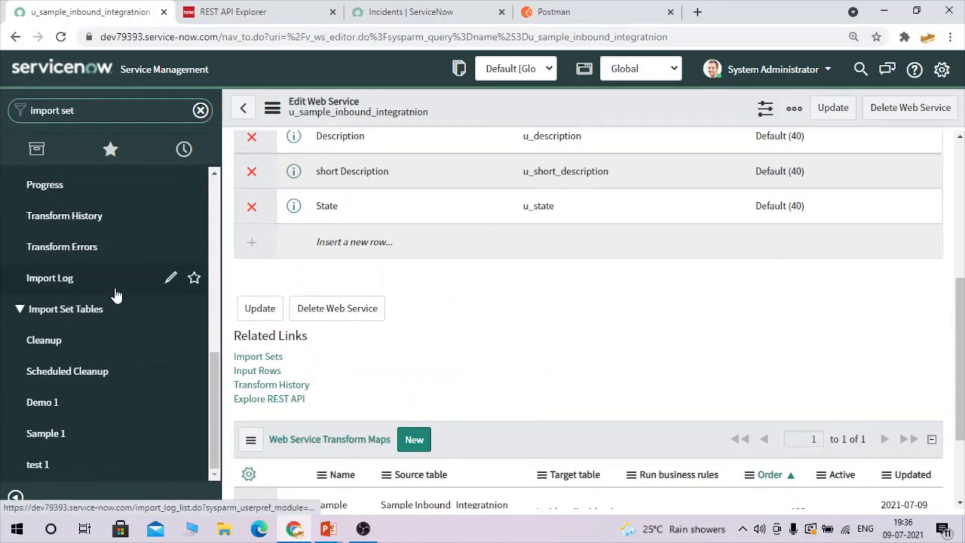
scroll(116, 297, up, 5)
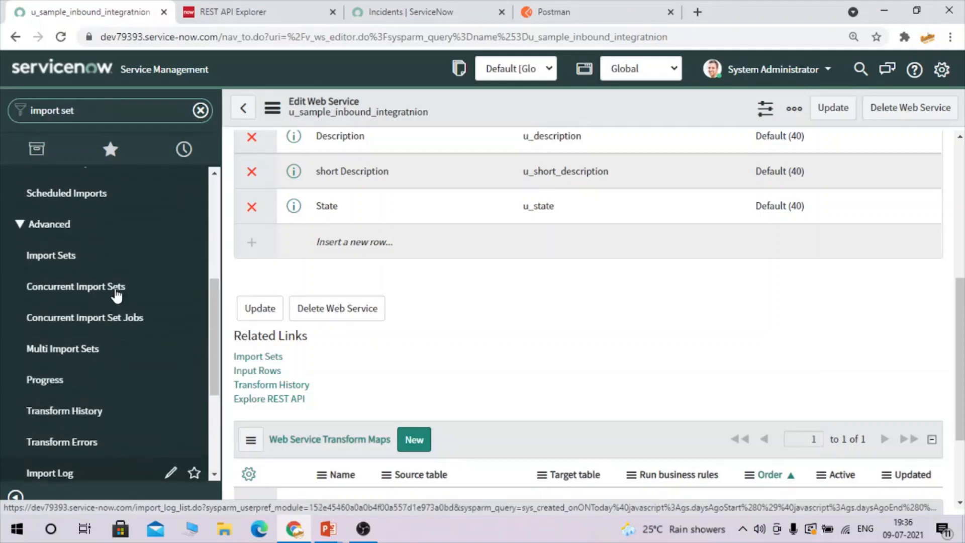
click(56, 296)
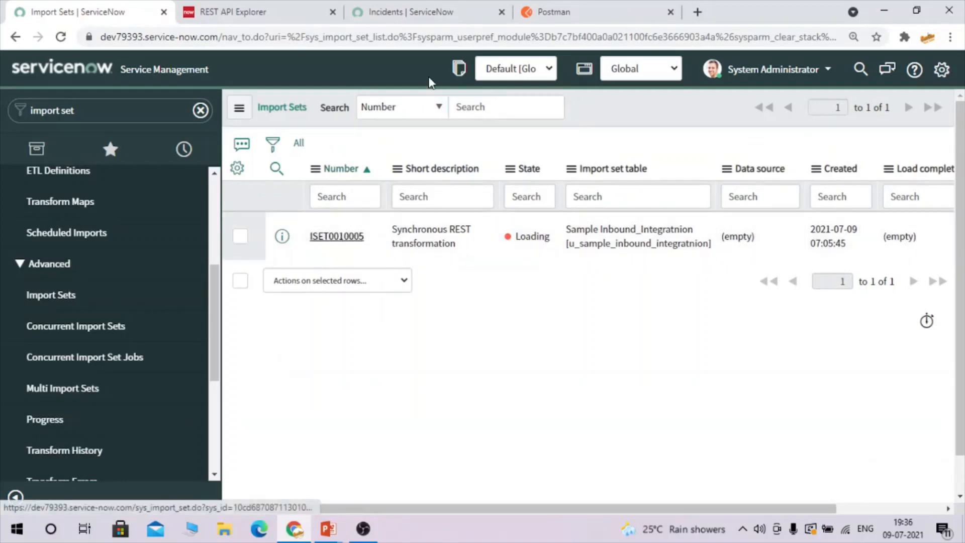
- Open import set ISET0010005 and inspect its Import Set Runs and Import Set Rows
click(336, 237)
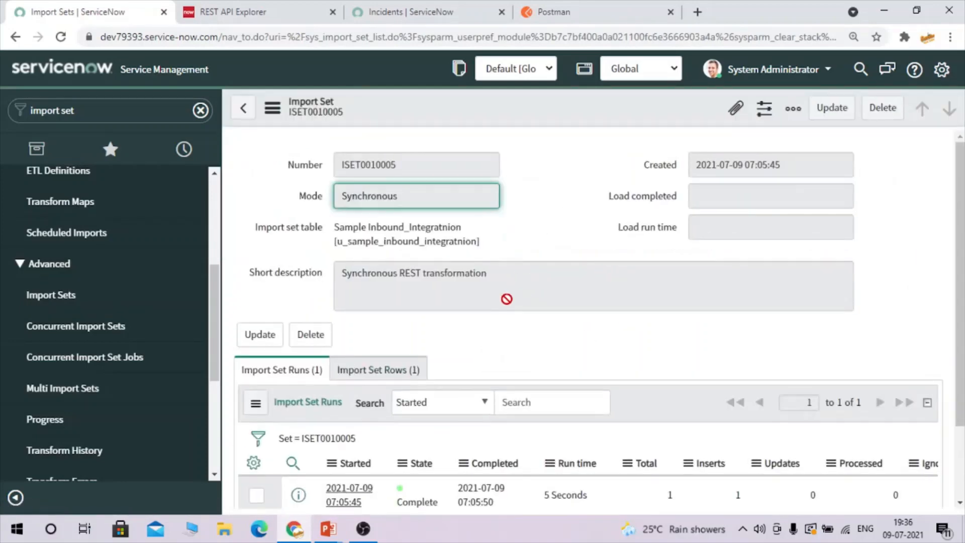
scroll(505, 294, down, 2)
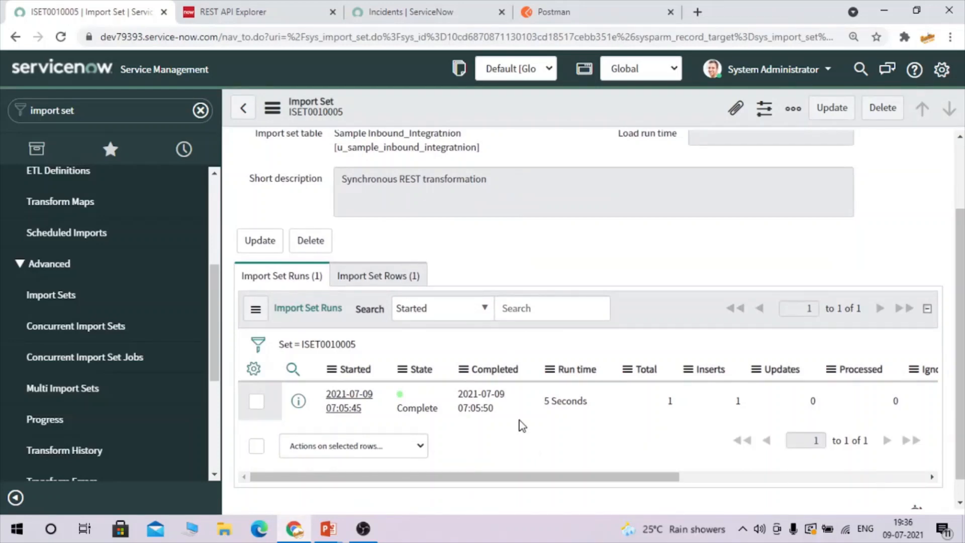
click(373, 277)
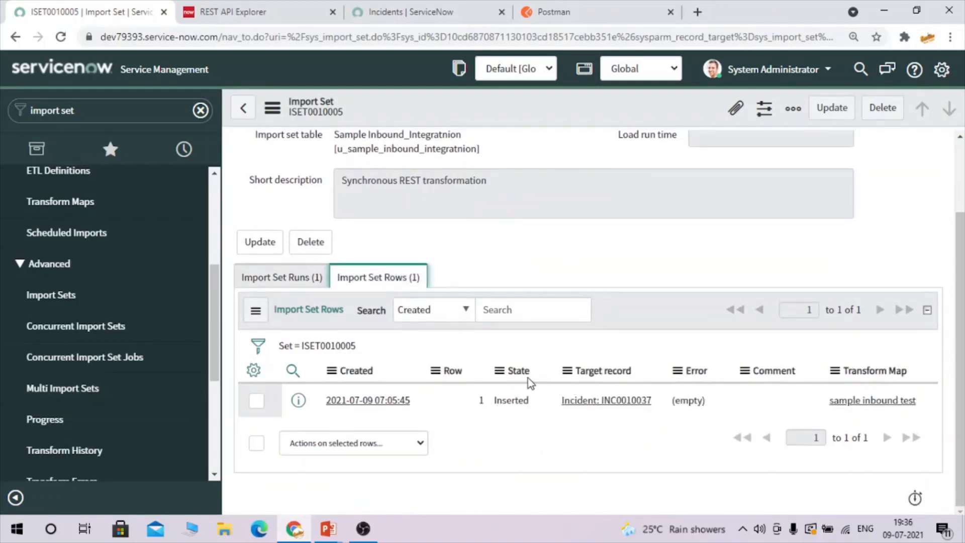
scroll(613, 322, up, 2)
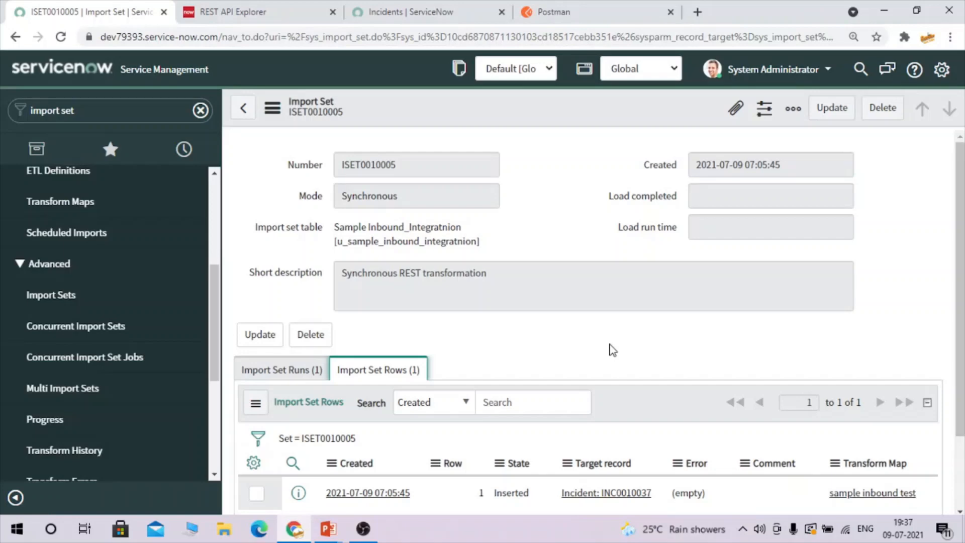
scroll(674, 344, down, 2)
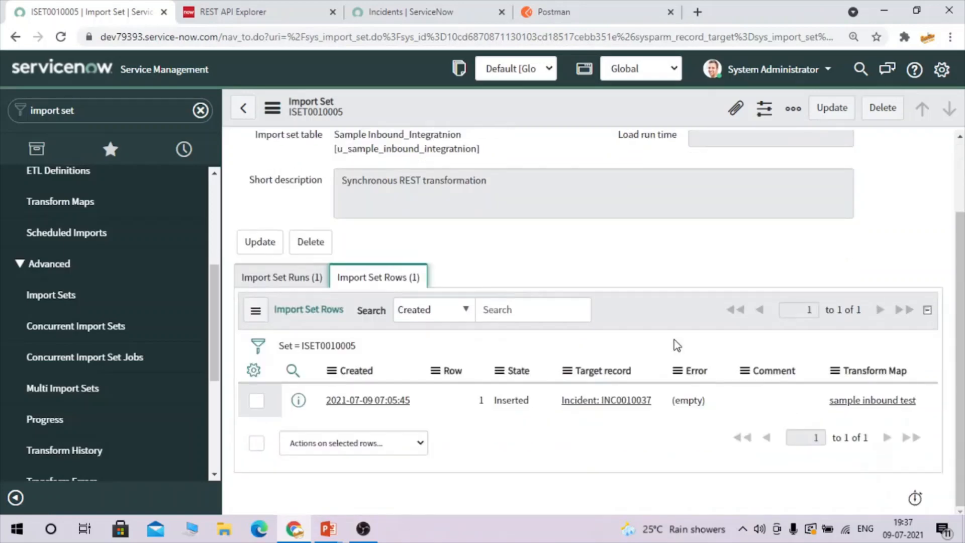
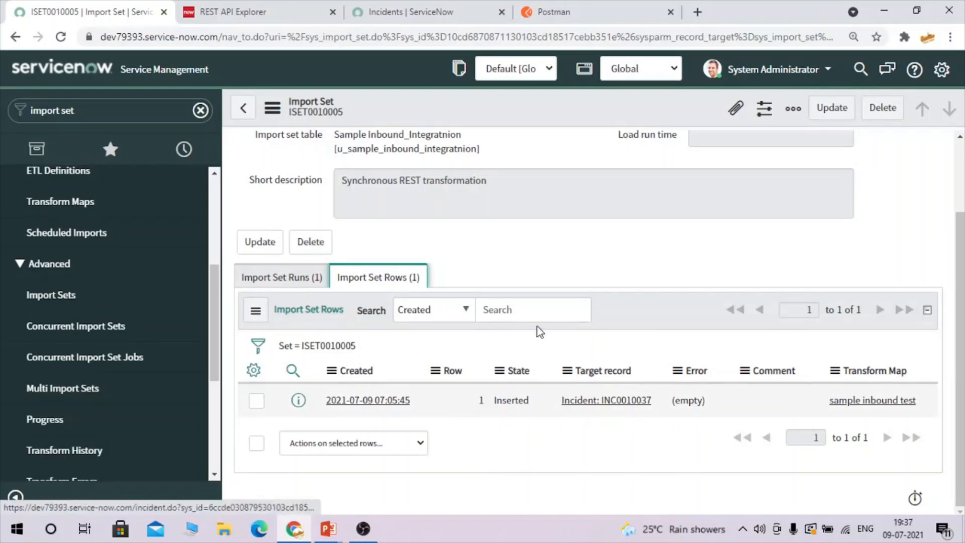
- Reload the Incidents list and copy the incident number INC0010037 from the import set row's target record
click(397, 12)
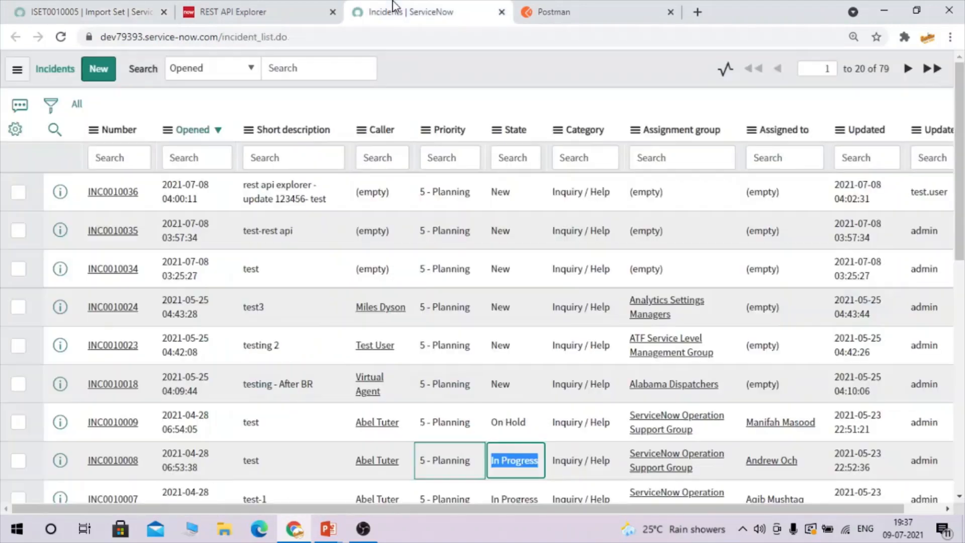
click(60, 37)
click(80, 6)
drag(656, 402, 608, 405)
click(606, 414)
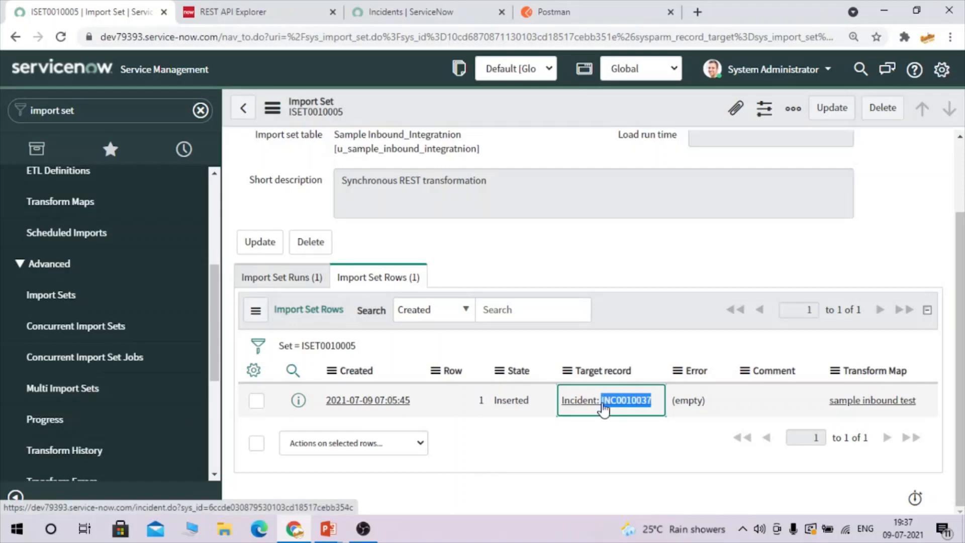
- Filter the Incidents list by the number INC0010037 and open that incident in a new browser tab
click(456, 7)
click(145, 158)
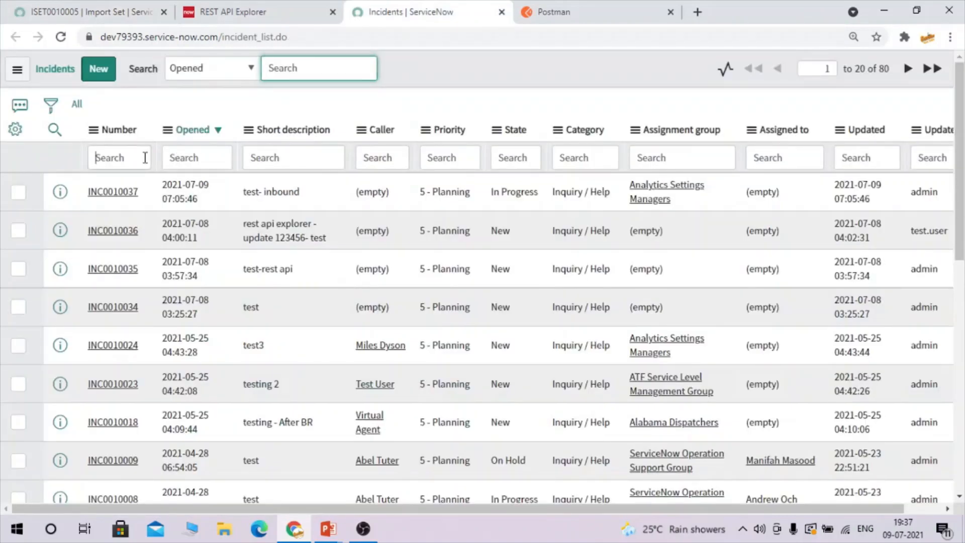
text(INC0010037)
key(Return)
double_click(298, 194)
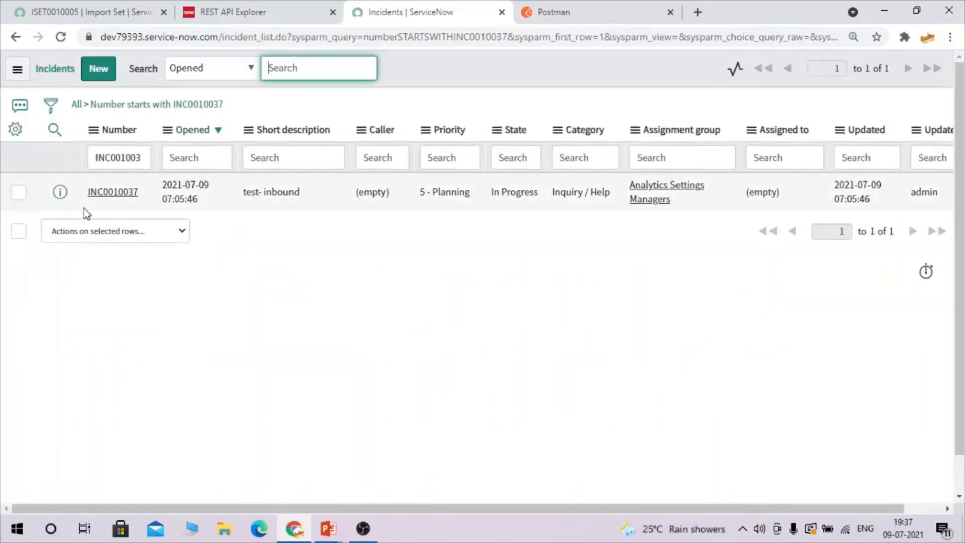
ctrl+click(103, 194)
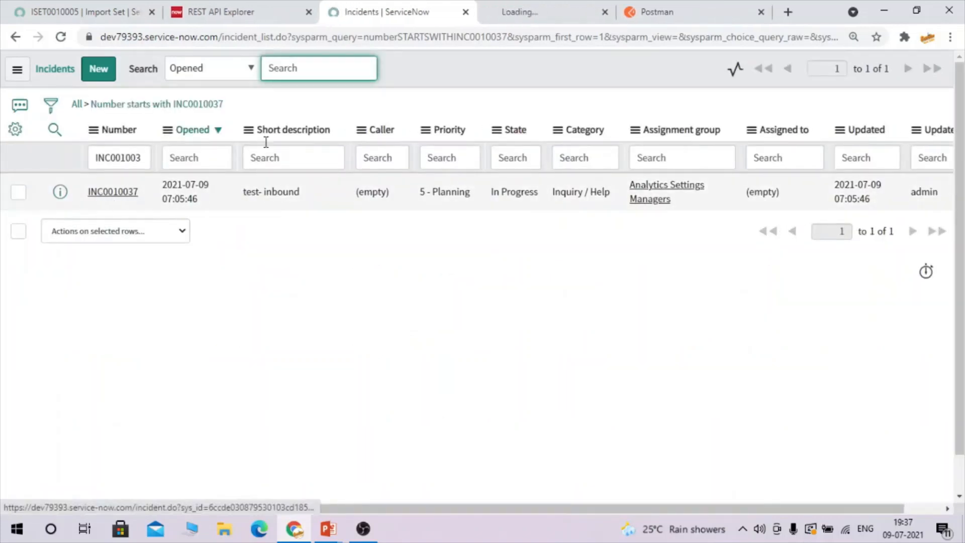
- Examine incident INC0010037 and verify its short description, description, assignment group and category
click(520, 7)
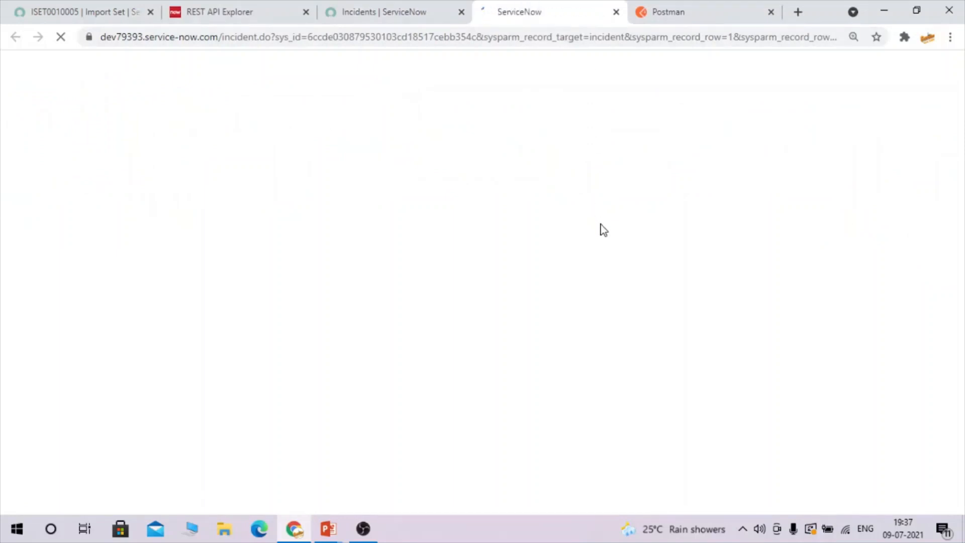
click(194, 7)
click(551, 7)
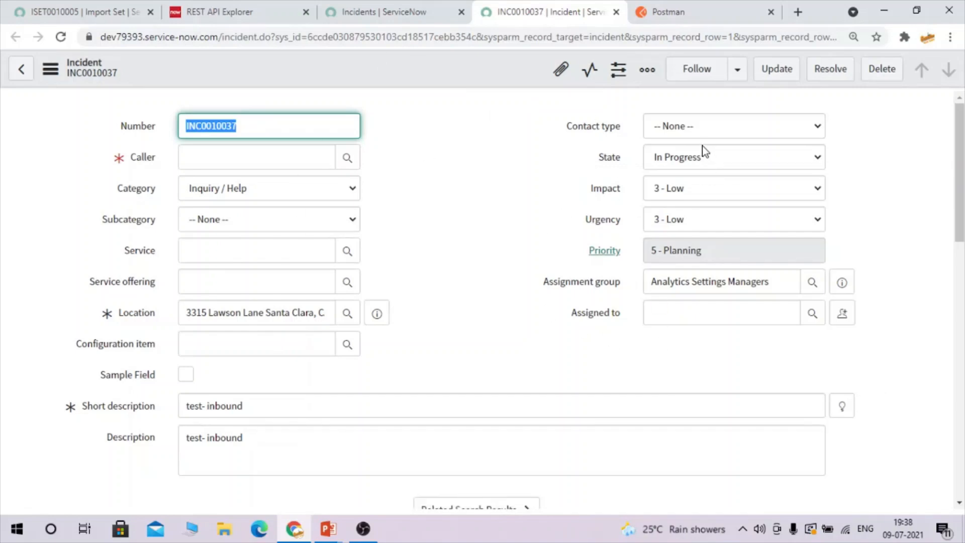
click(138, 416)
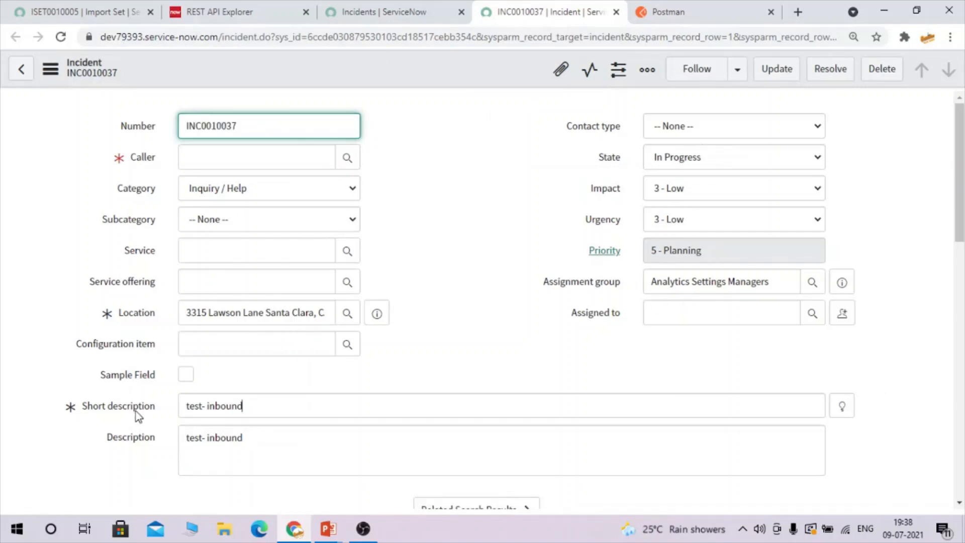
drag(244, 407, 136, 411)
drag(250, 439, 133, 439)
drag(776, 288, 488, 294)
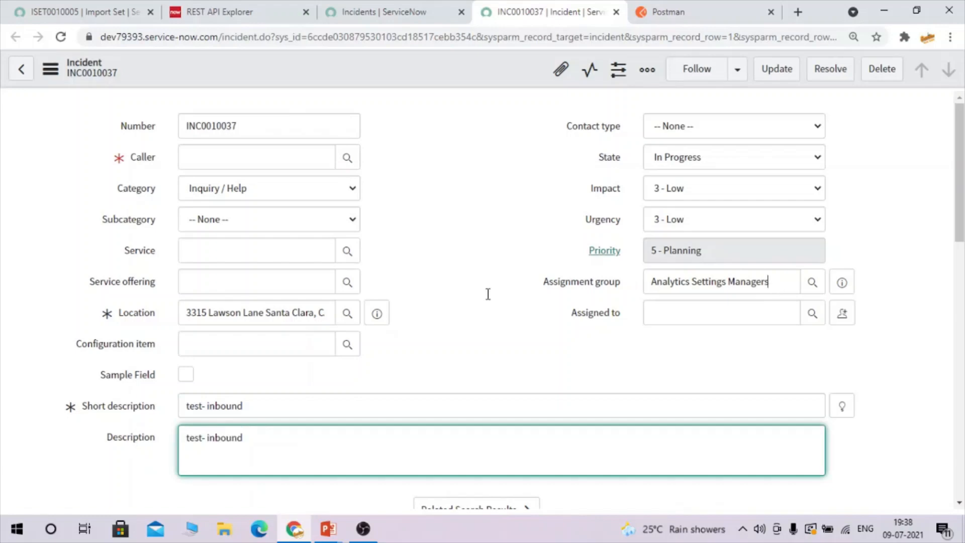
drag(256, 195, 140, 199)
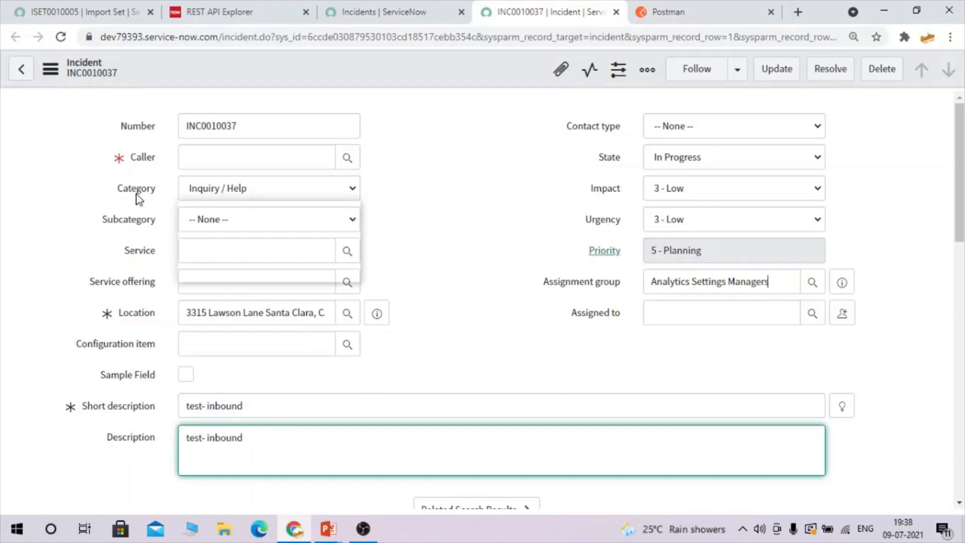
click(519, 196)
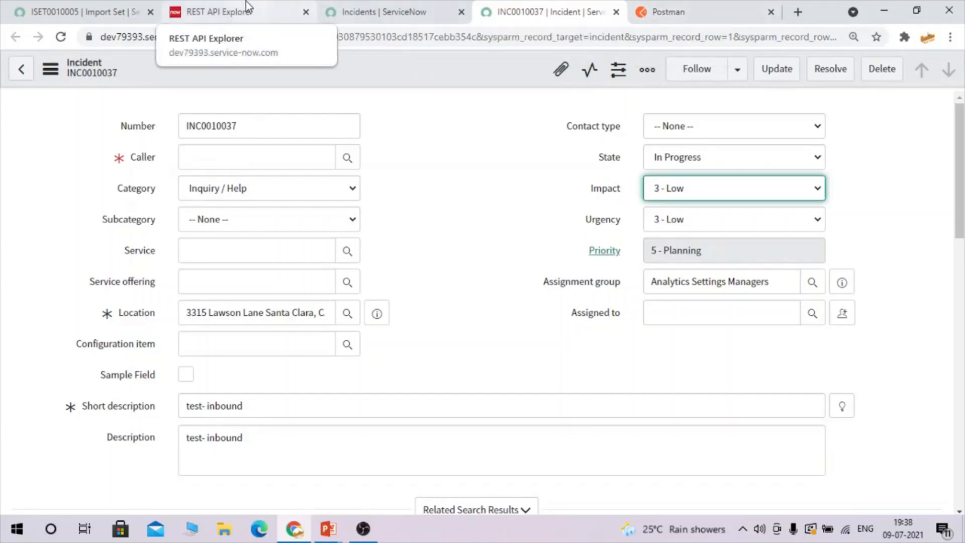
- Copy the request URI from the Request section of the REST API Explorer for use in Postman
click(669, 11)
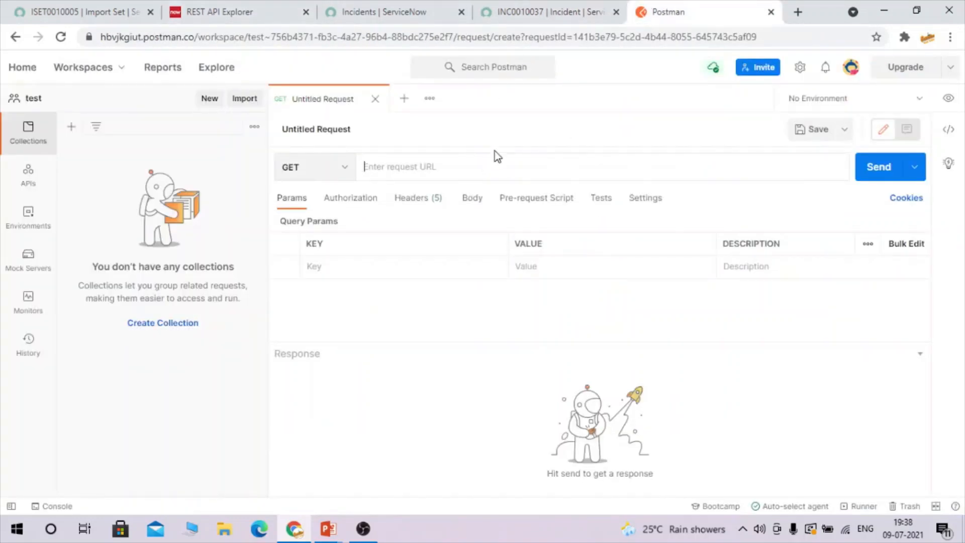
click(222, 12)
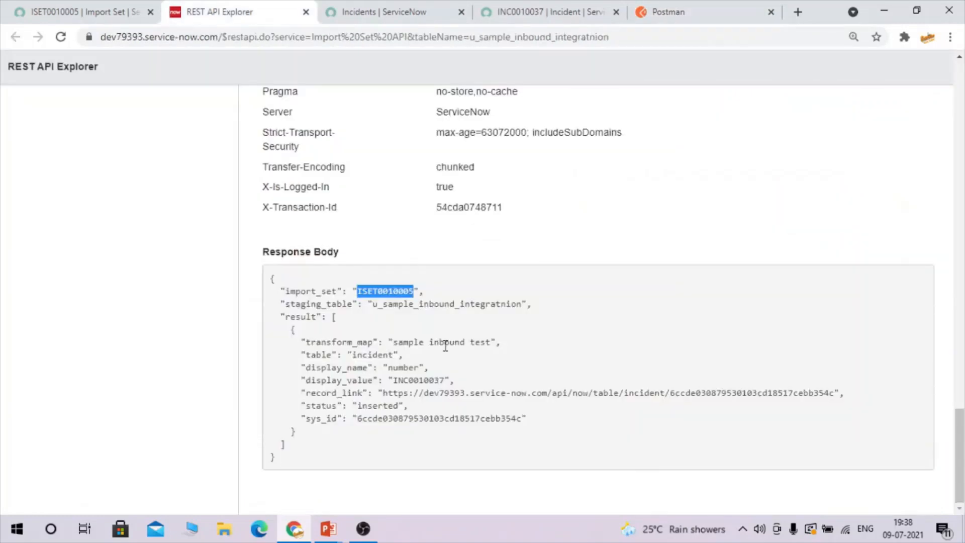
scroll(485, 258, up, 5)
scroll(486, 258, up, 9)
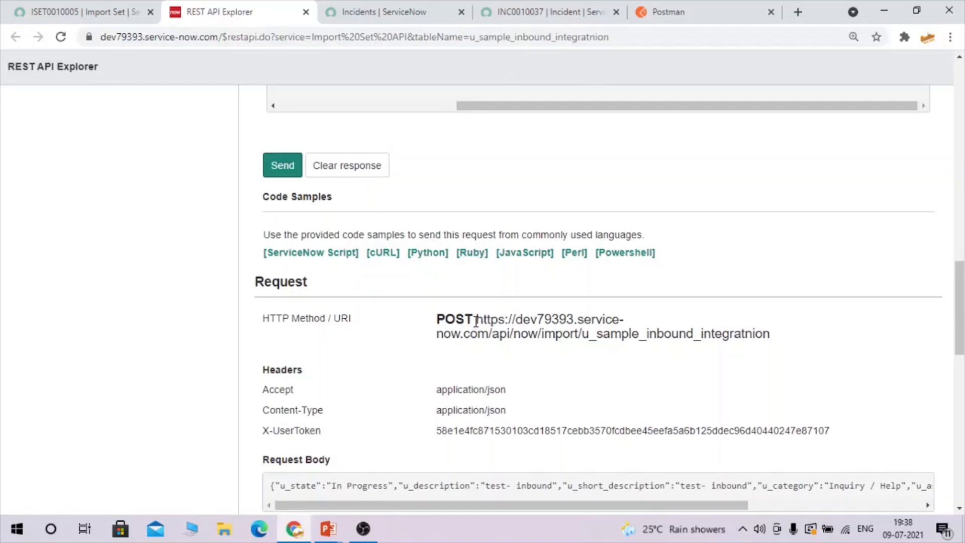
drag(476, 319, 772, 340)
key(ctrl+c)
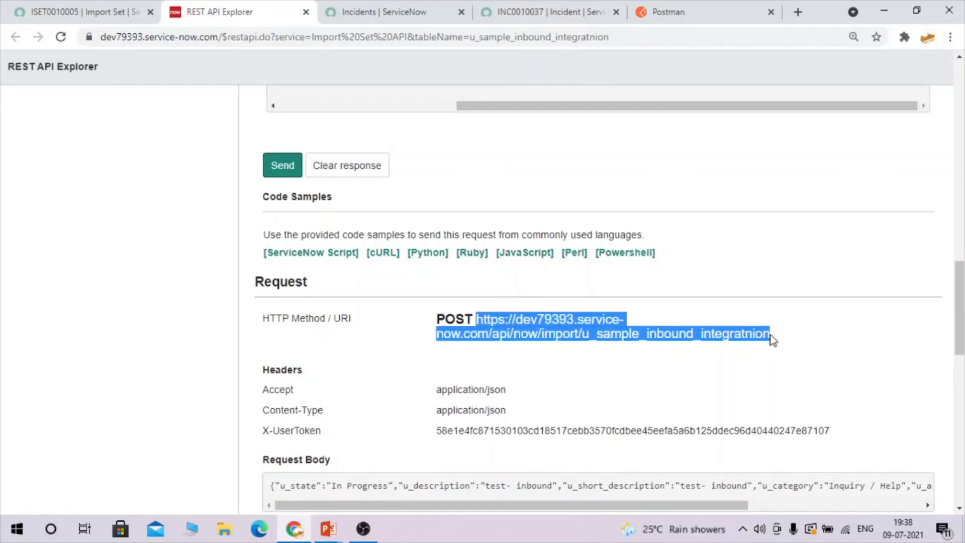
click(536, 361)
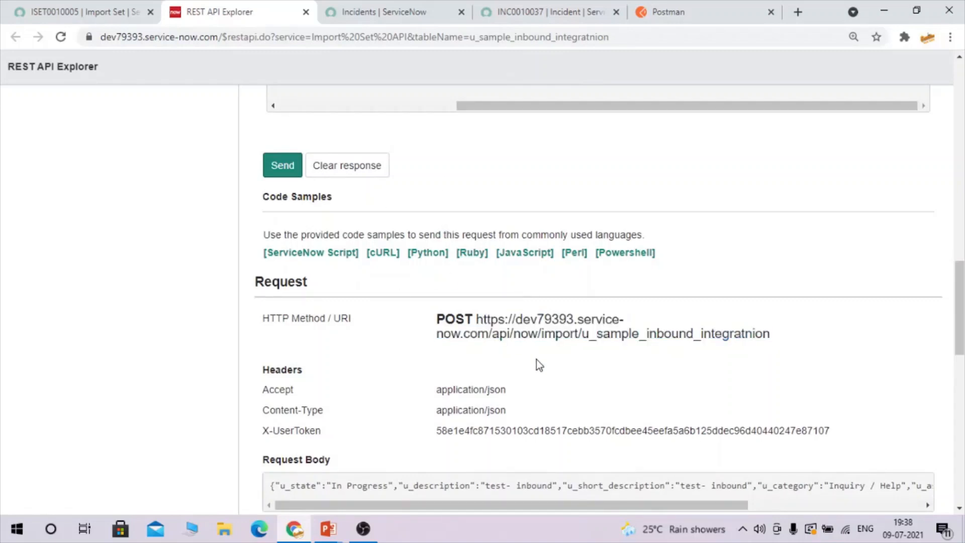
click(667, 9)
click(384, 166)
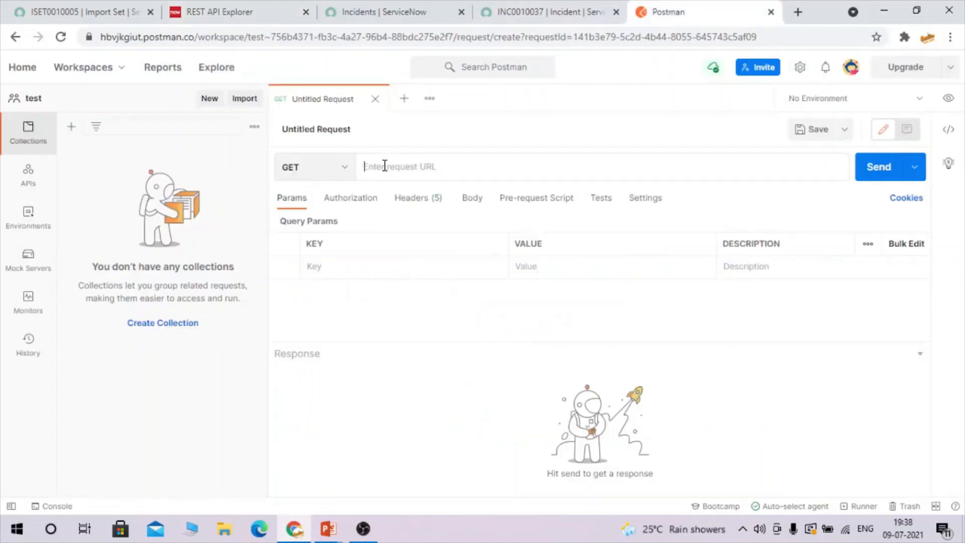
click(245, 8)
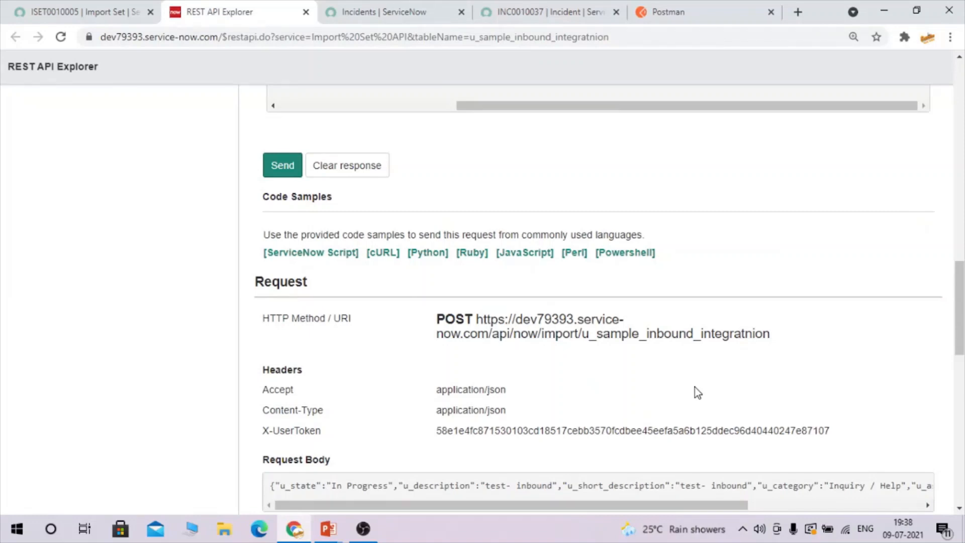
drag(776, 339, 485, 322)
click(681, 10)
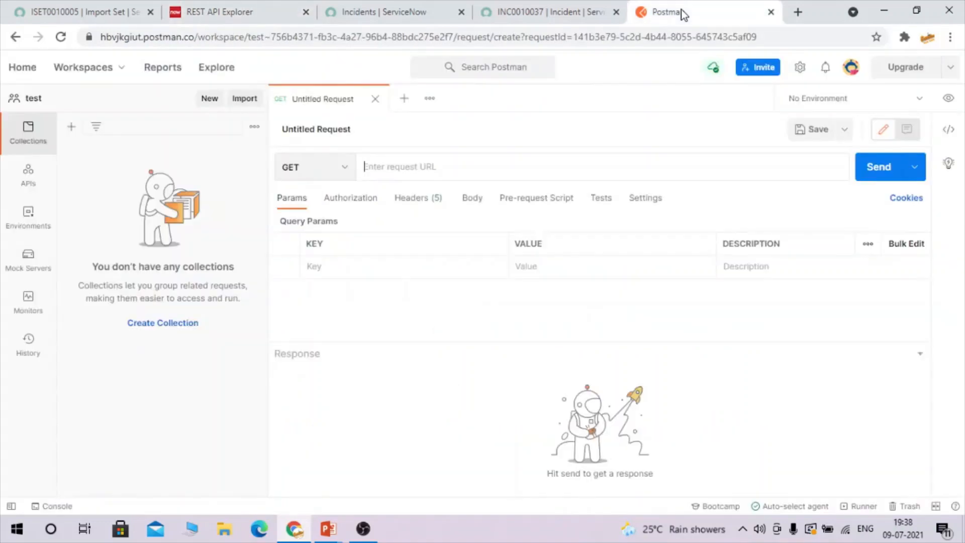
click(475, 166)
key(ctrl+v)
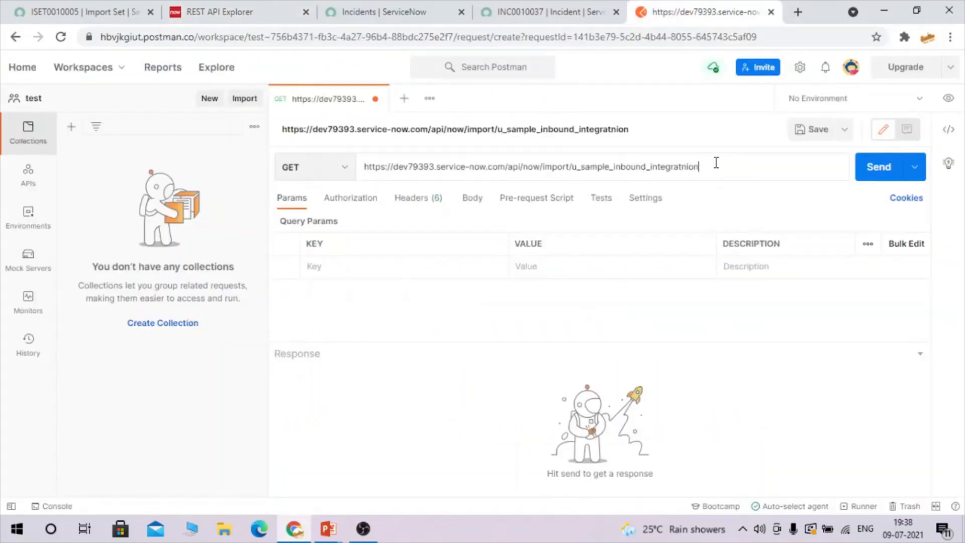
click(330, 167)
click(310, 220)
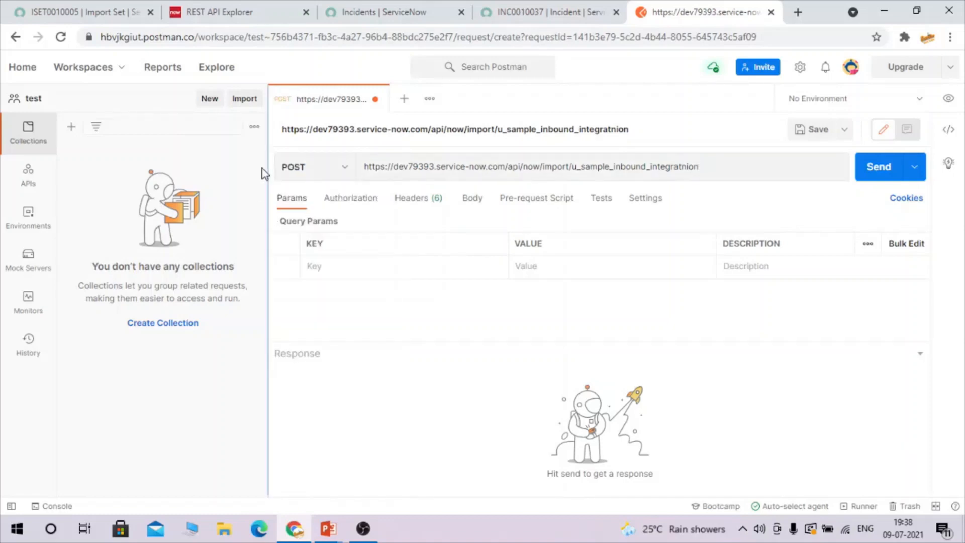
- Set the request's authorization to Basic Auth with username test.user and enter the account password
click(367, 200)
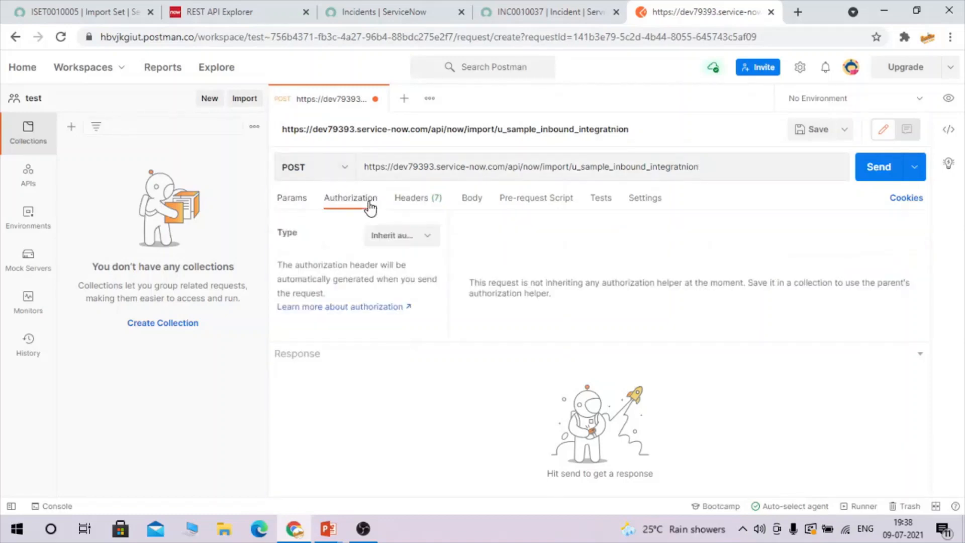
click(429, 235)
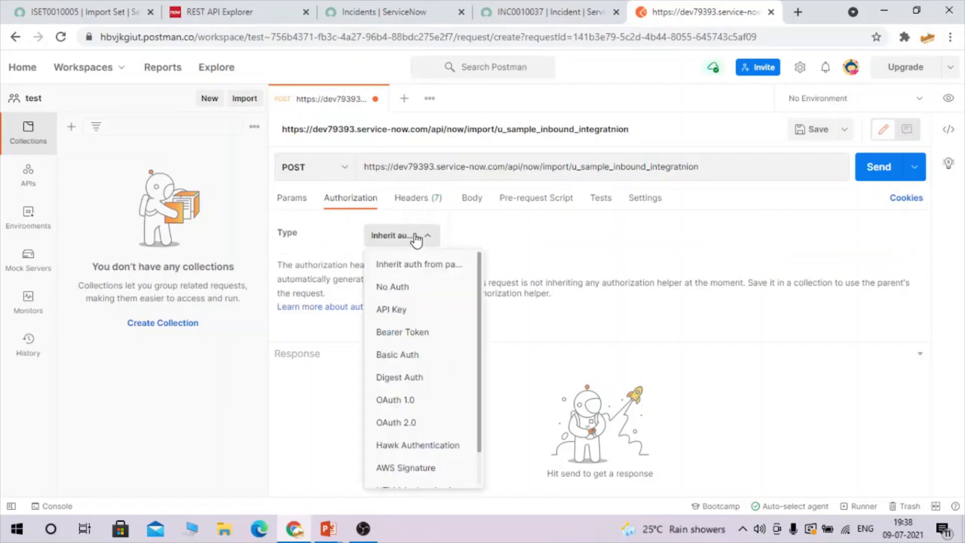
click(415, 355)
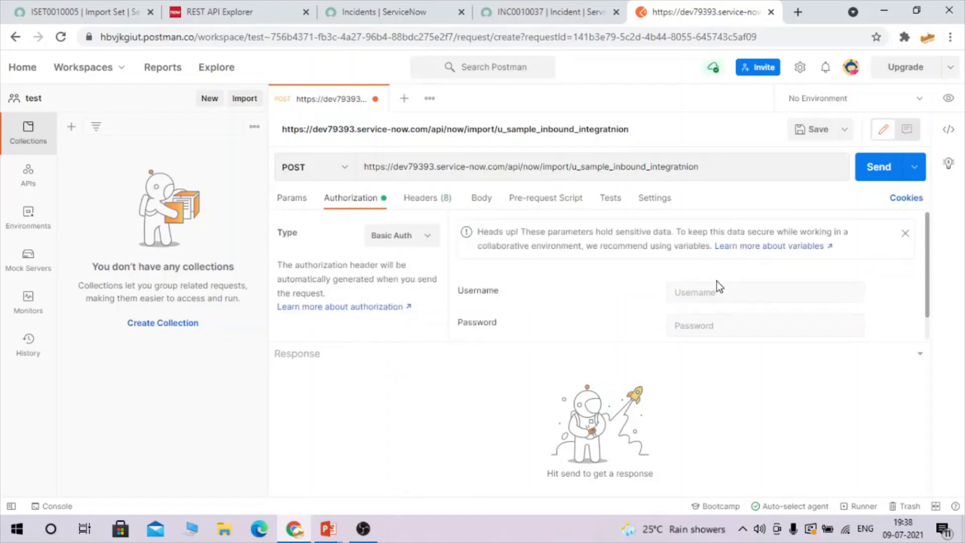
click(706, 292)
text(test.user)
drag(730, 290, 644, 306)
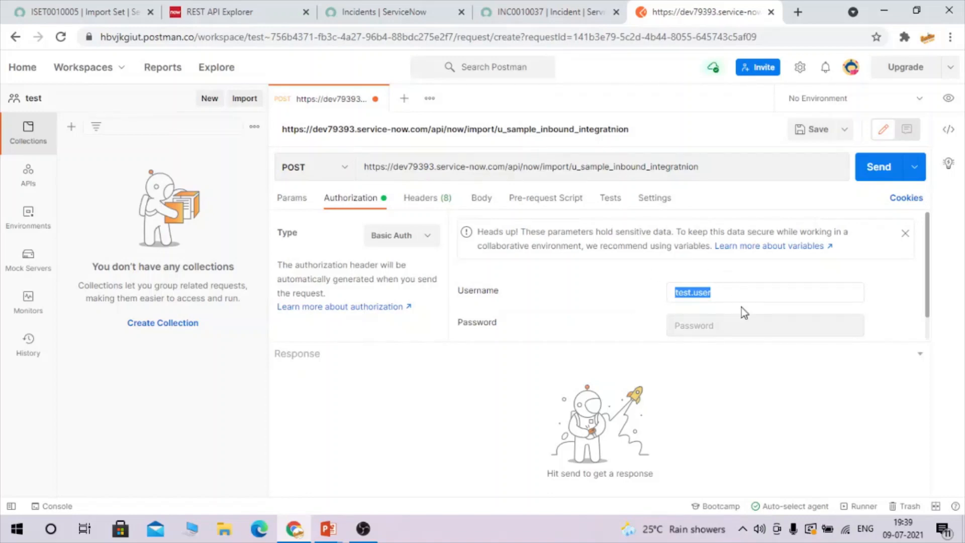
click(683, 325)
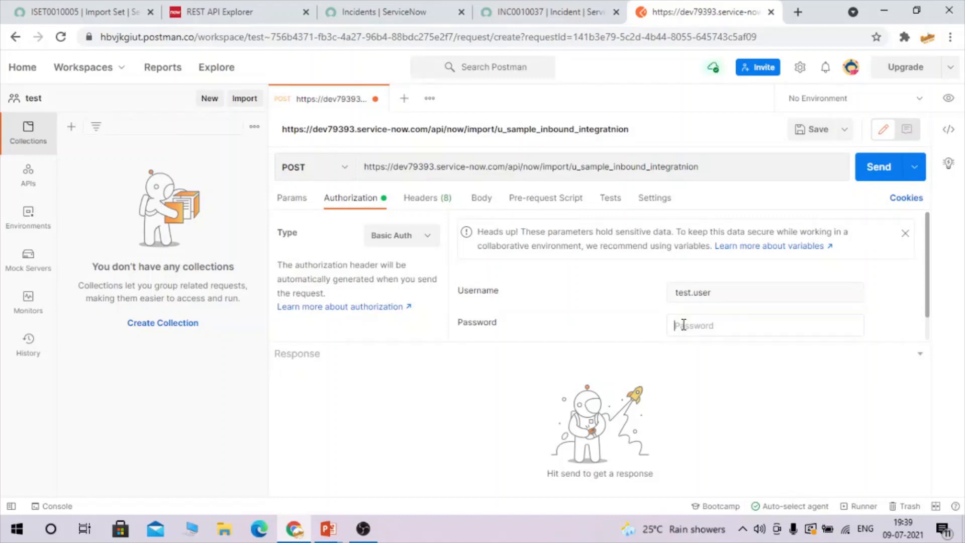
text(••)
- Set the request body type to raw and send the POST request
click(282, 201)
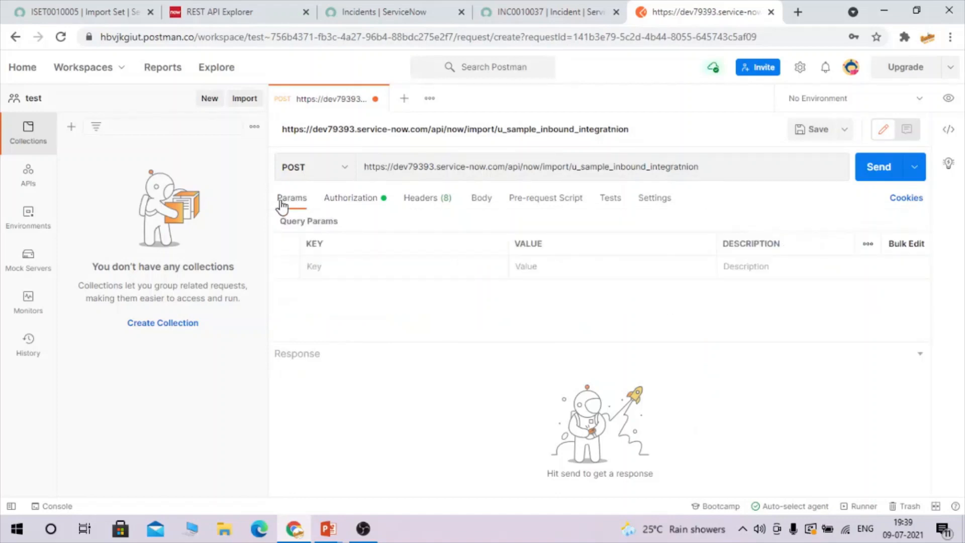
click(431, 202)
click(479, 199)
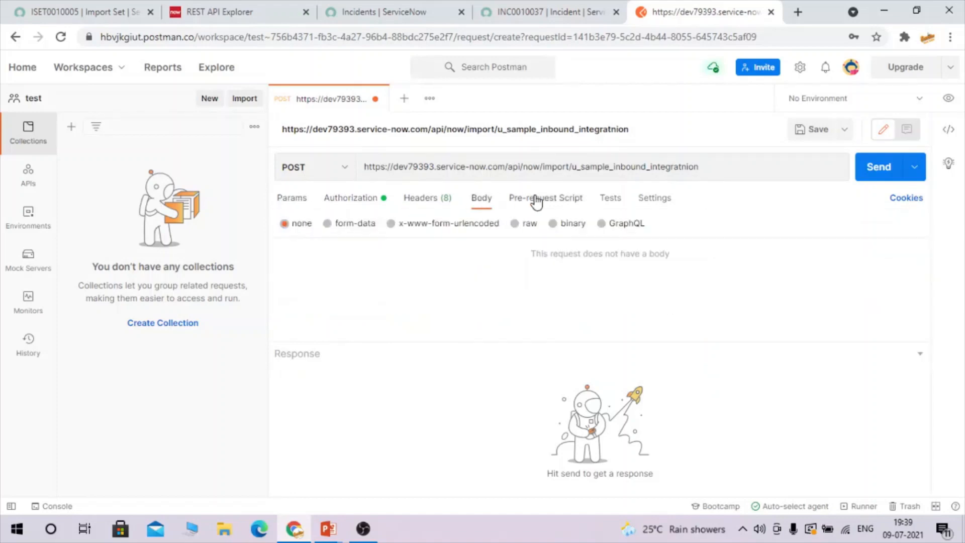
click(514, 224)
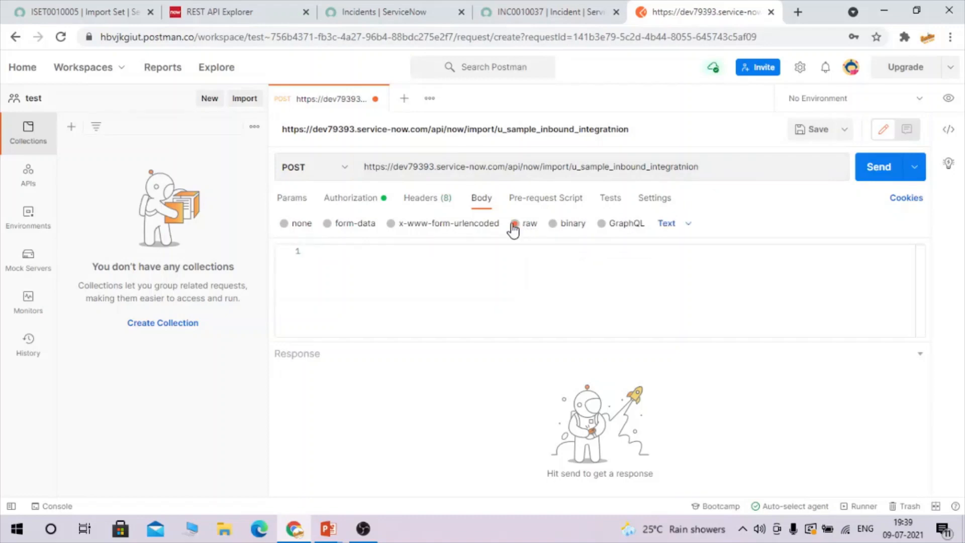
click(894, 173)
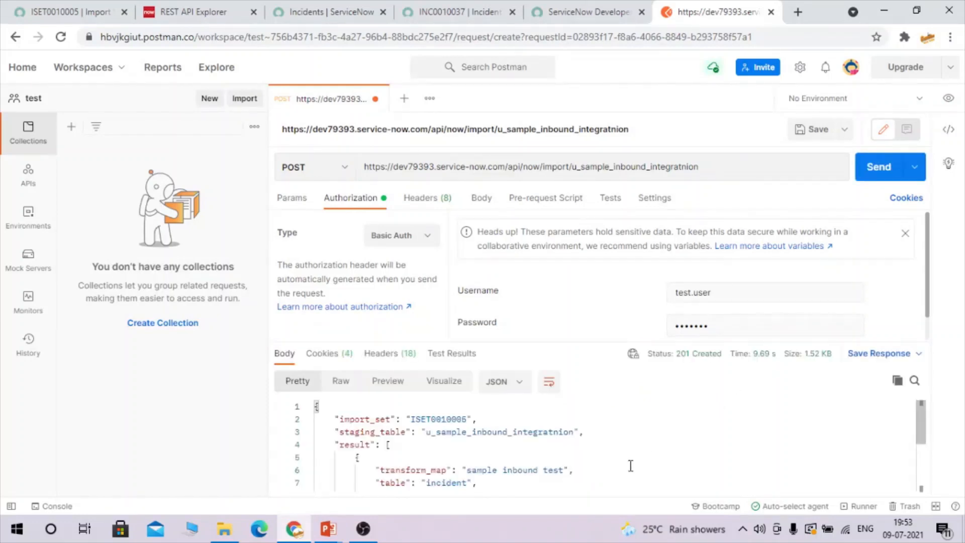
- Copy incident number INC0010038 from the Postman response and filter the ServiceNow Incidents list by it
scroll(630, 465, down, 3)
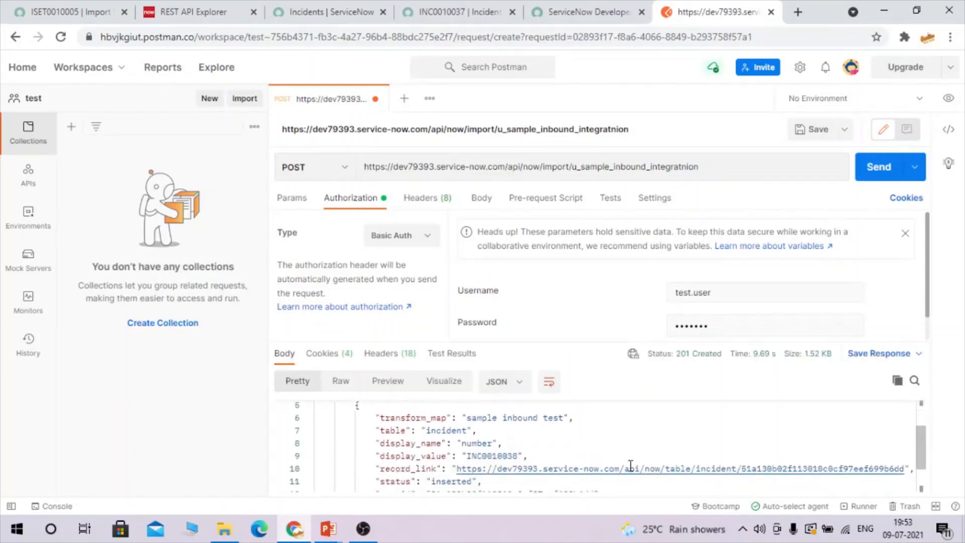
double_click(486, 456)
key(ctrl+c)
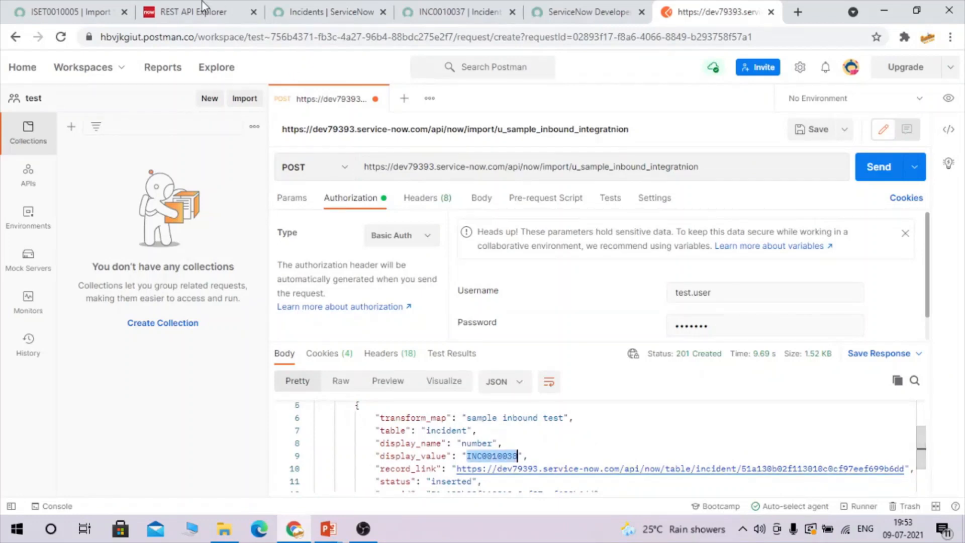
click(183, 8)
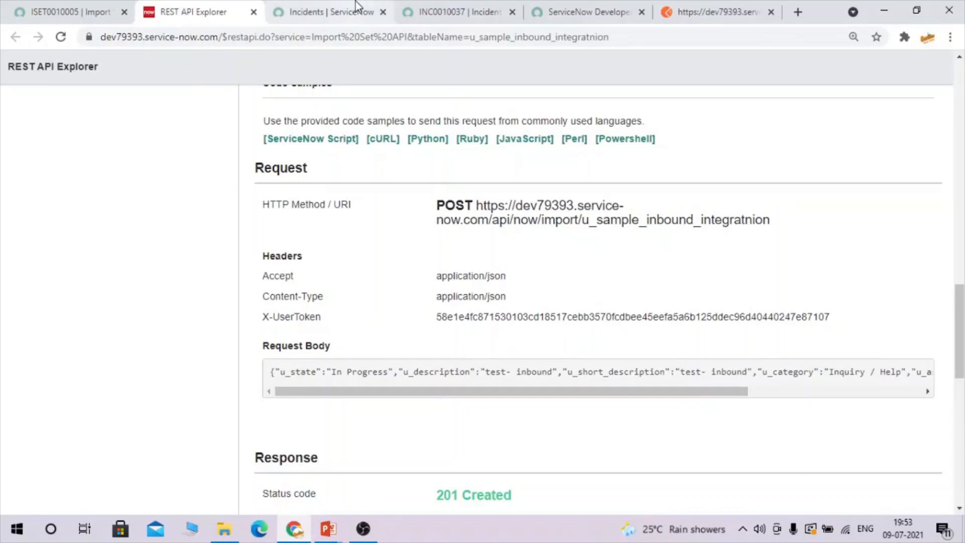
click(326, 12)
double_click(104, 158)
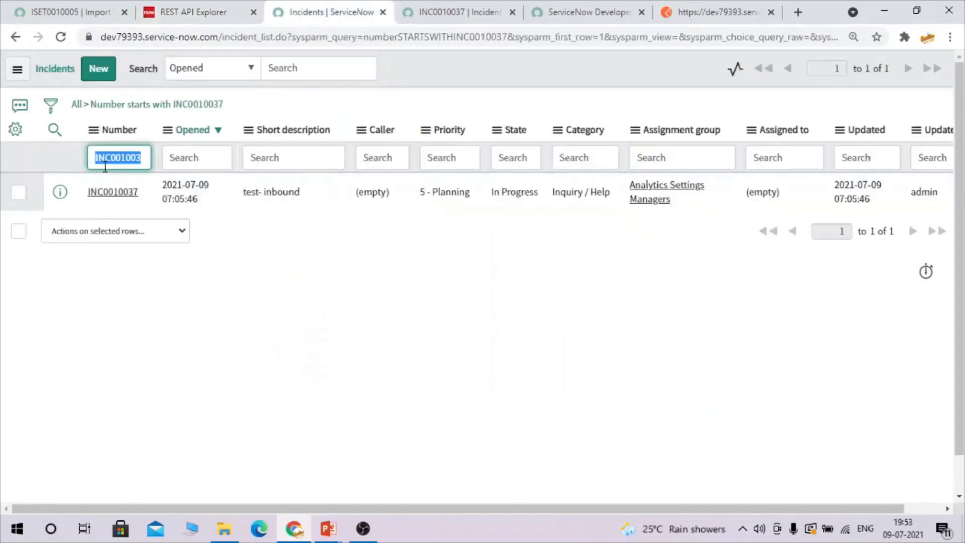
key(ctrl+v)
key(Return)
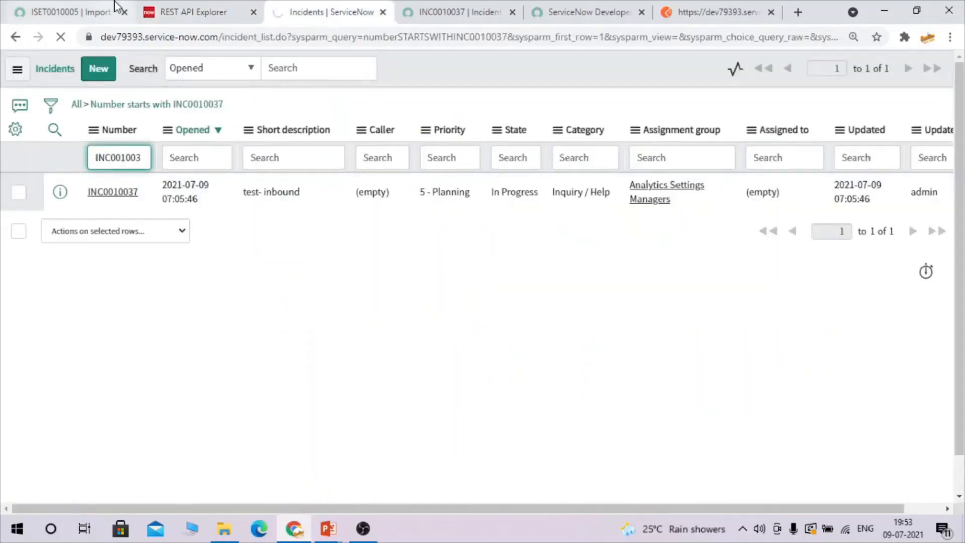
- Copy the full JSON request body of the sample inbound POST request from the REST API Explorer and inspect its description fields
click(71, 12)
scroll(435, 326, up, 3)
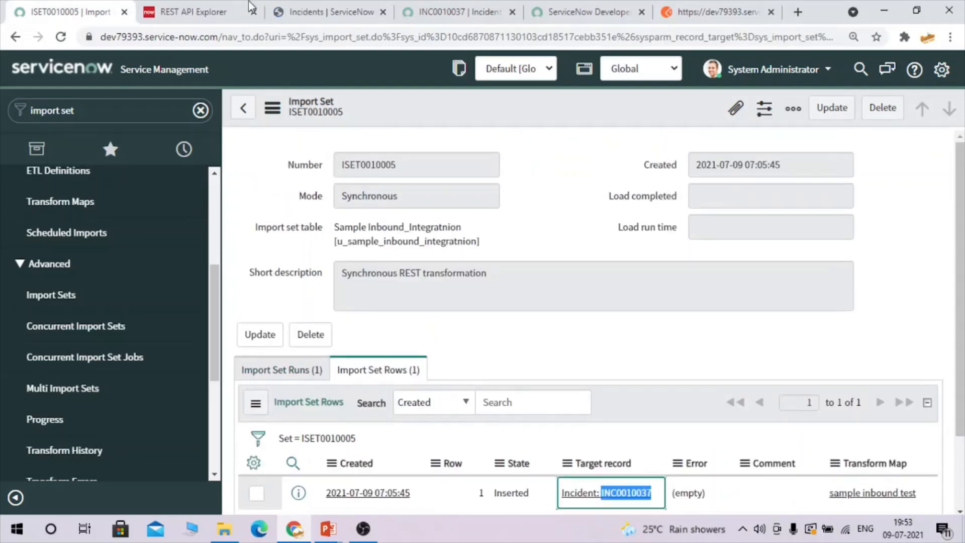
click(201, 12)
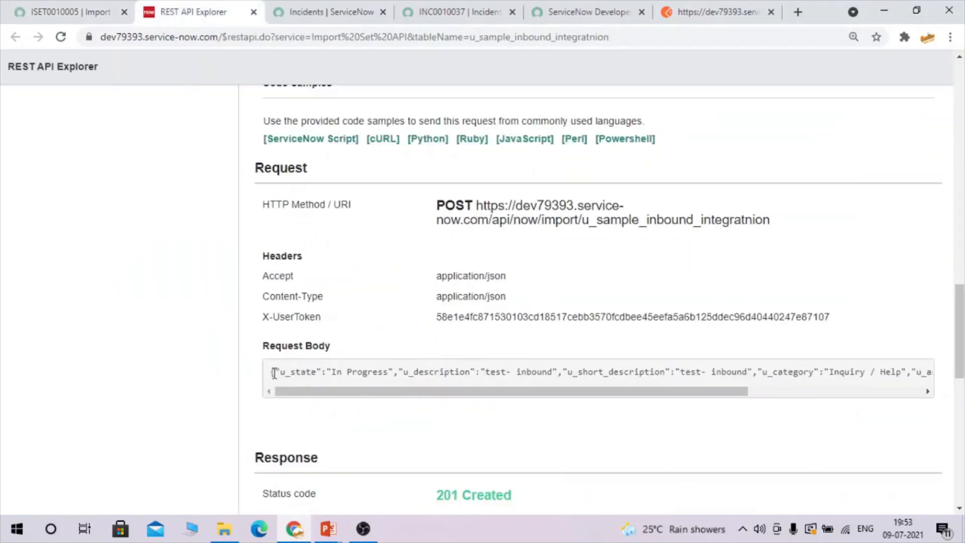
drag(270, 372, 943, 391)
key(ctrl+c)
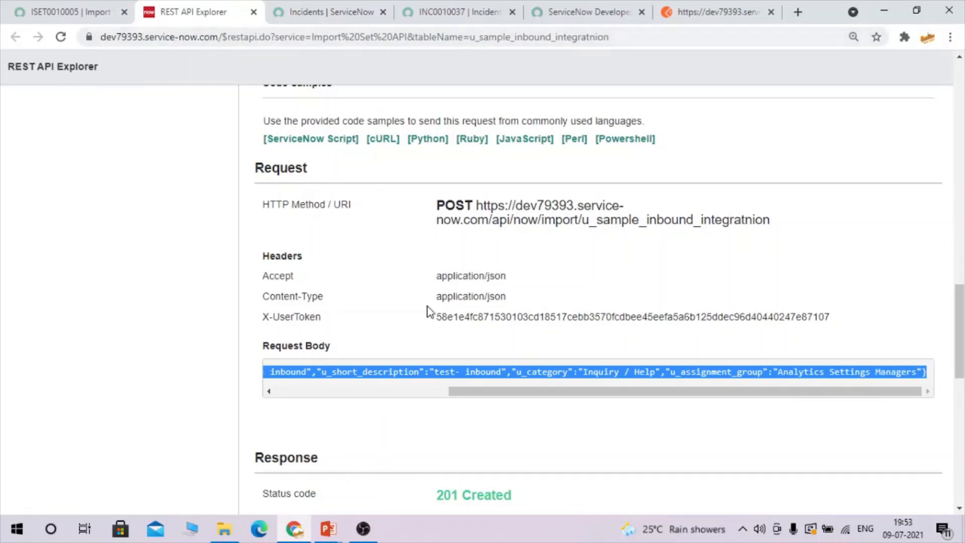
click(309, 404)
scroll(295, 392, left, 2)
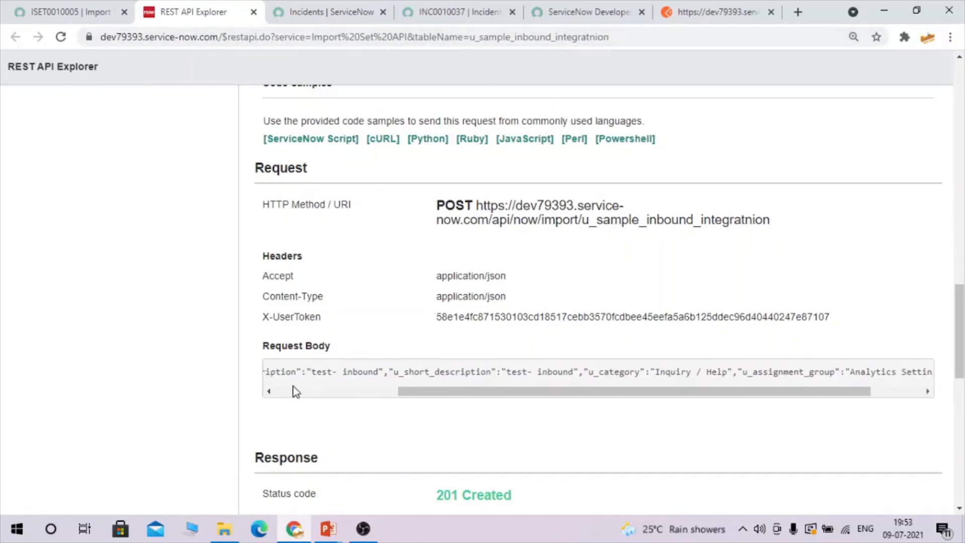
double_click(334, 372)
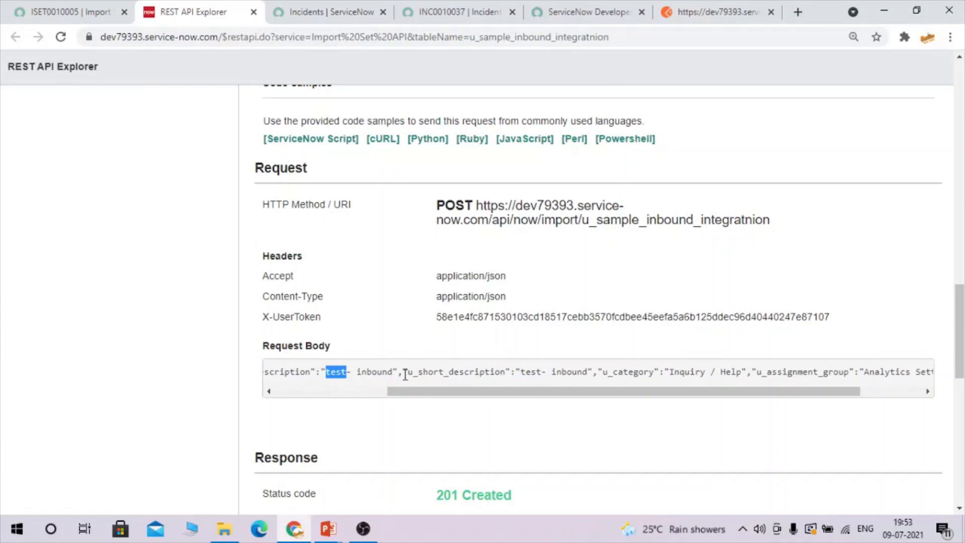
drag(406, 373, 508, 378)
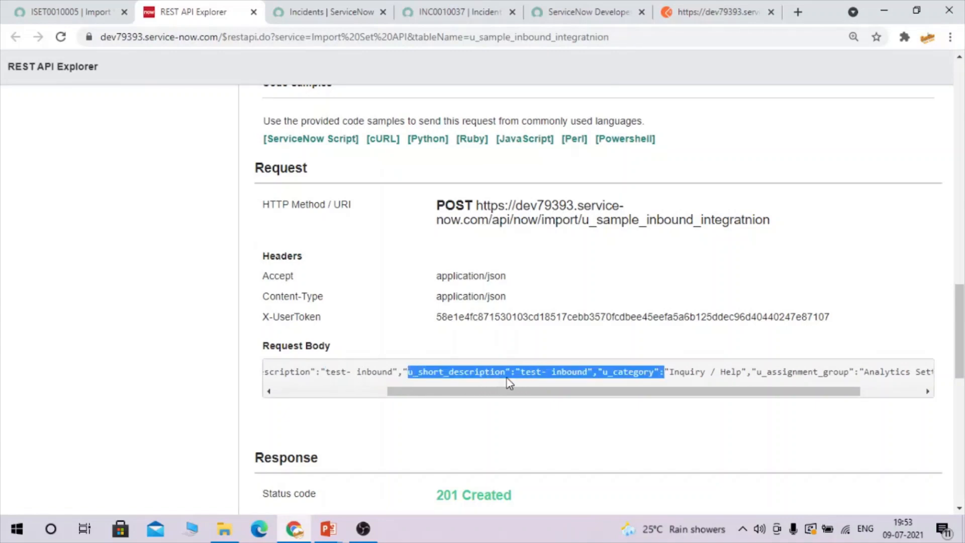
click(622, 360)
- Switch to Postman, set the request body type to raw and paste the copied JSON payload into it
click(753, 7)
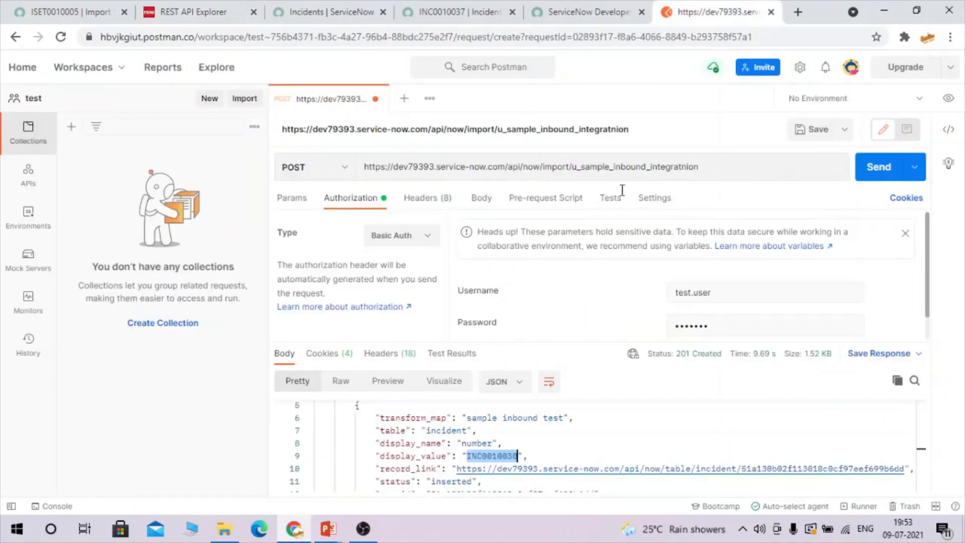
click(494, 206)
click(878, 58)
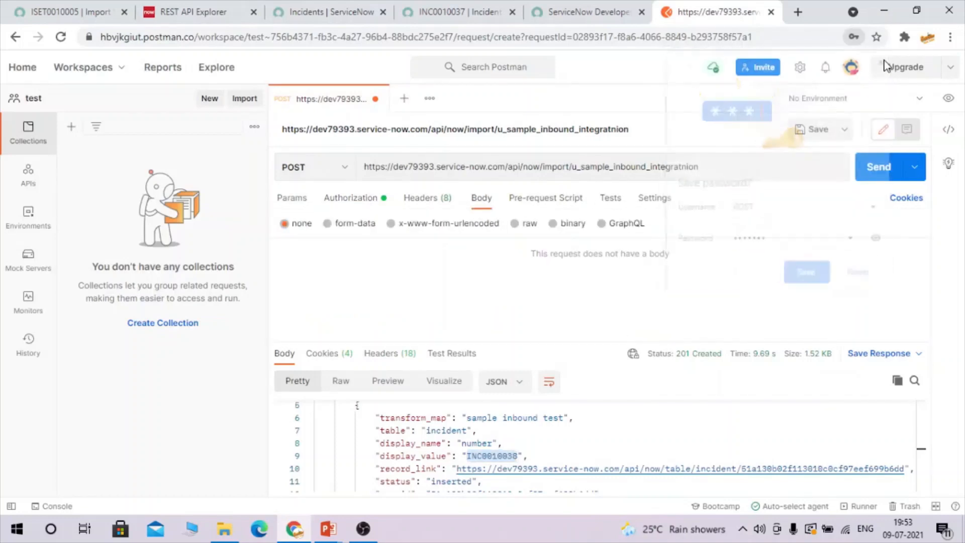
click(520, 227)
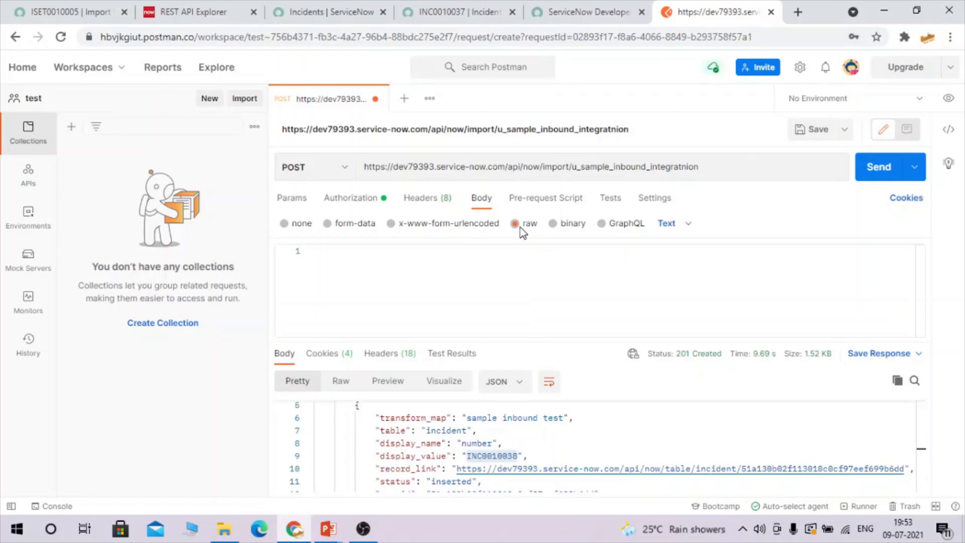
click(500, 274)
key(ctrl+v)
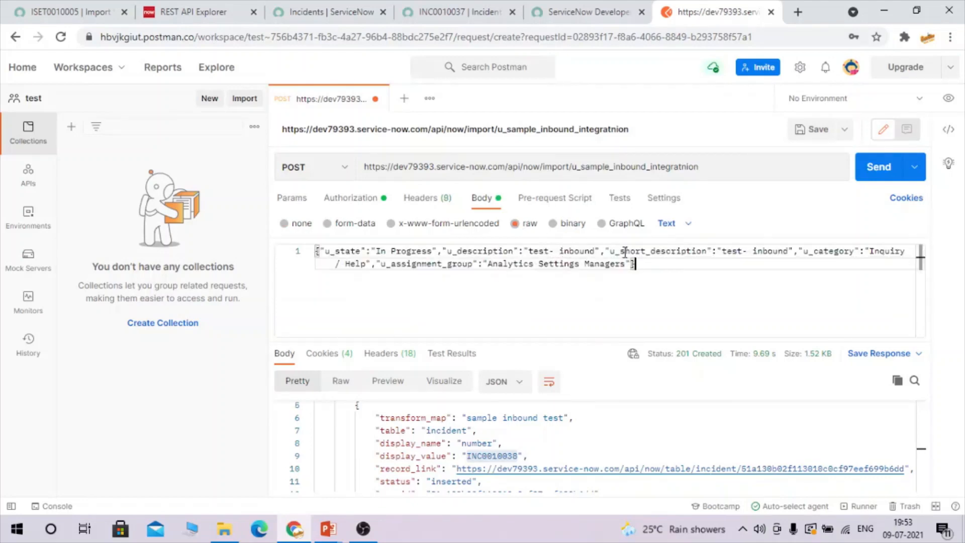
- Change u_description to "test- inbound123-postman" and u_short_description to "test- inbound-postman tool" in the body and send the request
text(123-p)
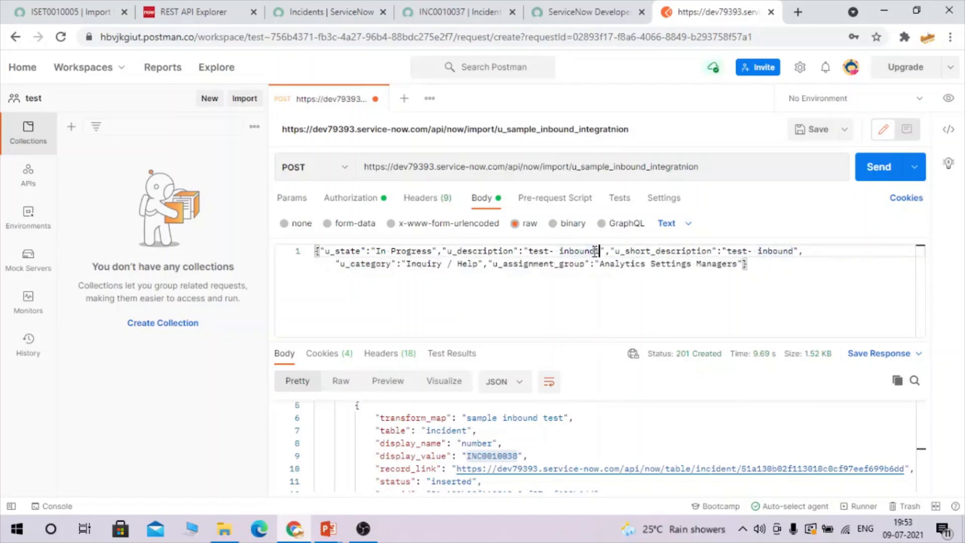
text(ostman)
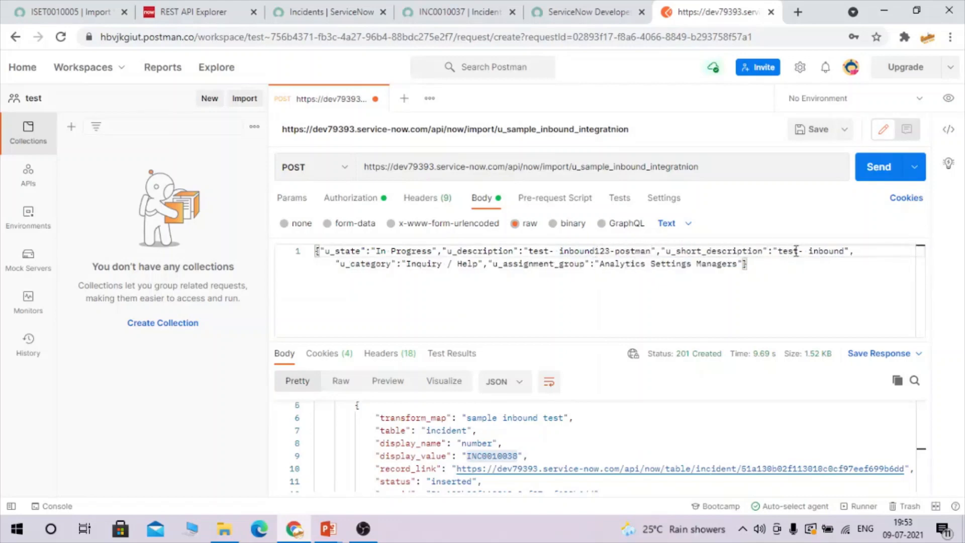
click(845, 251)
text(-postman tool)
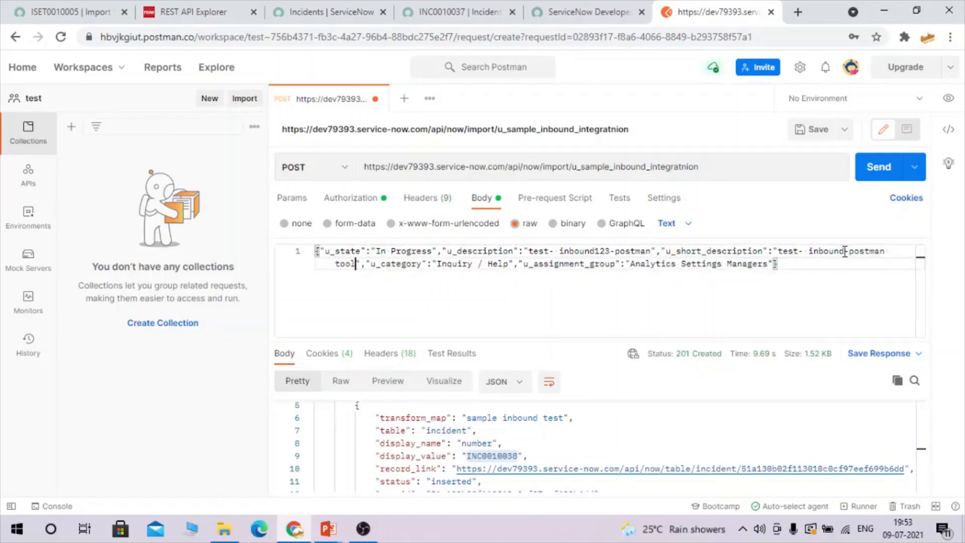
click(887, 173)
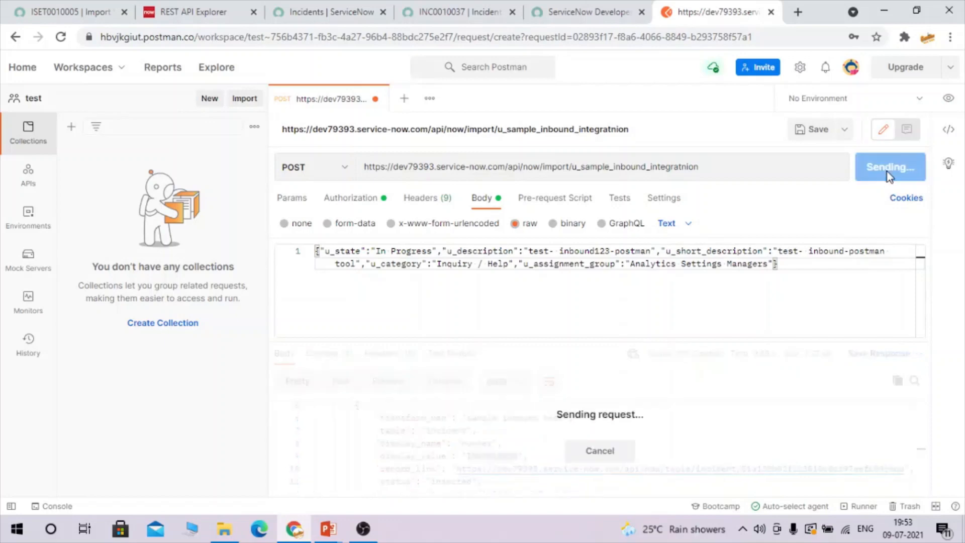
- Check the Updated by value of incident INC0010038 in the ServiceNow Incidents list and open its record in a new tab
click(360, 6)
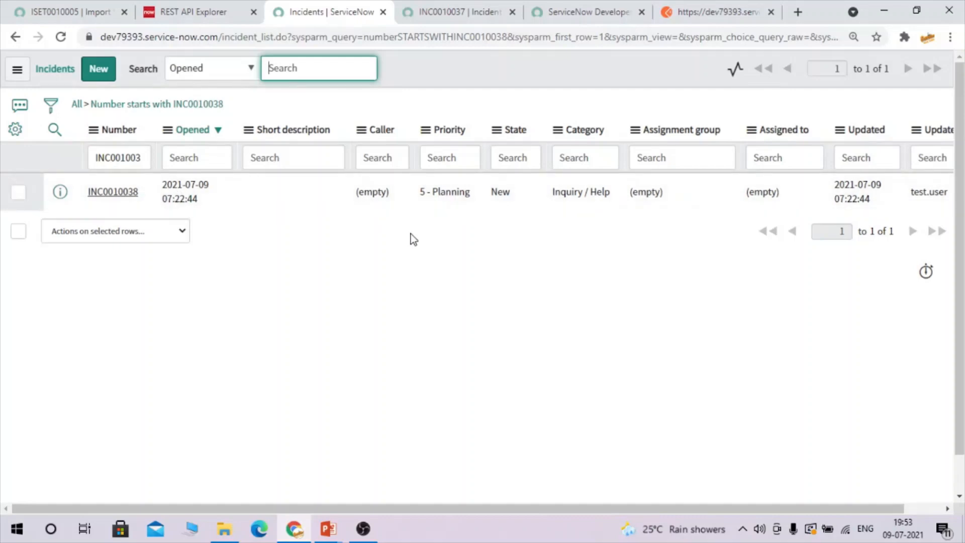
scroll(411, 234, right, 1)
drag(908, 192, 862, 205)
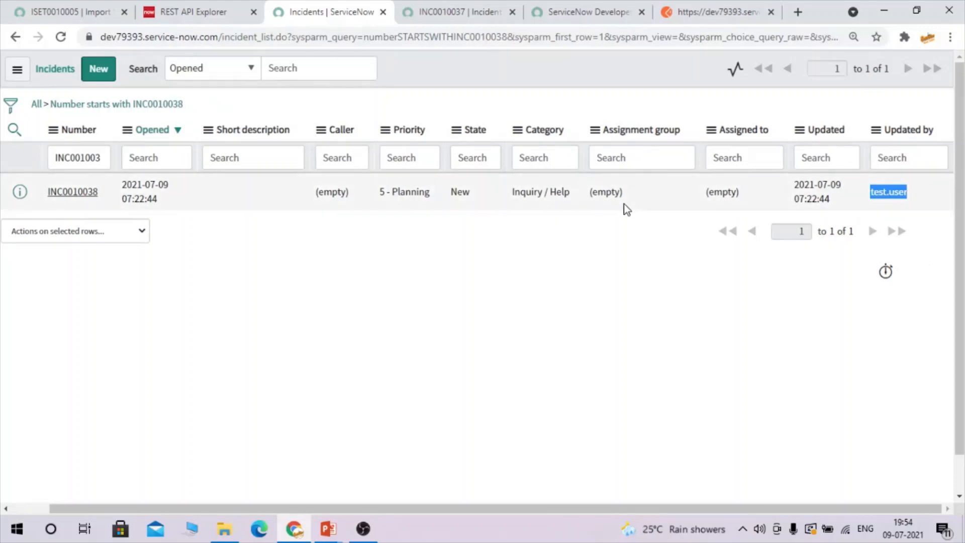
scroll(623, 203, left, 1)
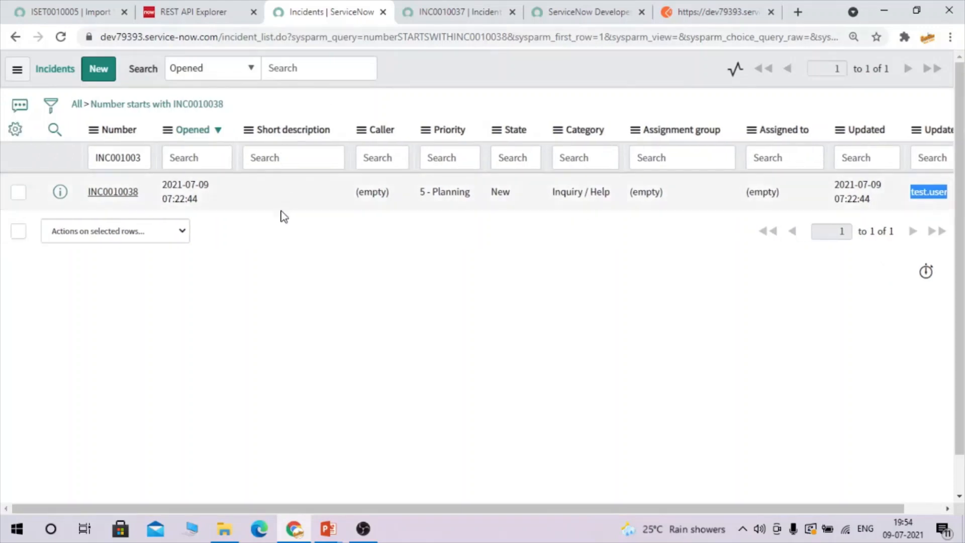
click(131, 193)
click(421, 7)
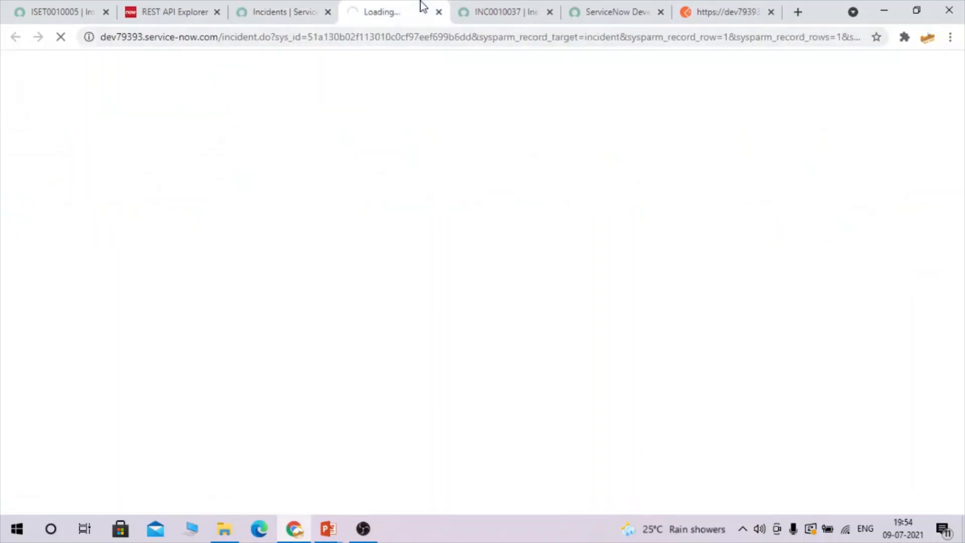
- Return to Postman, change the raw body format to JSON and resend the POST request
click(706, 9)
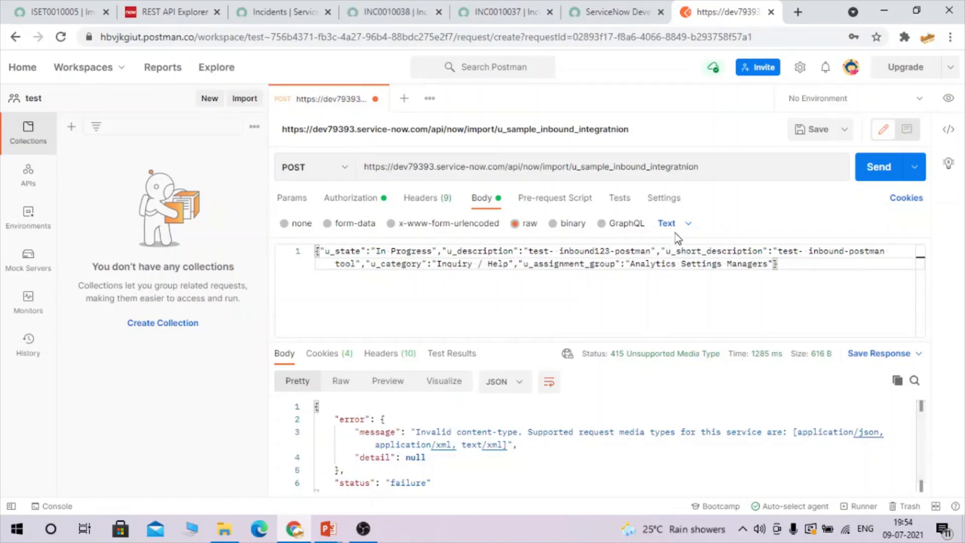
click(689, 225)
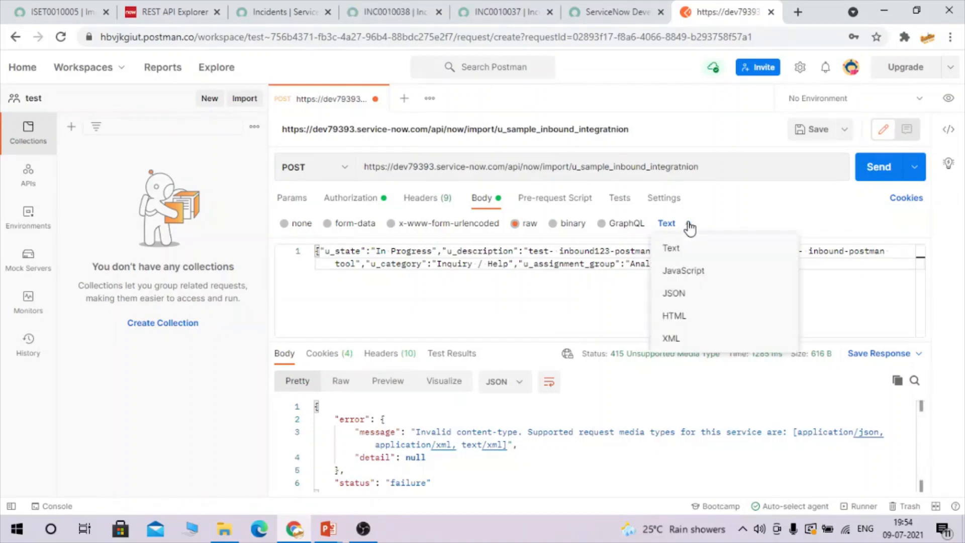
click(687, 297)
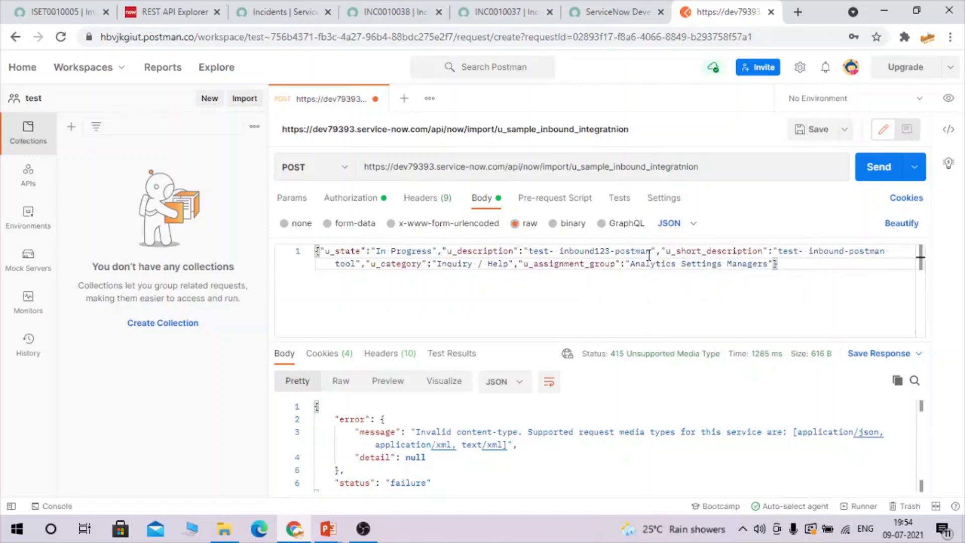
click(895, 180)
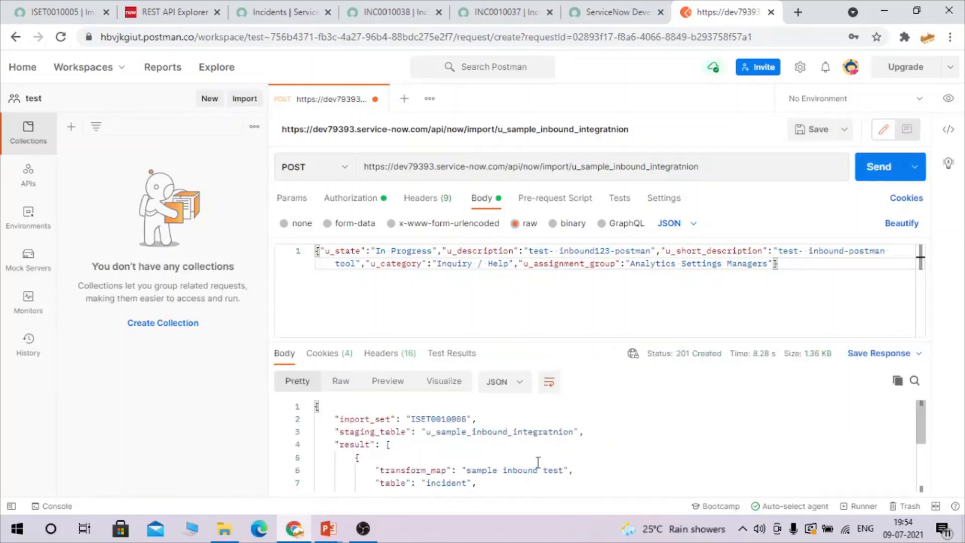
- Copy incident number INC0010039 from the Postman response and filter the ServiceNow Incidents list by it
scroll(538, 462, down, 2)
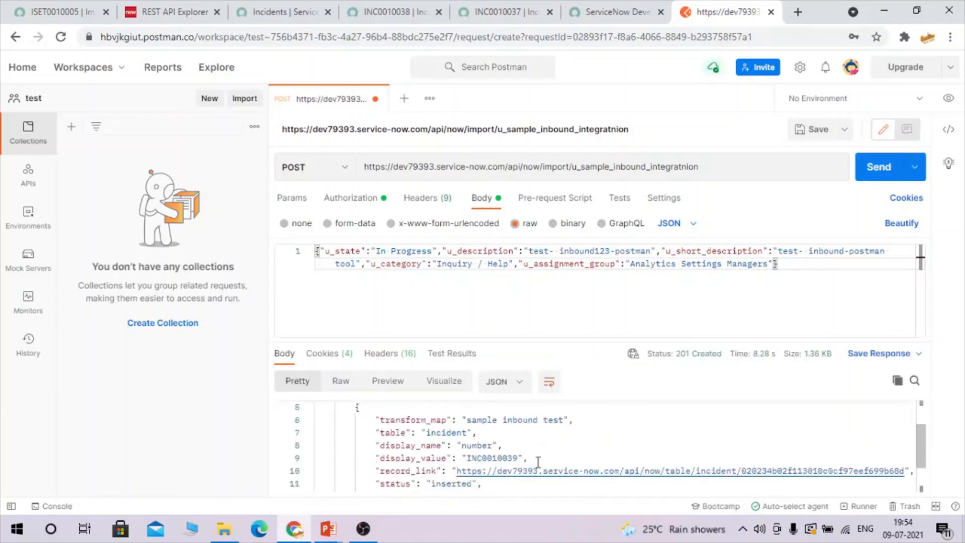
double_click(497, 460)
key(ctrl+c)
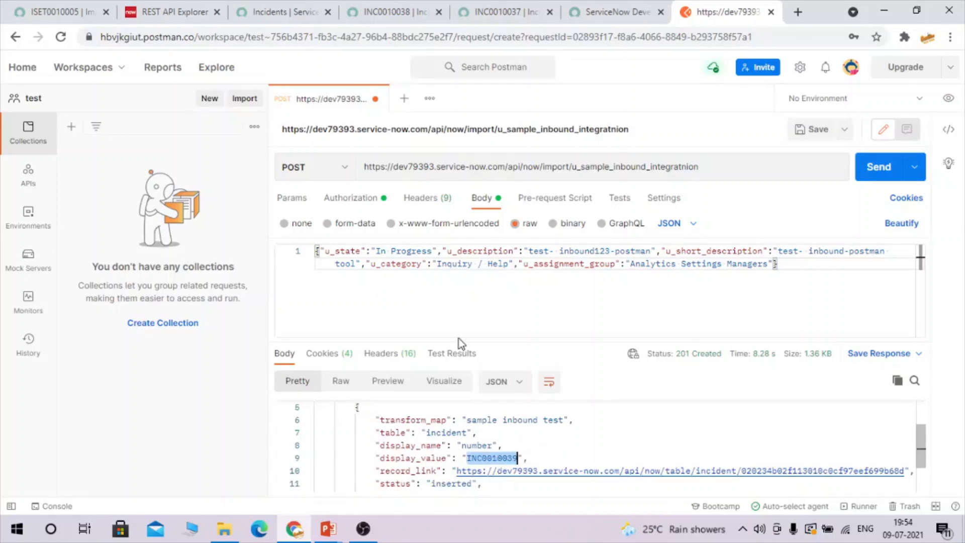
click(284, 12)
click(133, 157)
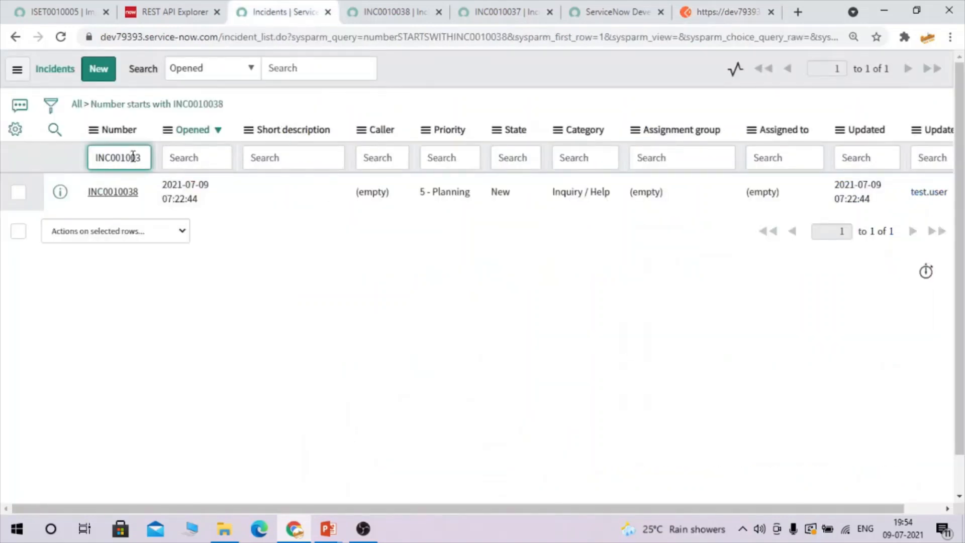
key(ctrl+a)
key(ctrl+v)
key(Return)
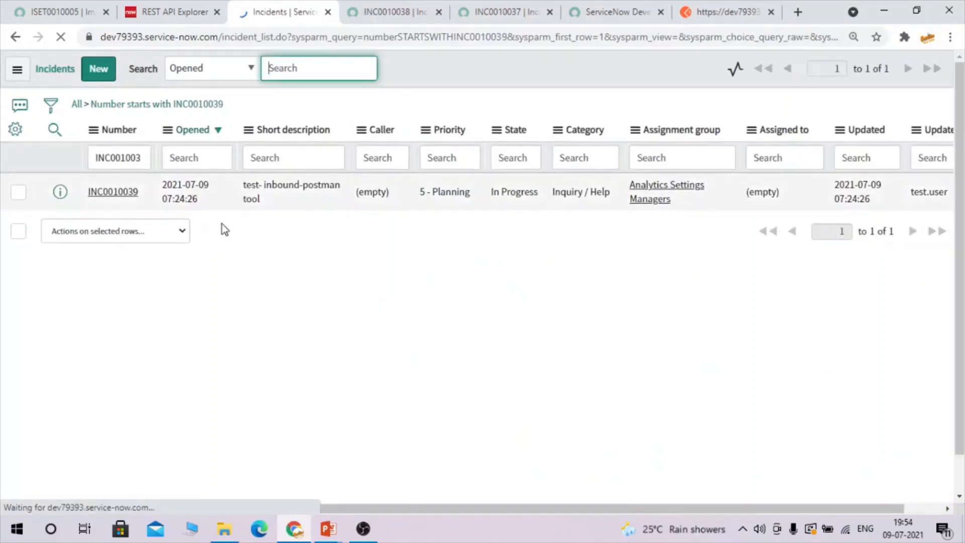
- Examine the short description, assignment group and other mapped values of incident INC0010039 against the payload sent
drag(276, 207, 234, 185)
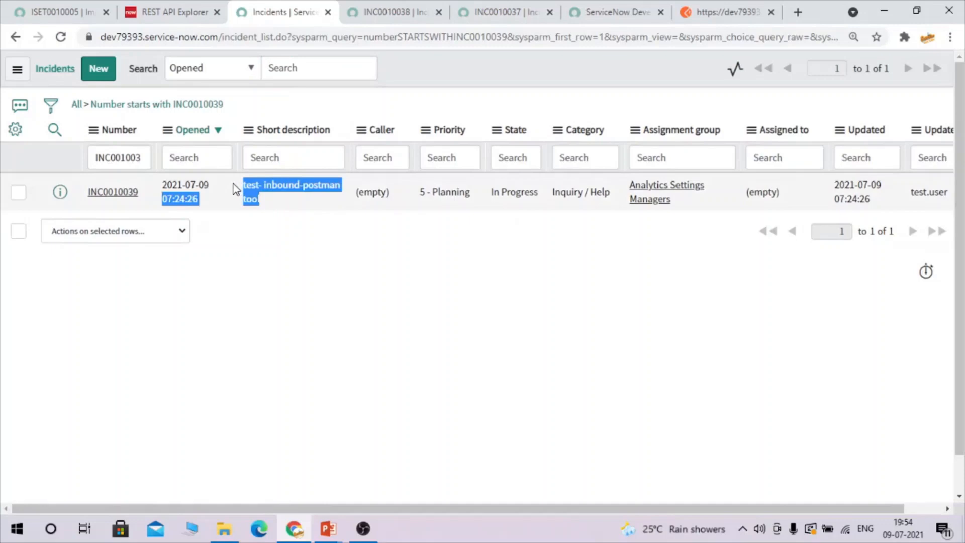
click(346, 298)
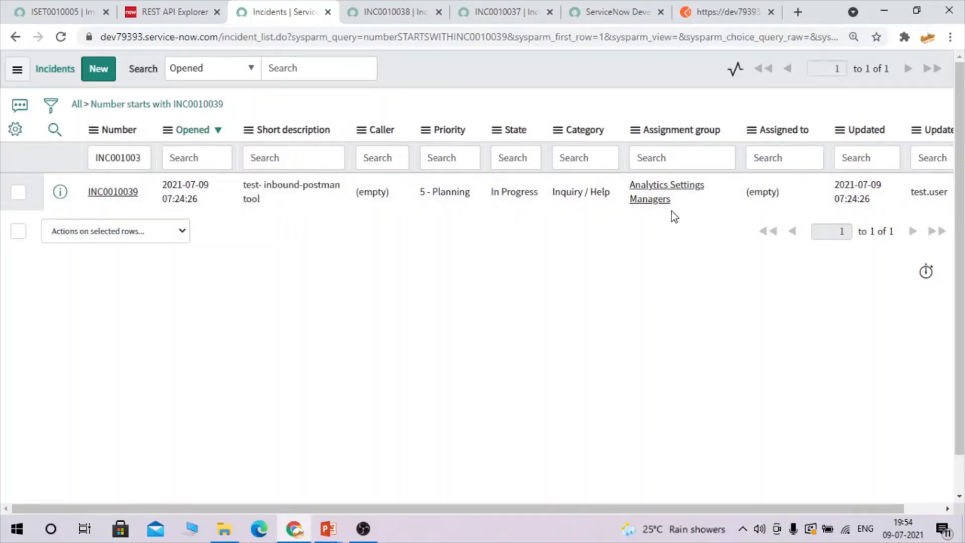
drag(671, 211, 624, 172)
click(684, 306)
drag(100, 157, 224, 168)
click(411, 354)
- Switch to the PowerPoint slide show with the "Thanks for watching !" slide
mouse_move(338, 530)
click(438, 442)
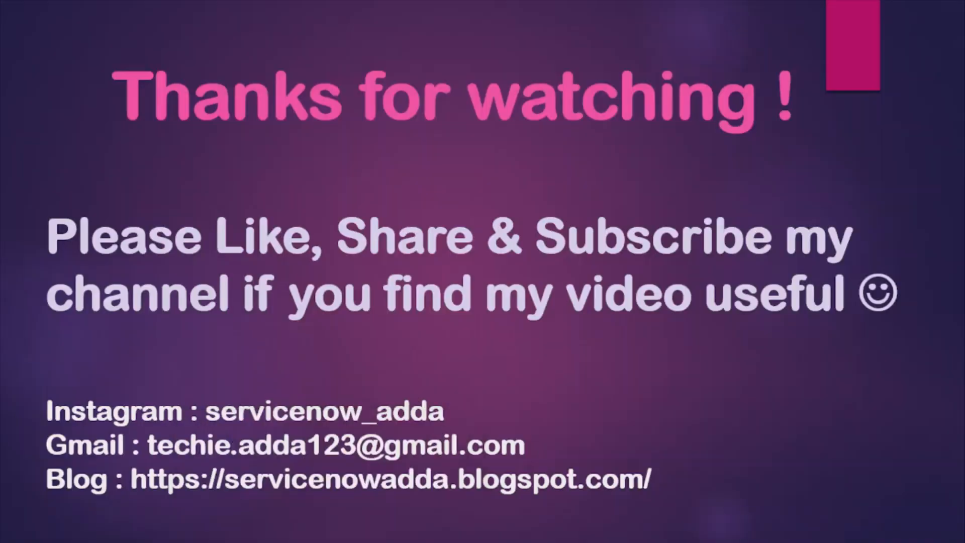